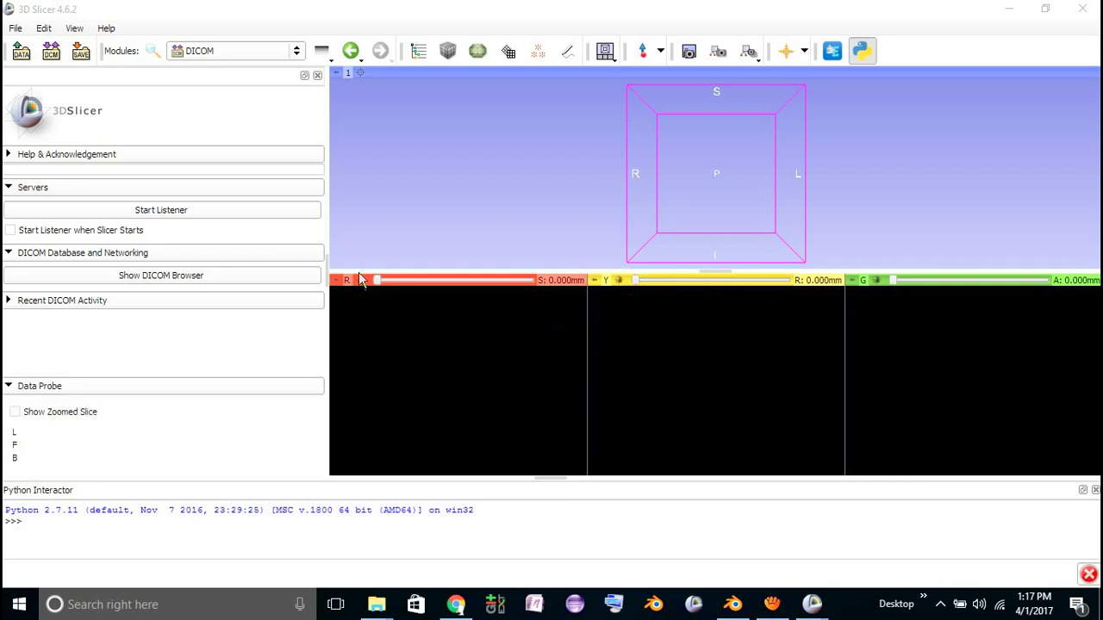
# Load the CT series 1001002 from the DICOM database and adjust the window/level so the bone stands out in the slices
pyautogui.click(50, 54)
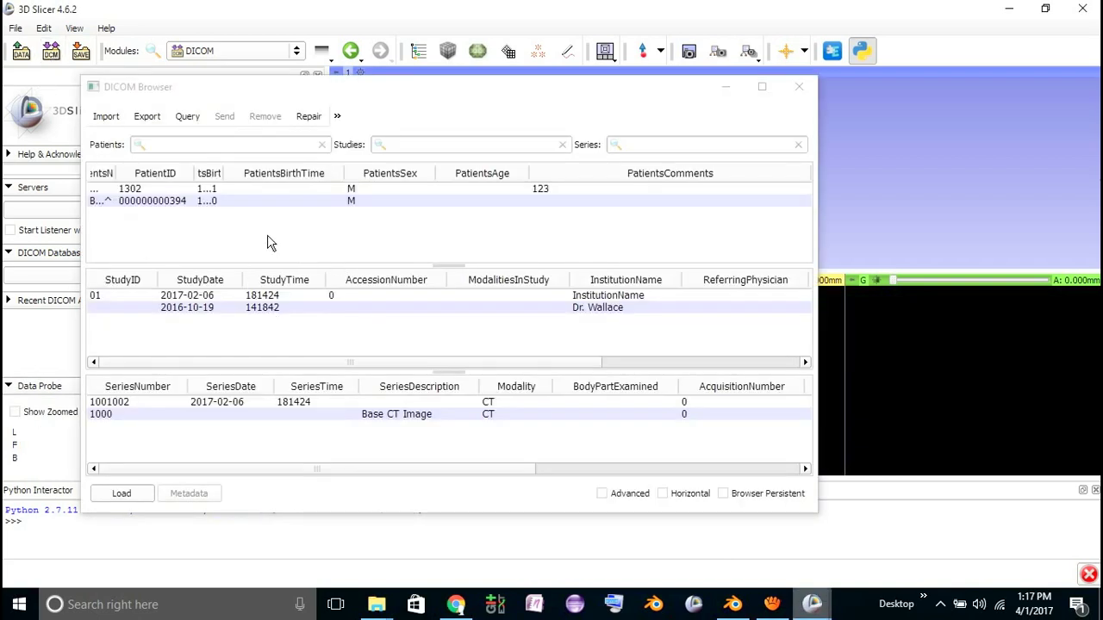
pyautogui.click(17, 29)
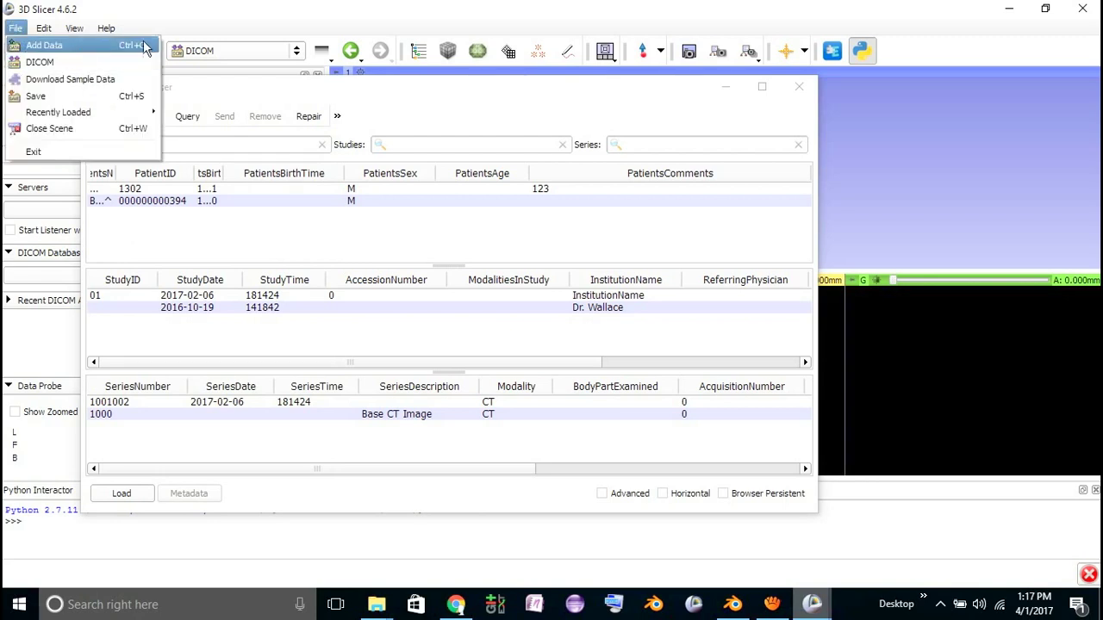
pyautogui.click(439, 95)
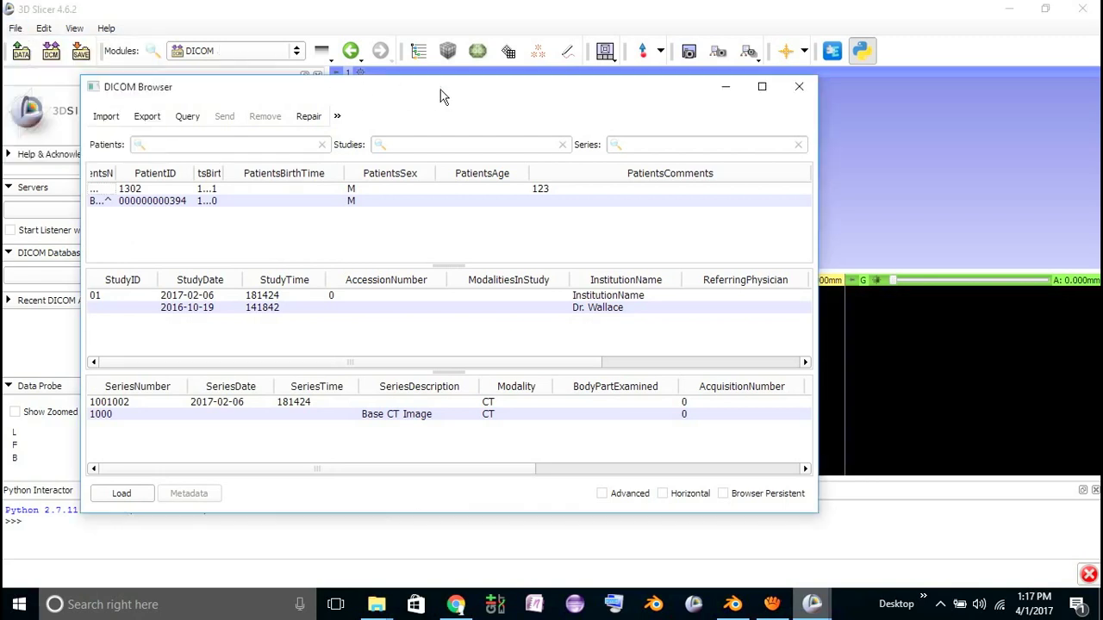
pyautogui.click(161, 204)
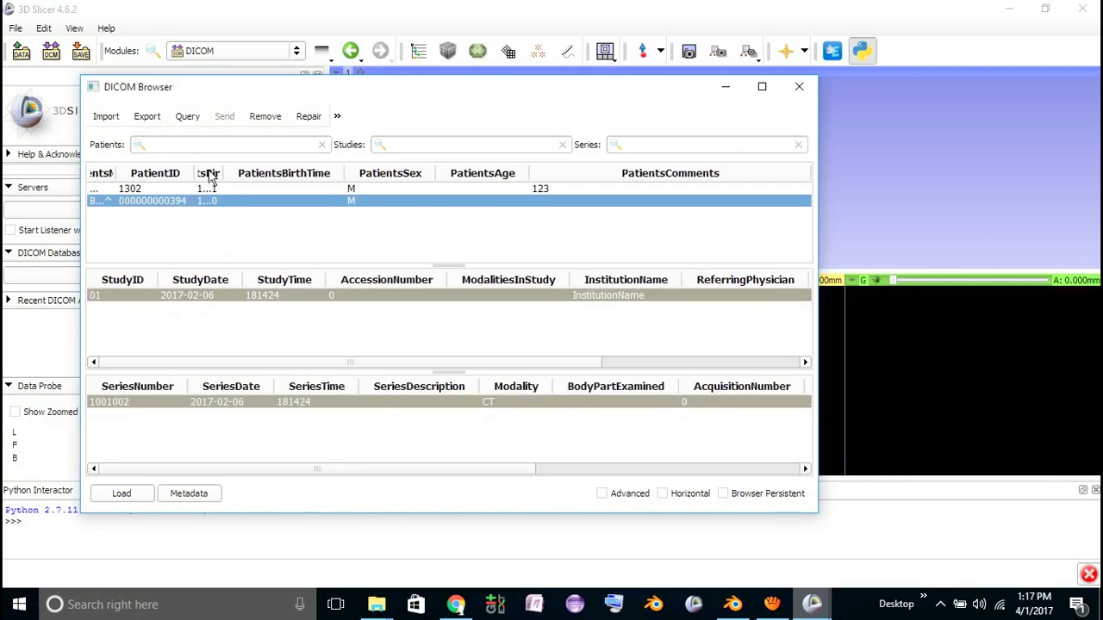
pyautogui.click(145, 494)
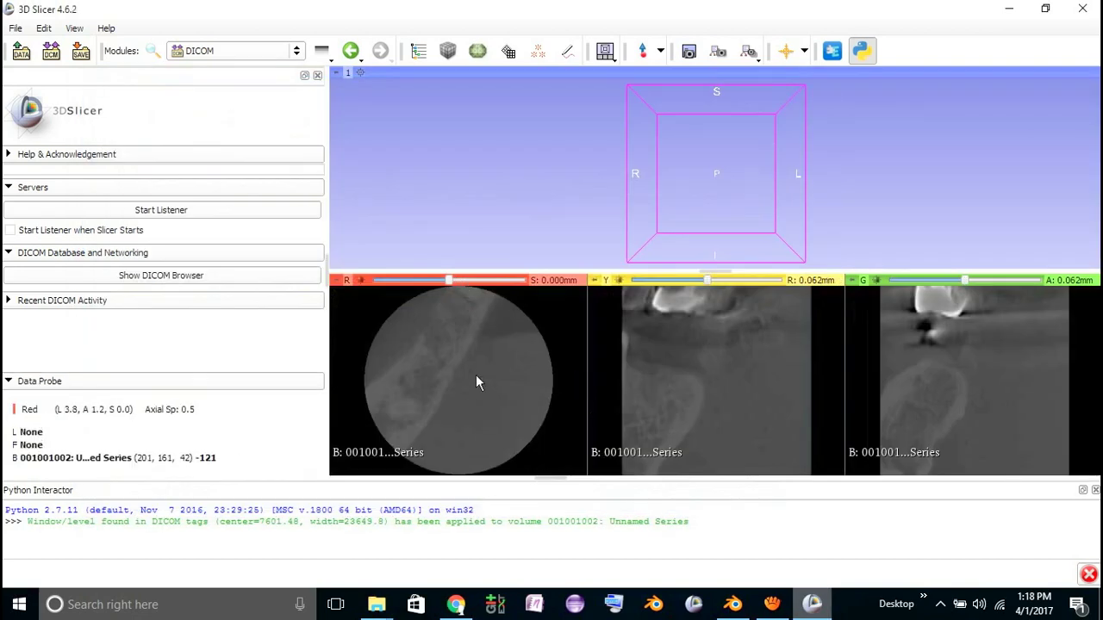
pyautogui.moveTo(488, 367); pyautogui.dragTo(414, 411)
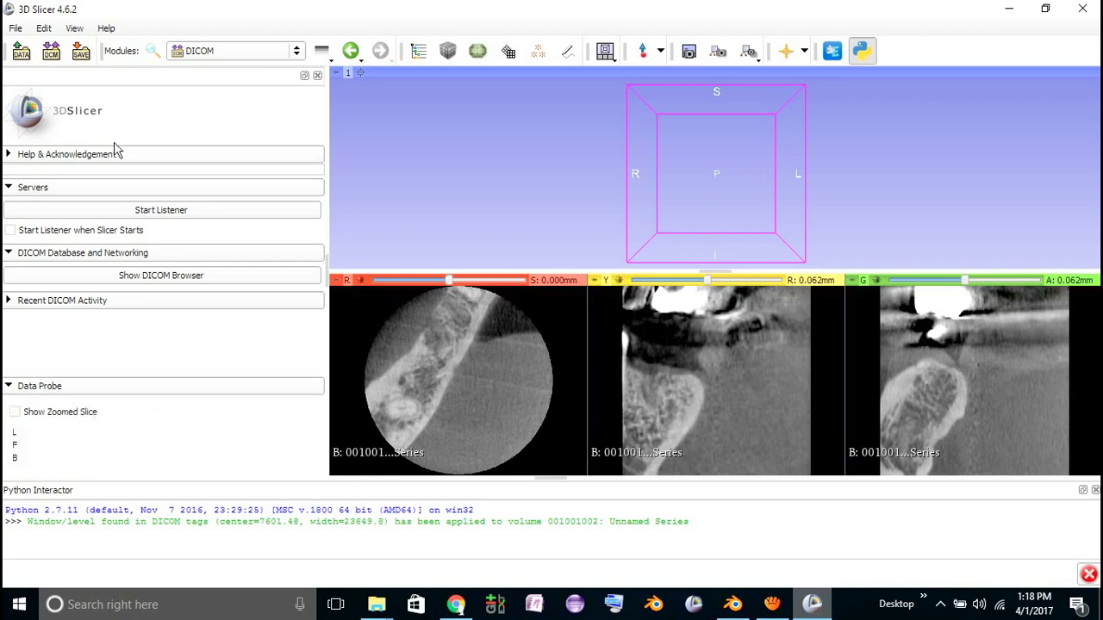
# Display the loaded Unnamed Series volume in the 3D view with the Volume Rendering module
pyautogui.click(249, 52)
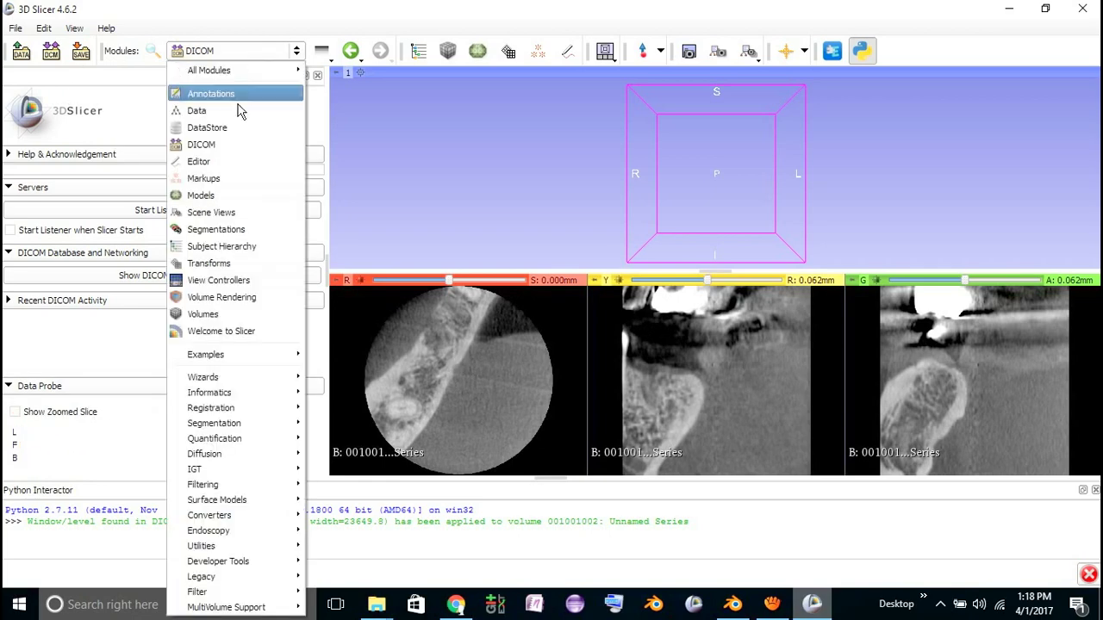
pyautogui.click(229, 298)
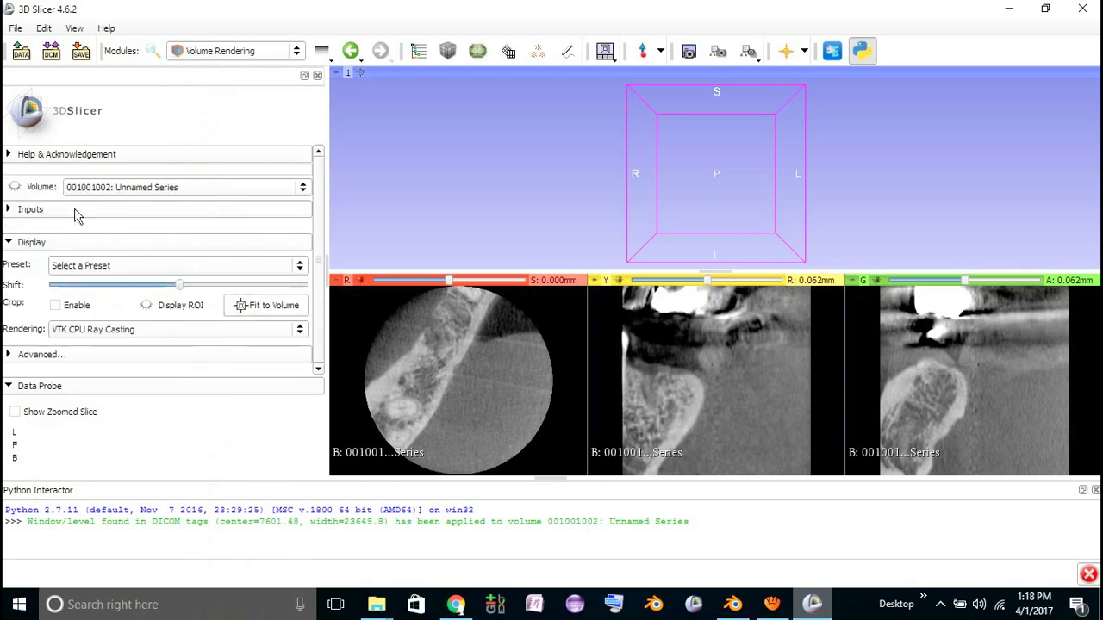
pyautogui.click(13, 187)
pyautogui.scroll(5, 740, 175)
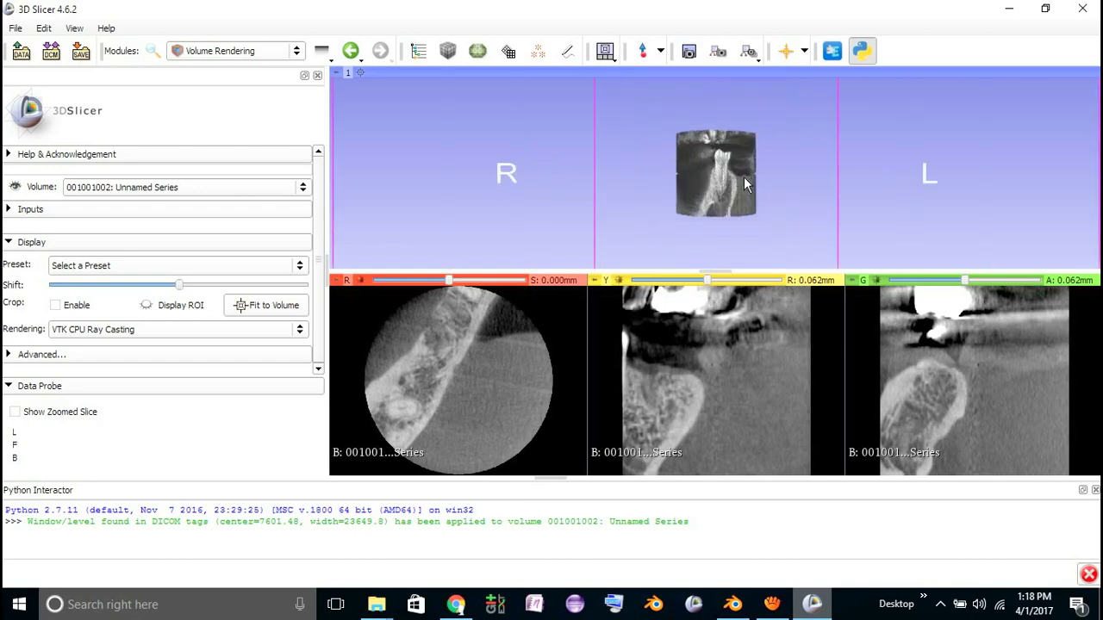
pyautogui.scroll(1, 776, 175)
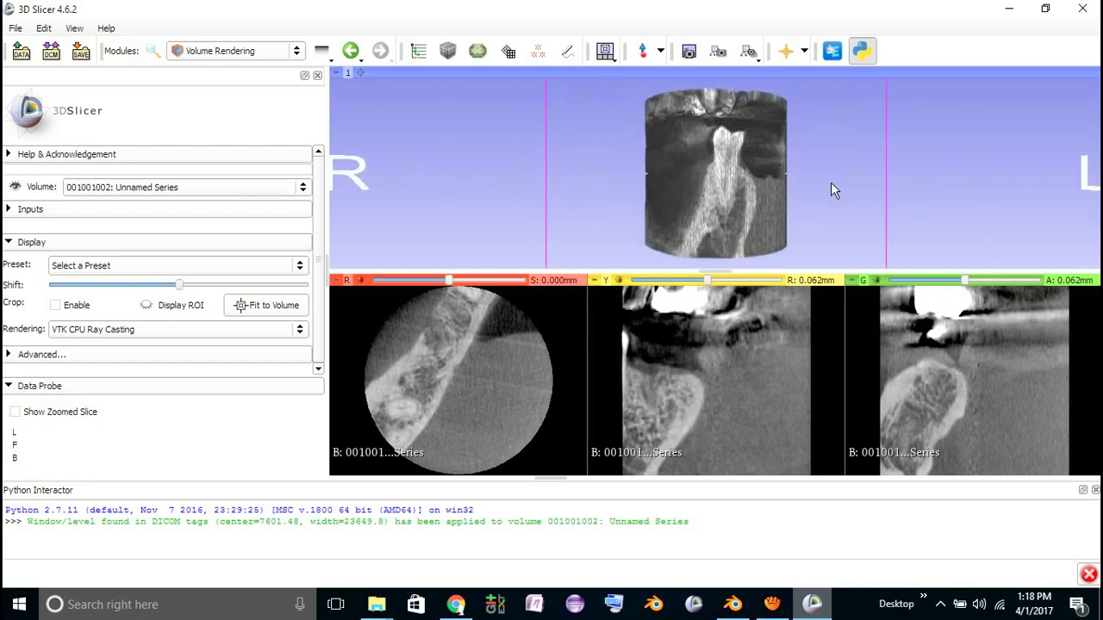
pyautogui.moveTo(831, 181); pyautogui.dragTo(683, 210)
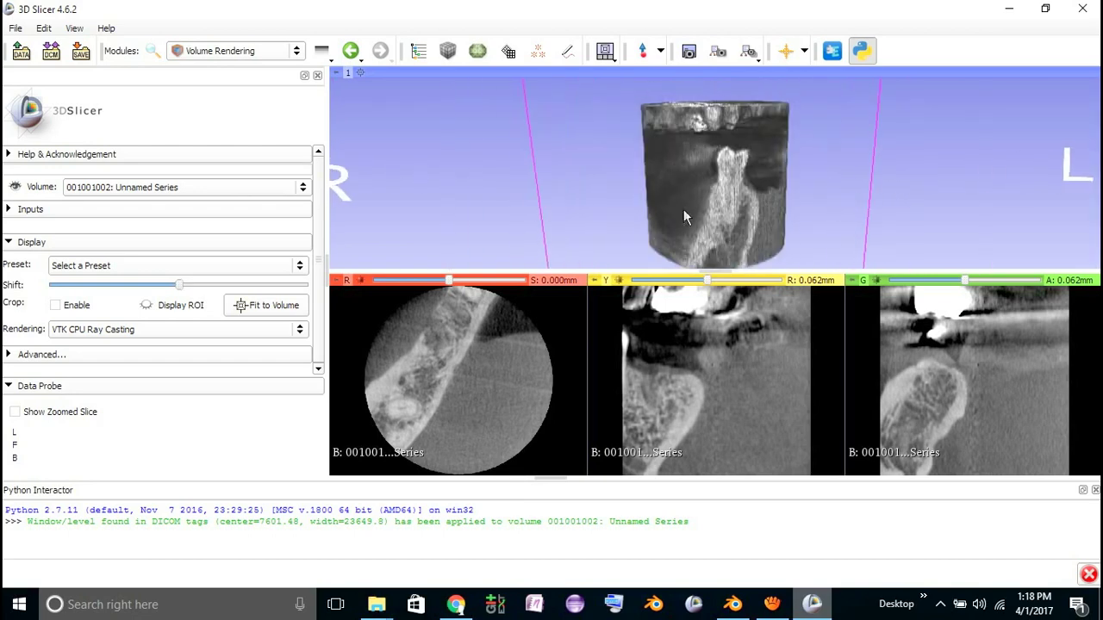
# Apply the CT-Coronary-Arteries preset to the rendering and raise its Shift slightly to hide softer material
pyautogui.click(176, 270)
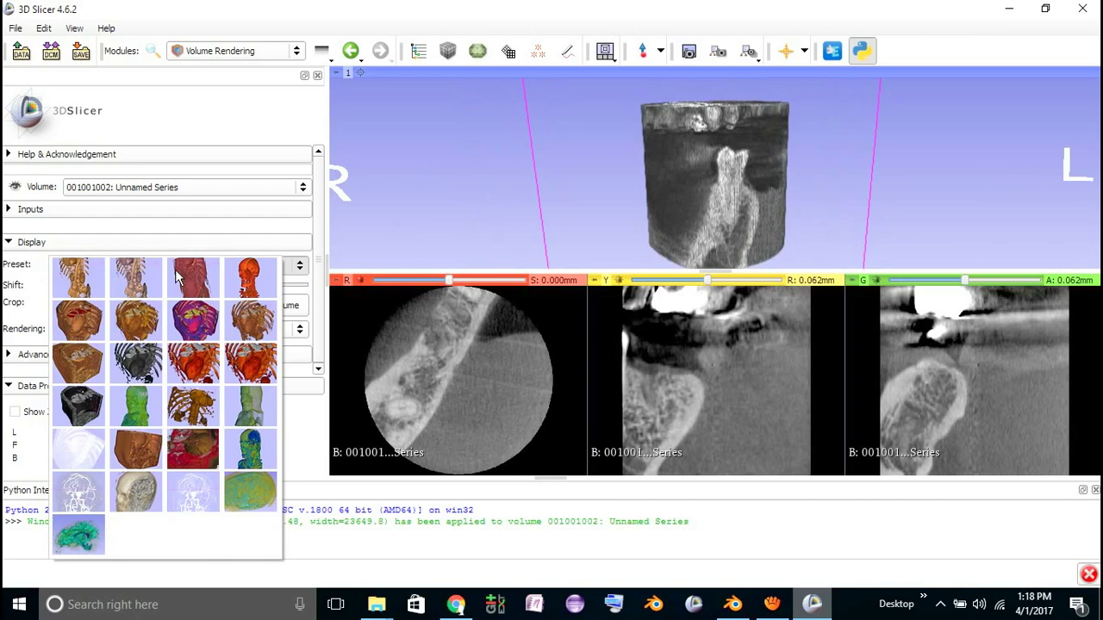
pyautogui.click(136, 365)
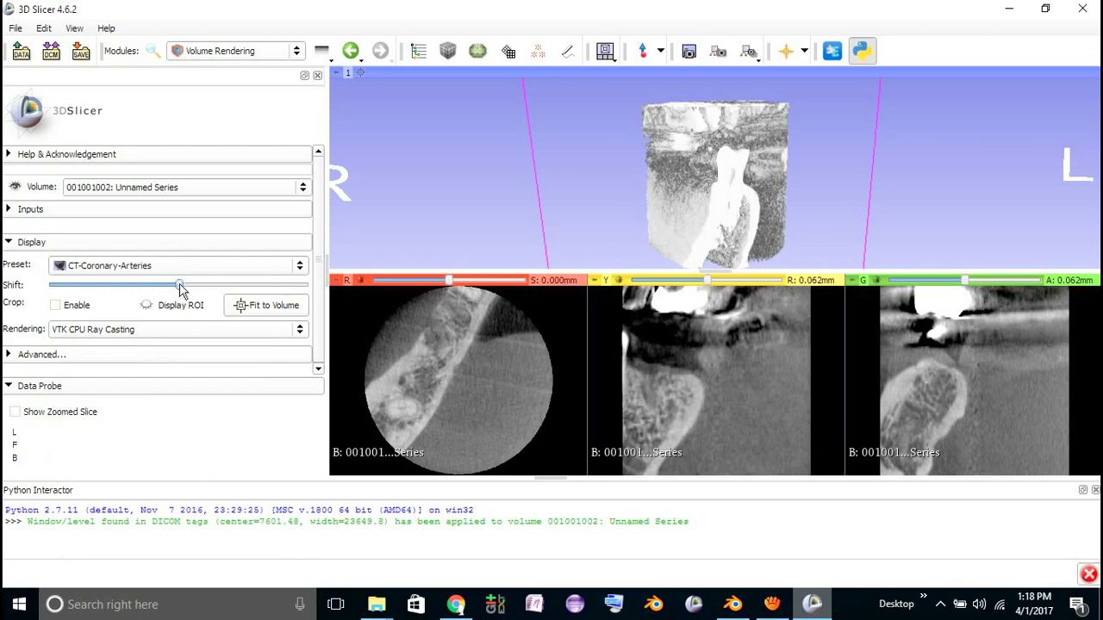
pyautogui.moveTo(179, 287); pyautogui.dragTo(193, 288)
pyautogui.moveTo(603, 216)
pyautogui.mouseDown()
pyautogui.moveTo(652, 239)
pyautogui.moveTo(905, 207)
pyautogui.moveTo(920, 164)
pyautogui.moveTo(918, 236)
pyautogui.moveTo(959, 223)
pyautogui.moveTo(611, 167)
pyautogui.moveTo(646, 209)
pyautogui.moveTo(901, 175)
pyautogui.moveTo(884, 190)
pyautogui.moveTo(868, 150)
pyautogui.mouseUp()
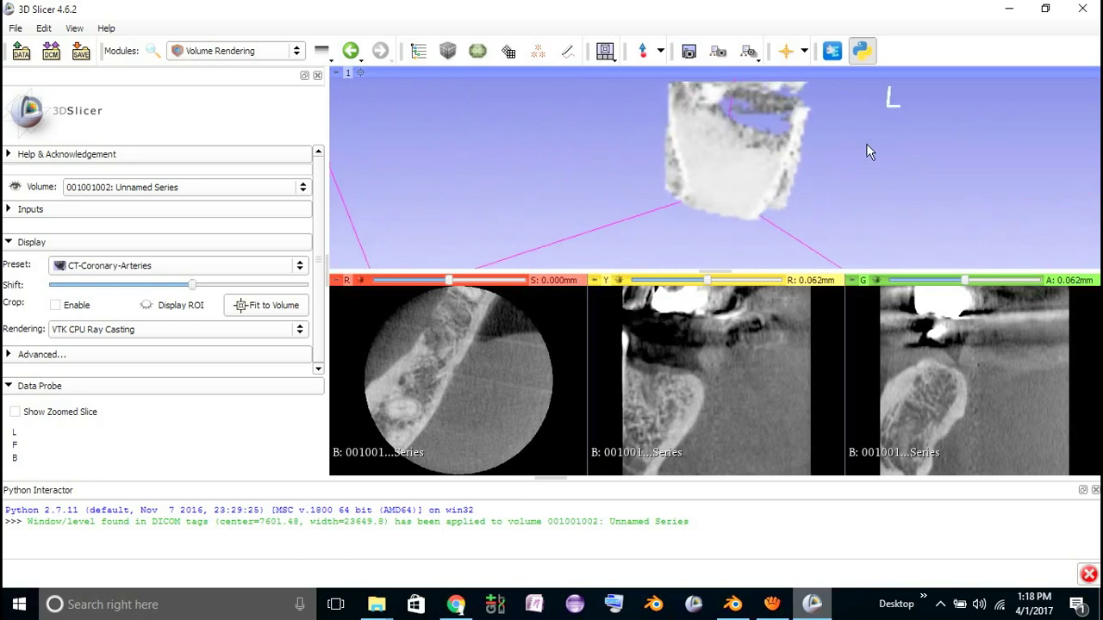
# Display the cropping ROI on the rendered volume and pull in its superior and patient-left faces around the jaw bone
pyautogui.click(147, 306)
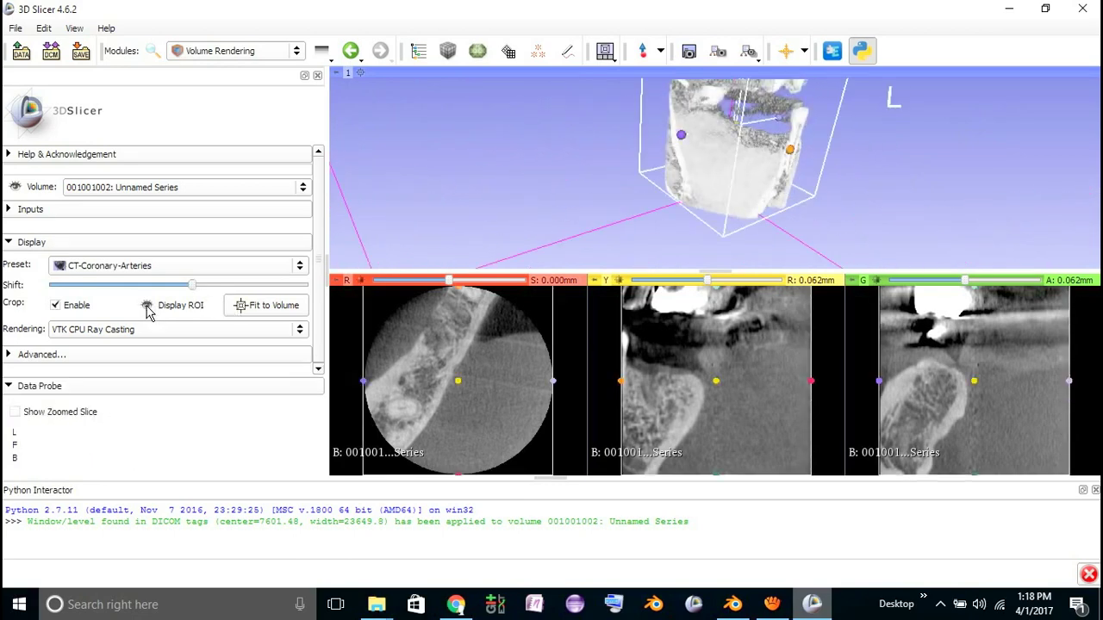
pyautogui.moveTo(535, 172); pyautogui.dragTo(635, 194)
pyautogui.moveTo(728, 242); pyautogui.dragTo(646, 148)
pyautogui.moveTo(524, 214); pyautogui.dragTo(385, 177)
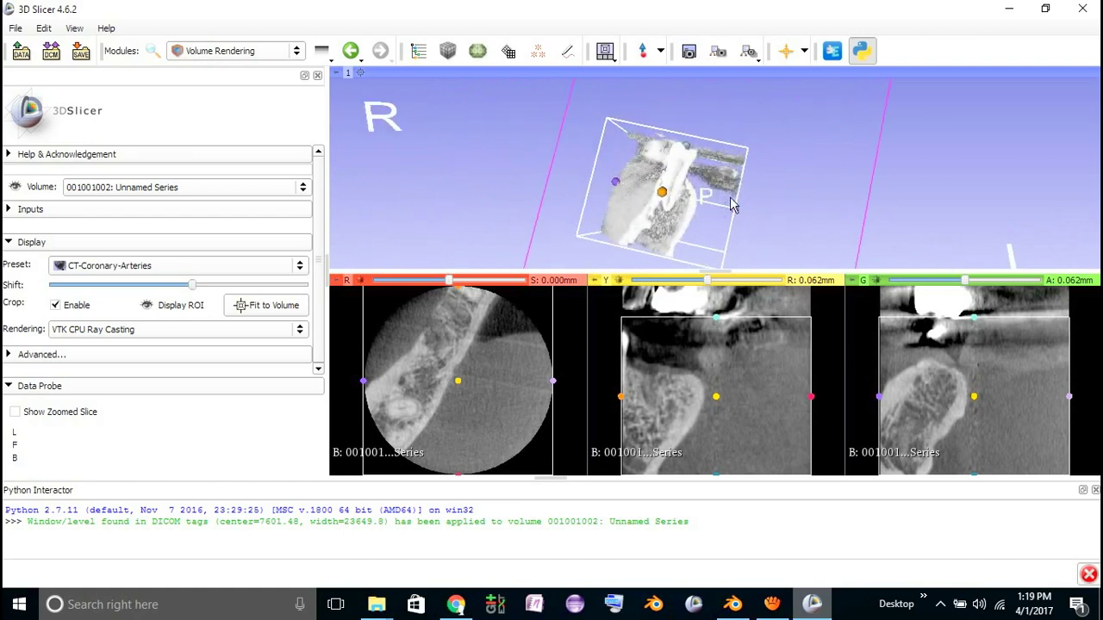
pyautogui.moveTo(735, 210); pyautogui.dragTo(706, 203)
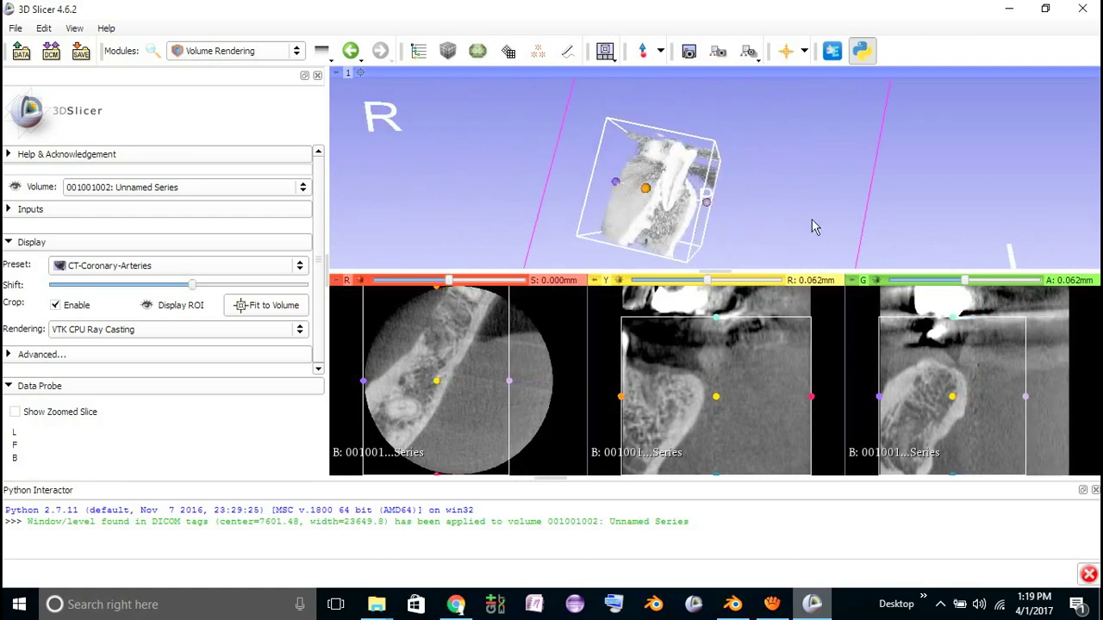
# Examine the cropped jaw rendering from several sides in the 3D view
pyautogui.moveTo(815, 226); pyautogui.dragTo(577, 217)
pyautogui.moveTo(904, 167); pyautogui.dragTo(734, 238)
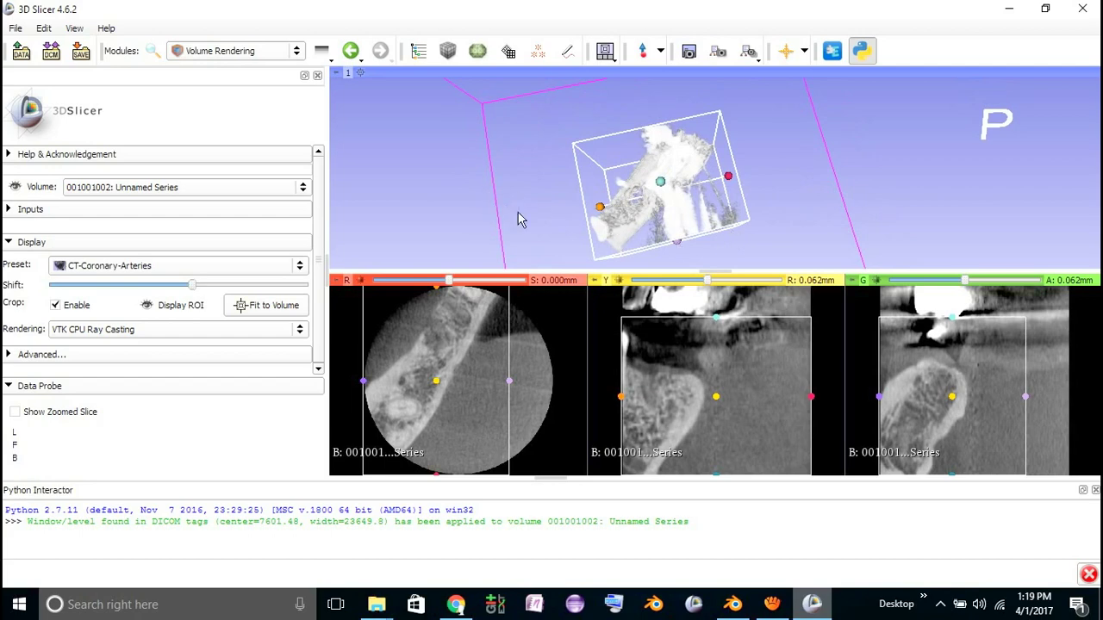
pyautogui.moveTo(556, 236)
pyautogui.mouseDown()
pyautogui.moveTo(537, 140)
pyautogui.moveTo(629, 169)
pyautogui.mouseUp()
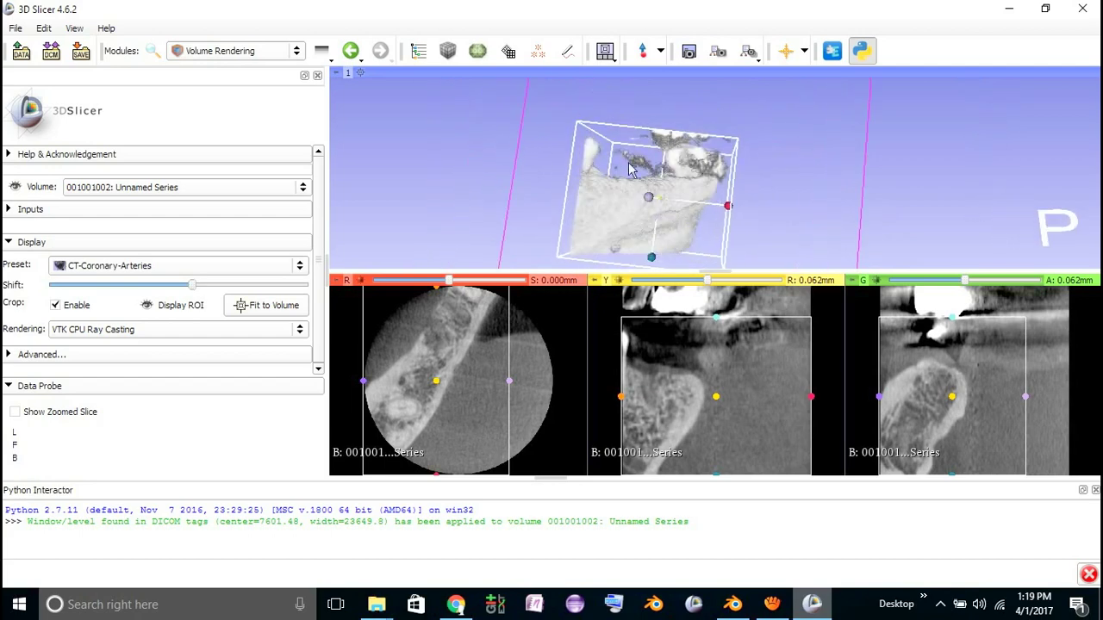
pyautogui.moveTo(826, 206); pyautogui.dragTo(782, 209)
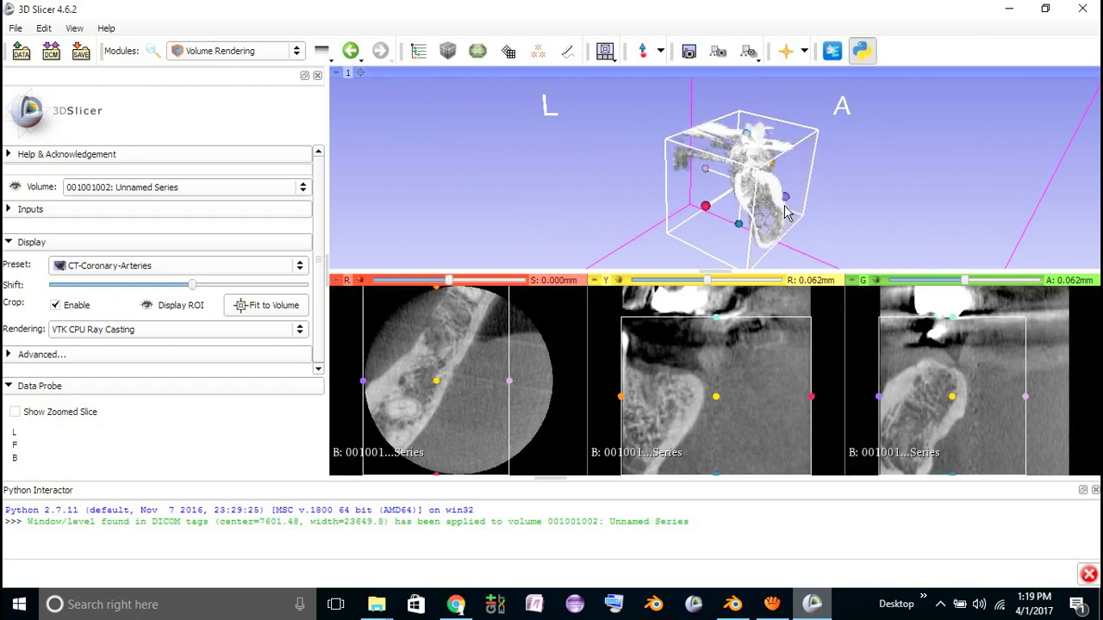
pyautogui.moveTo(601, 212); pyautogui.dragTo(637, 231)
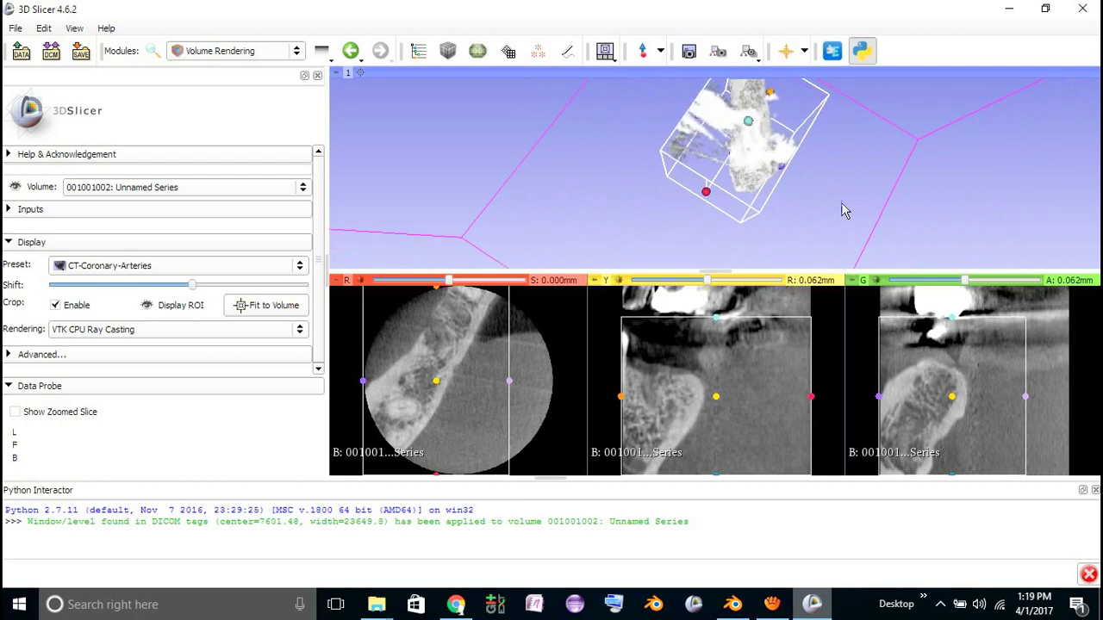
pyautogui.moveTo(922, 138); pyautogui.dragTo(851, 203)
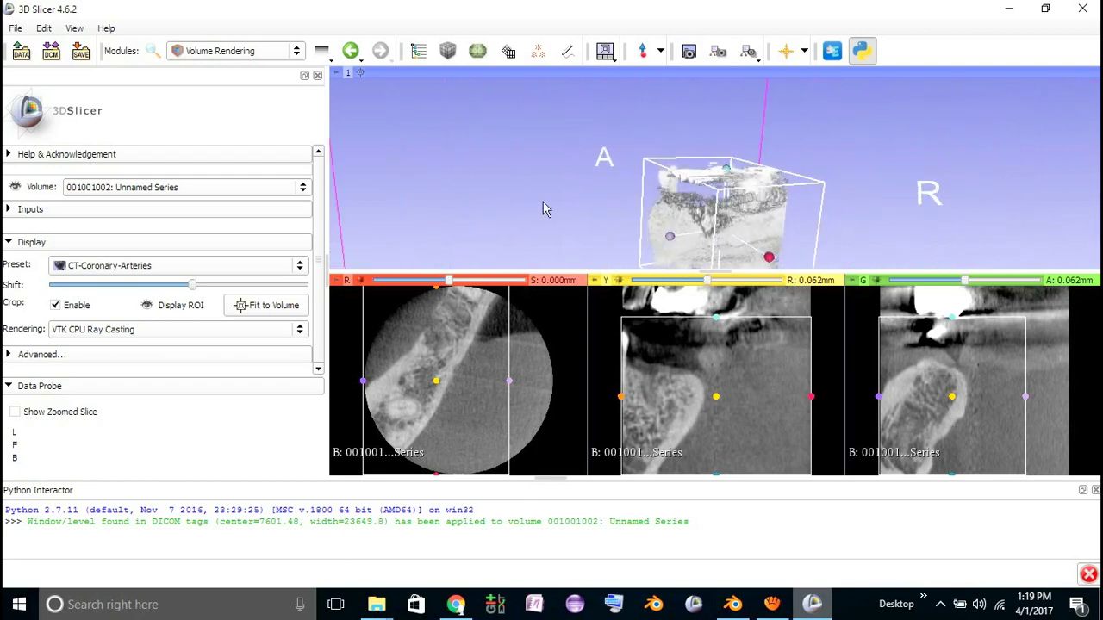
# Crop the Unnamed Series volume to AnnotationROI in the Crop Volume module, using interpolated cropping with linear interpolation and 1.00 spacing scale
pyautogui.click(158, 54)
pyautogui.write('crop')
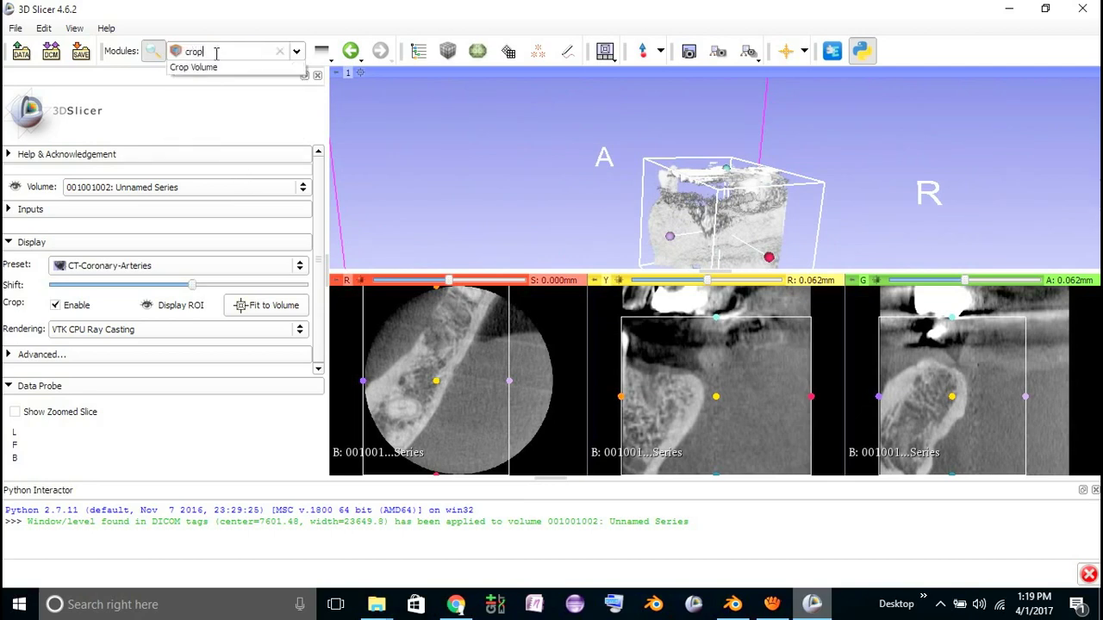
pyautogui.click(211, 68)
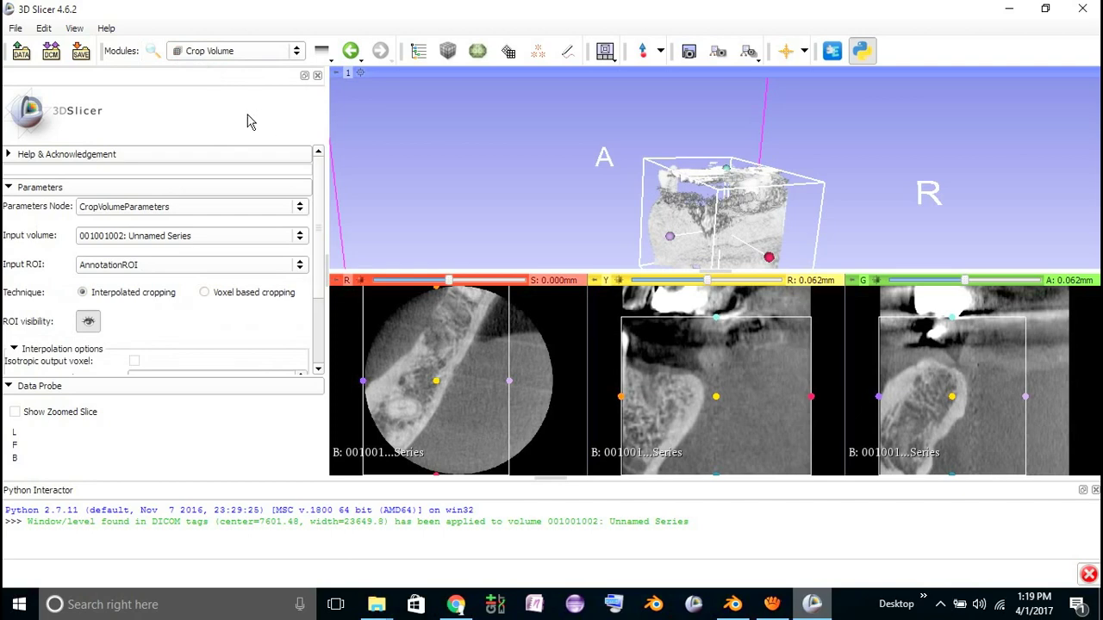
pyautogui.scroll(-3, 177, 273)
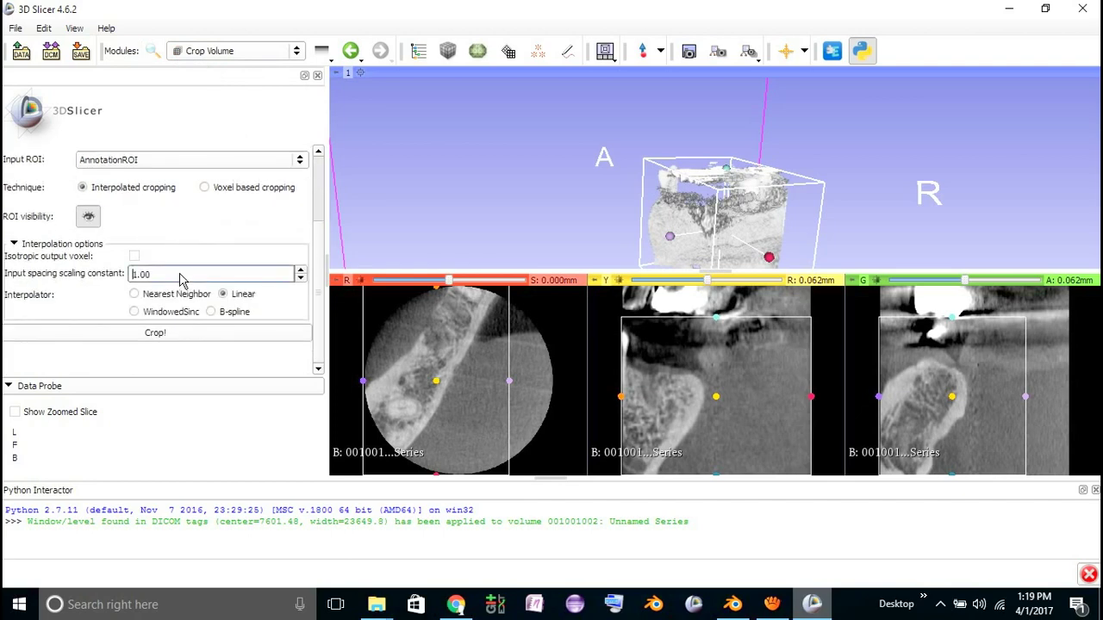
pyautogui.click(156, 338)
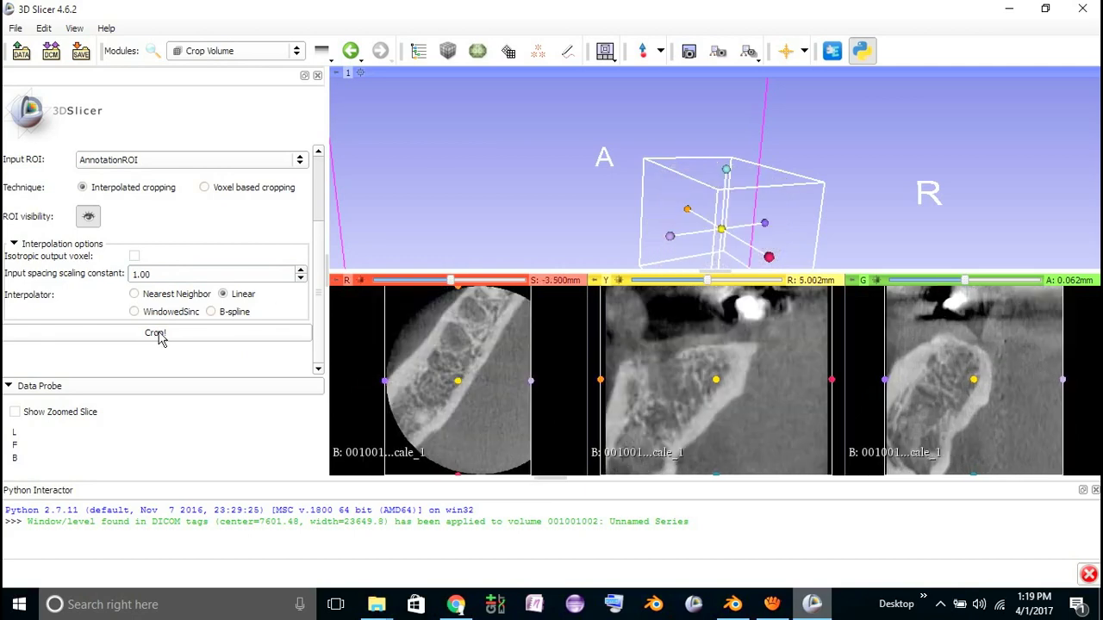
# Display the cropped volume, Unnamed Series-subvolume-scale_1, in the 3D view with the Volume Rendering module
pyautogui.click(212, 54)
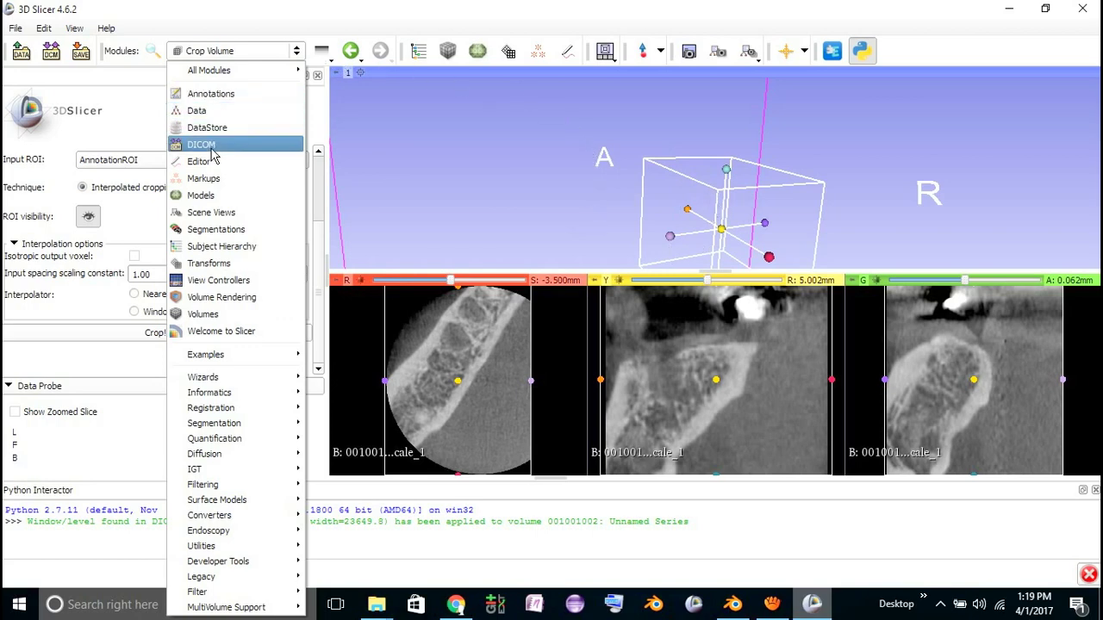
pyautogui.click(226, 298)
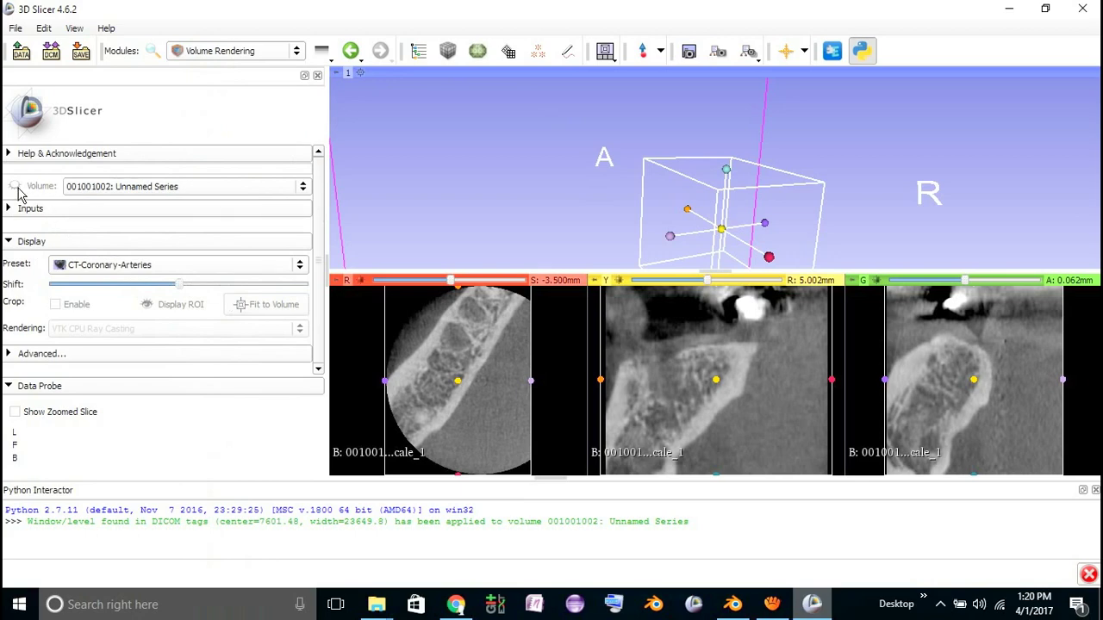
pyautogui.click(118, 189)
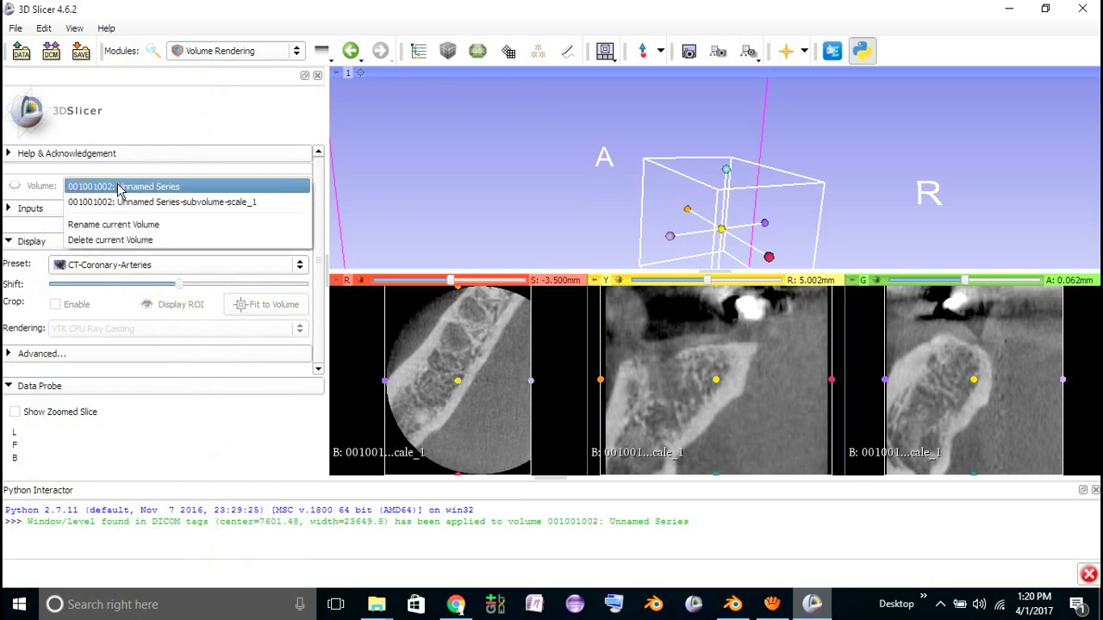
pyautogui.click(196, 207)
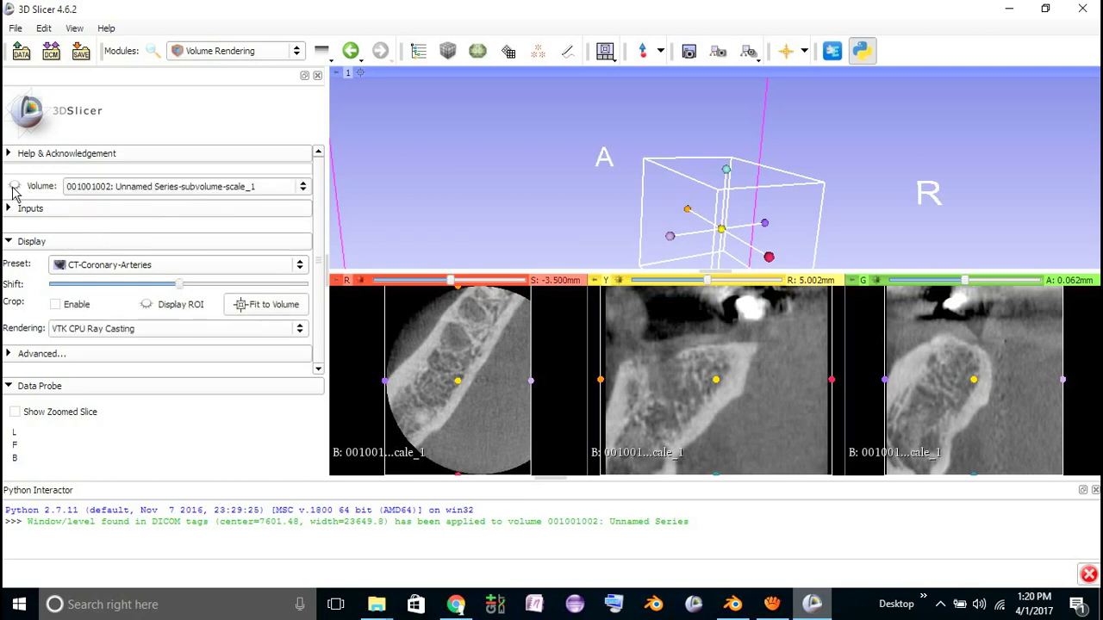
pyautogui.click(14, 187)
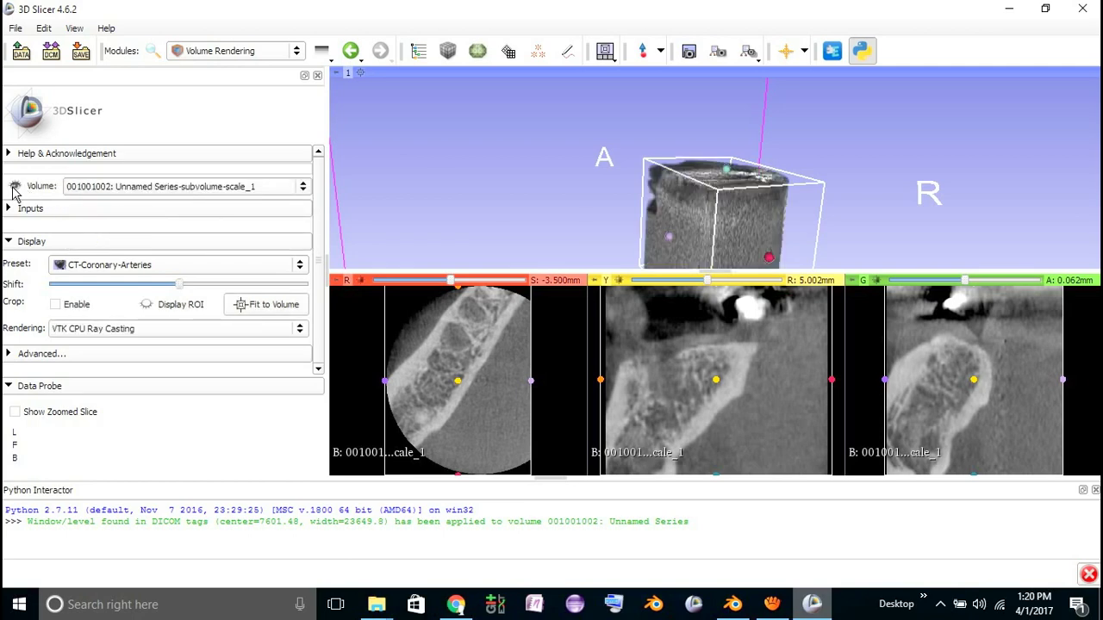
# Try a slightly higher Shift with the CT-Coronary-Arteries preset on the cropped subvolume's rendering
pyautogui.click(155, 272)
pyautogui.click(143, 292)
pyautogui.moveTo(177, 285); pyautogui.dragTo(182, 288)
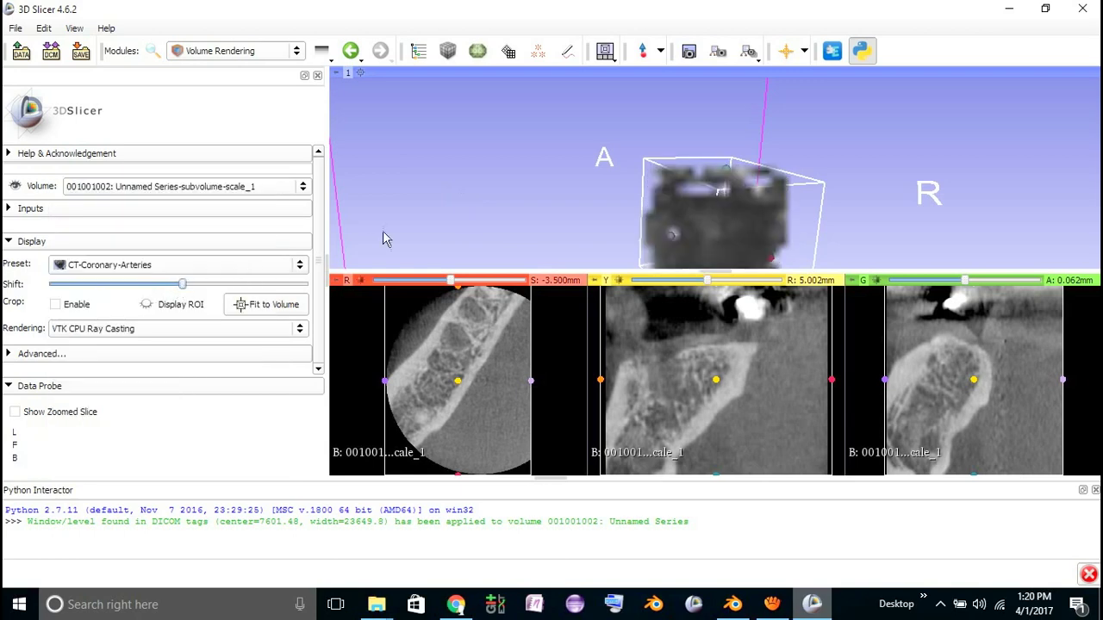
pyautogui.moveTo(385, 240); pyautogui.dragTo(832, 181)
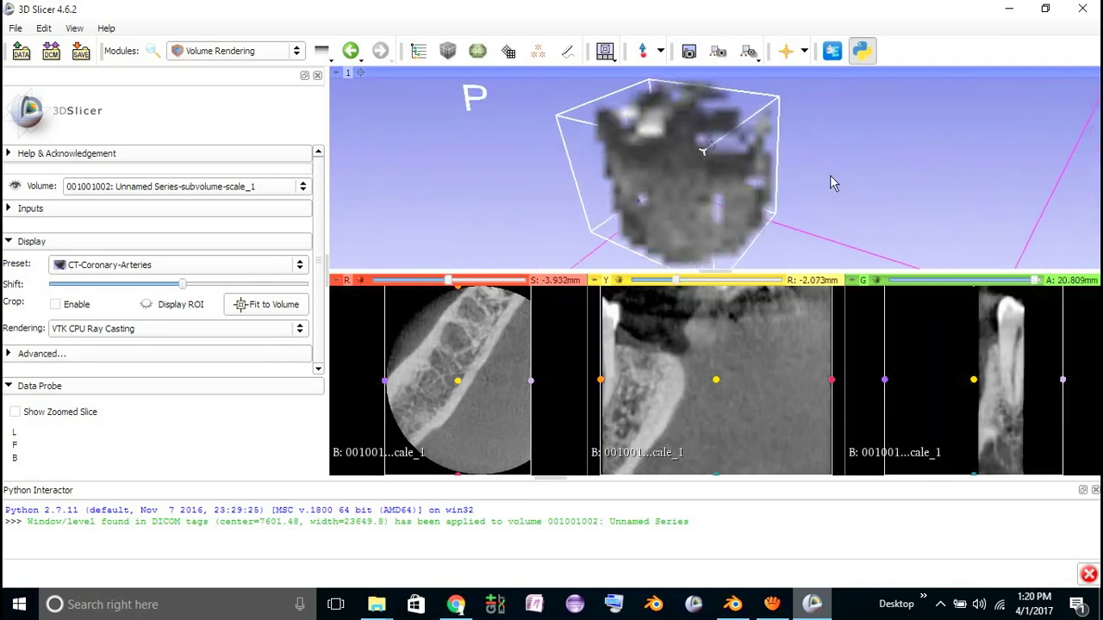
# Switch the subvolume's rendering preset to CT-Cardiac and back to CT-Coronary-Arteries
pyautogui.click(155, 264)
pyautogui.click(79, 234)
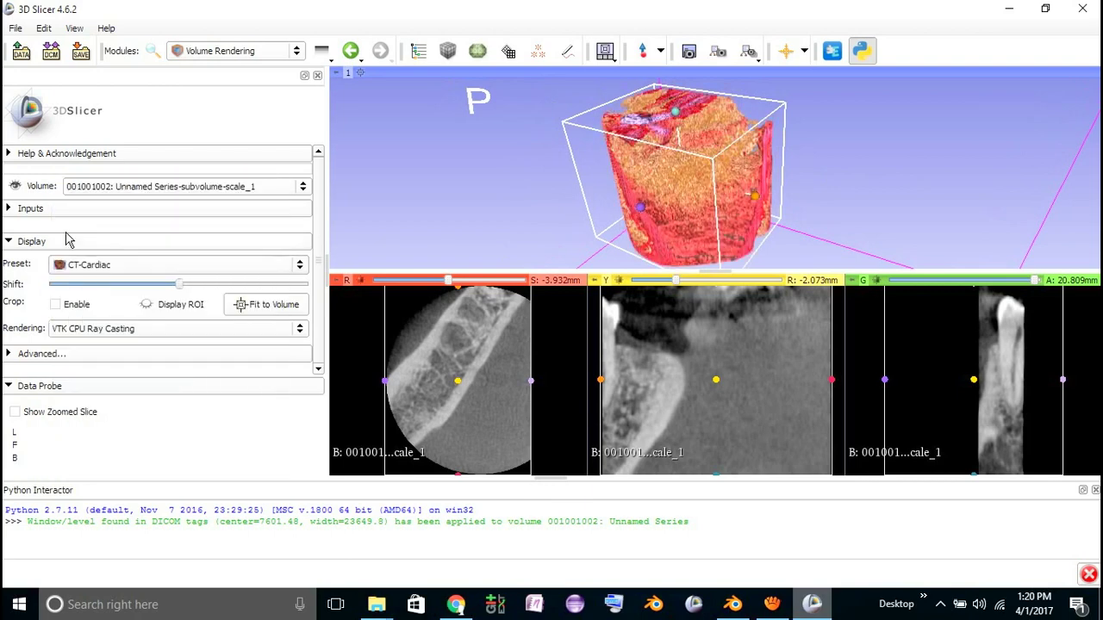
pyautogui.click(142, 271)
pyautogui.click(132, 317)
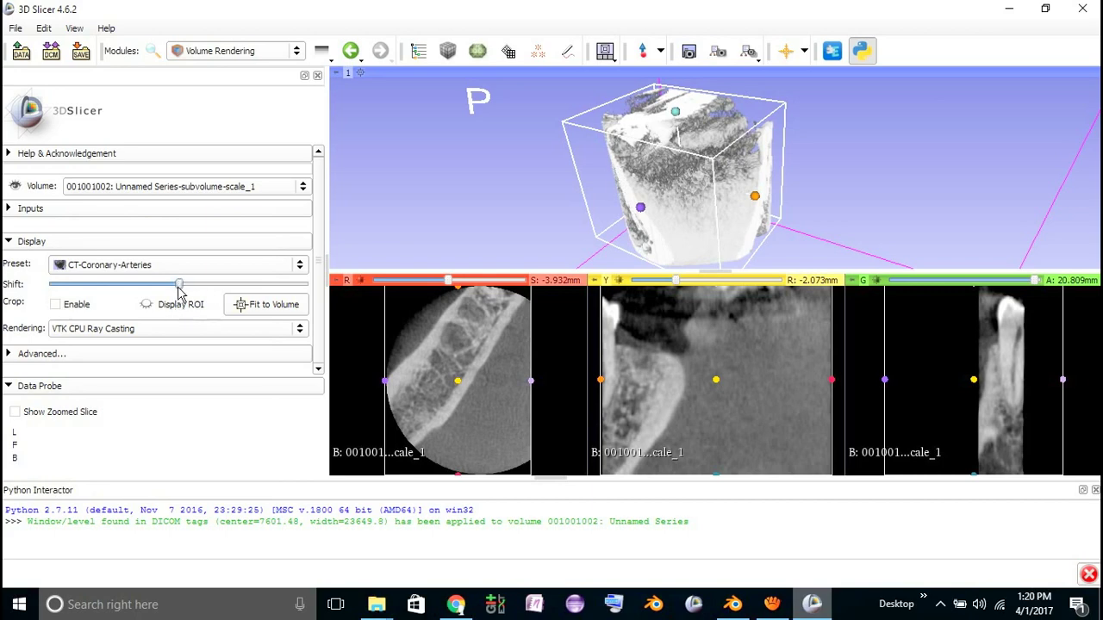
# Raise the Shift of the cropped subvolume's CT-Coronary-Arteries rendering slightly and inspect the bone from other angles
pyautogui.moveTo(178, 285); pyautogui.dragTo(183, 288)
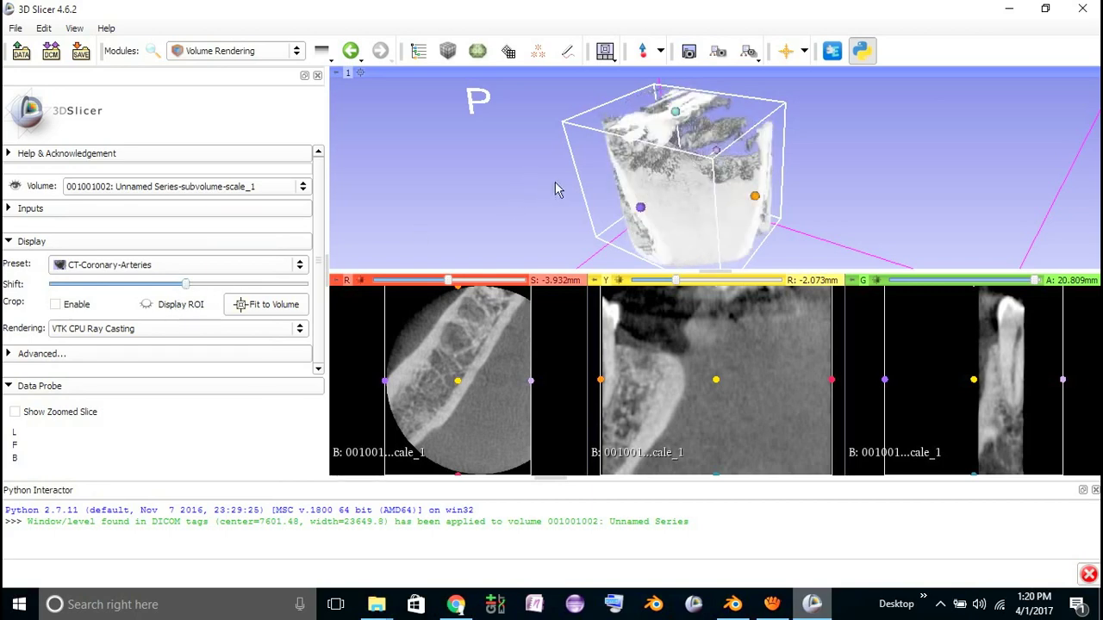
pyautogui.moveTo(559, 190)
pyautogui.mouseDown()
pyautogui.moveTo(534, 175)
pyautogui.moveTo(564, 179)
pyautogui.mouseUp()
pyautogui.moveTo(891, 158); pyautogui.dragTo(937, 142)
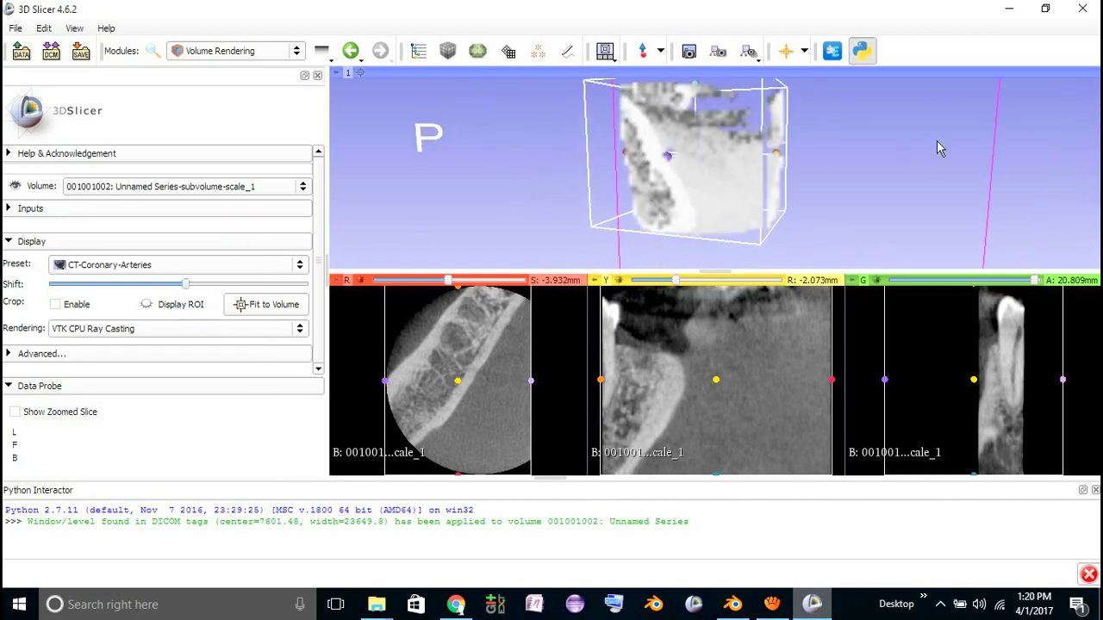
pyautogui.moveTo(555, 187)
pyautogui.mouseDown()
pyautogui.moveTo(537, 212)
pyautogui.moveTo(583, 244)
pyautogui.moveTo(574, 263)
pyautogui.moveTo(564, 190)
pyautogui.mouseUp()
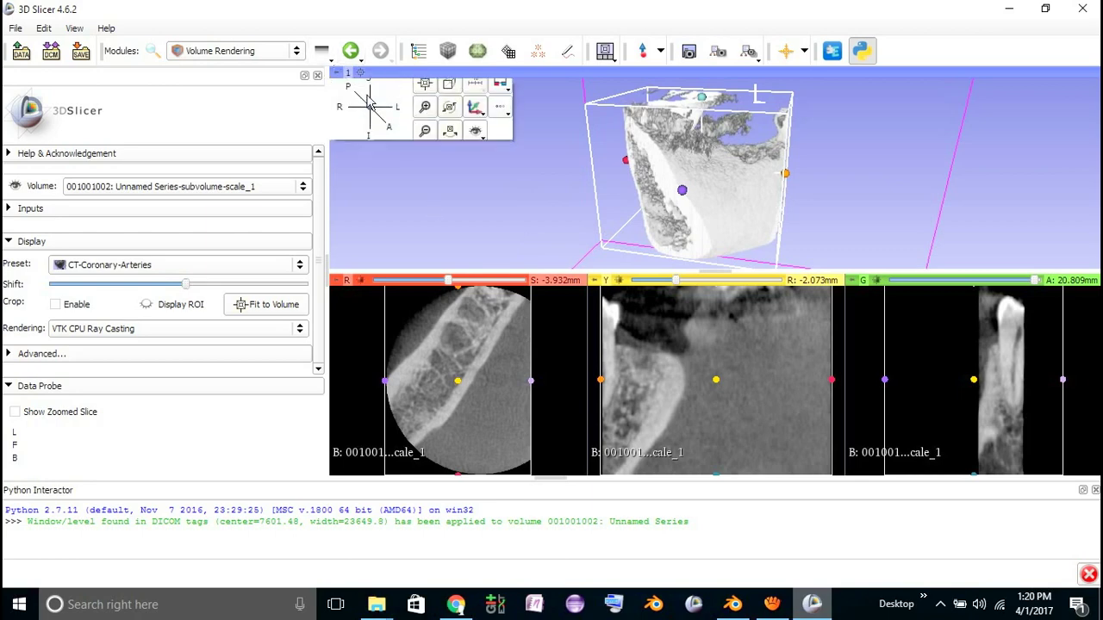
# Create a merge label map for the cropped subvolume in the Editor module, using the GenericAnatomyColors color table
pyautogui.click(568, 51)
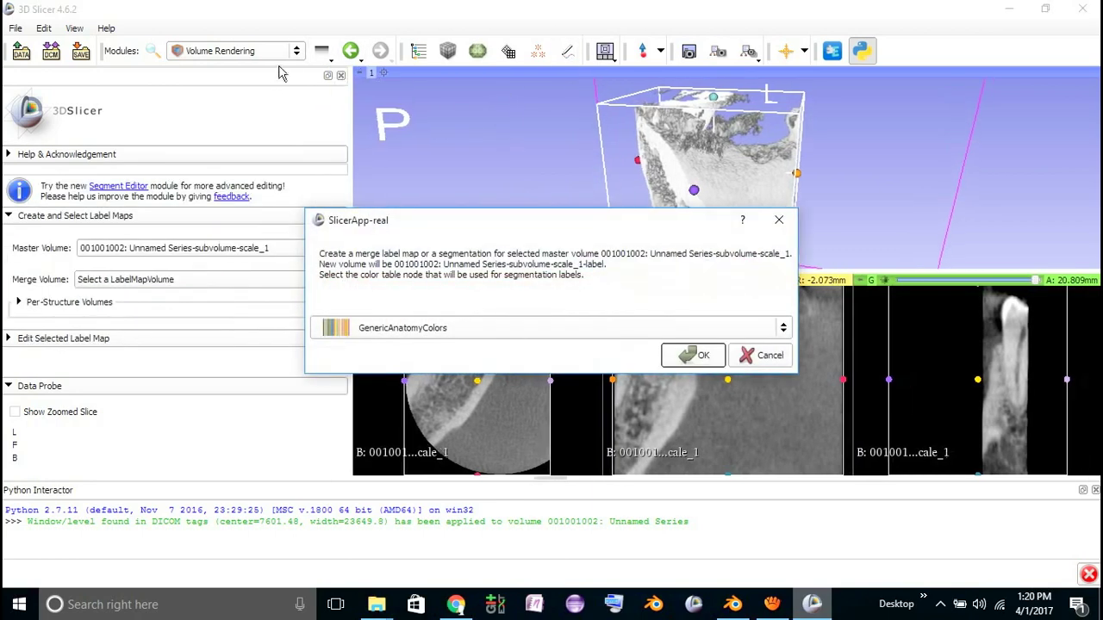
pyautogui.click(694, 355)
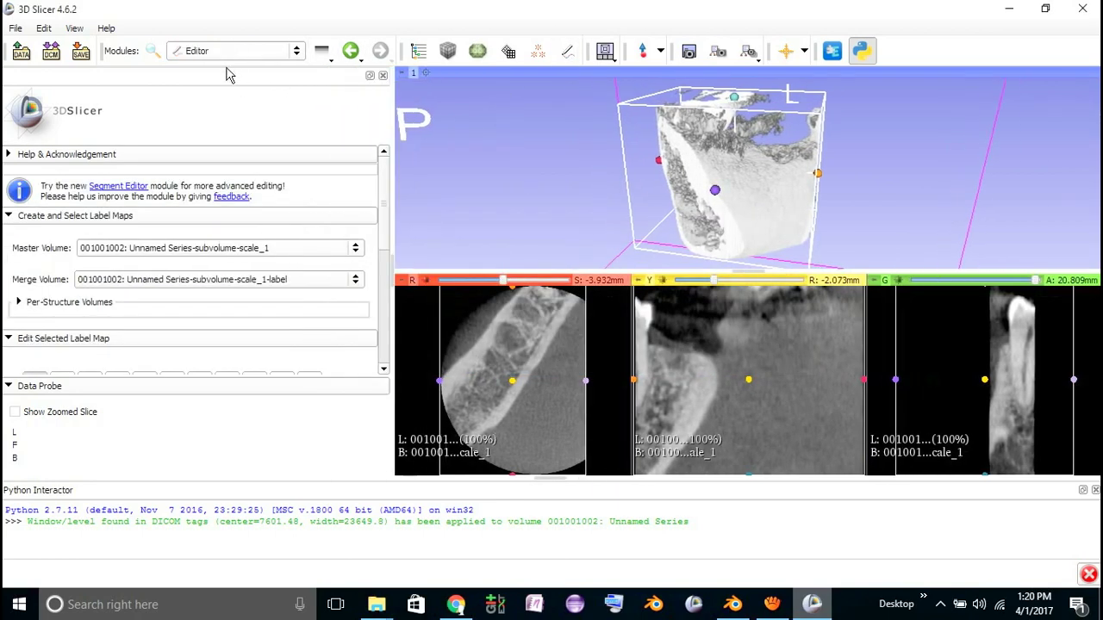
pyautogui.click(232, 57)
pyautogui.click(231, 44)
# Add a bone structure to the label map's per-structure volumes
pyautogui.scroll(-2, 112, 289)
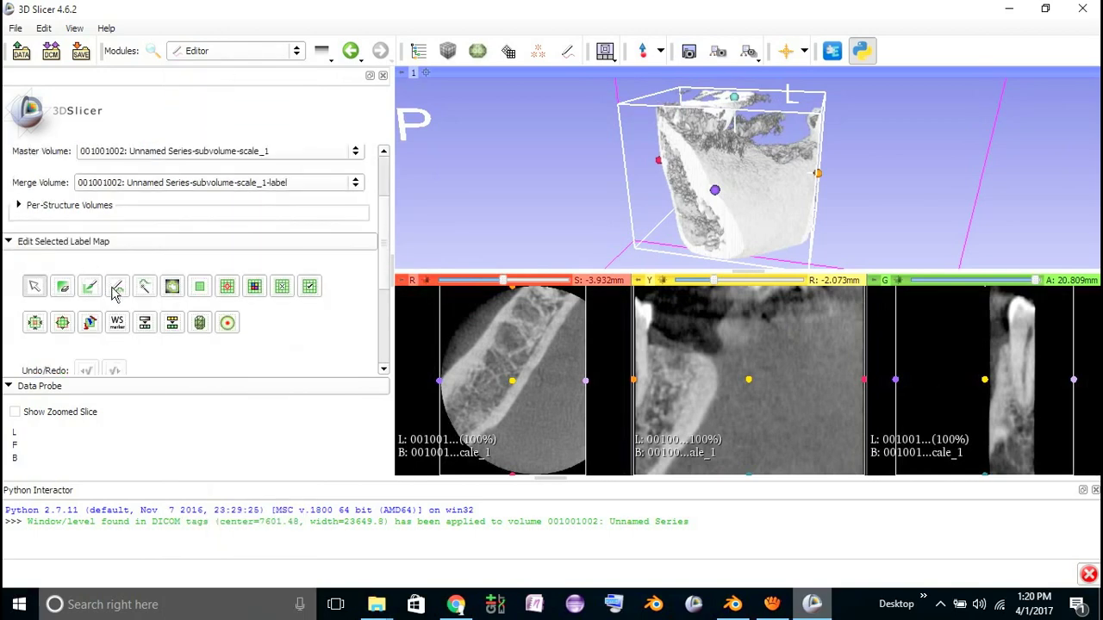
pyautogui.scroll(1, 102, 255)
pyautogui.click(37, 255)
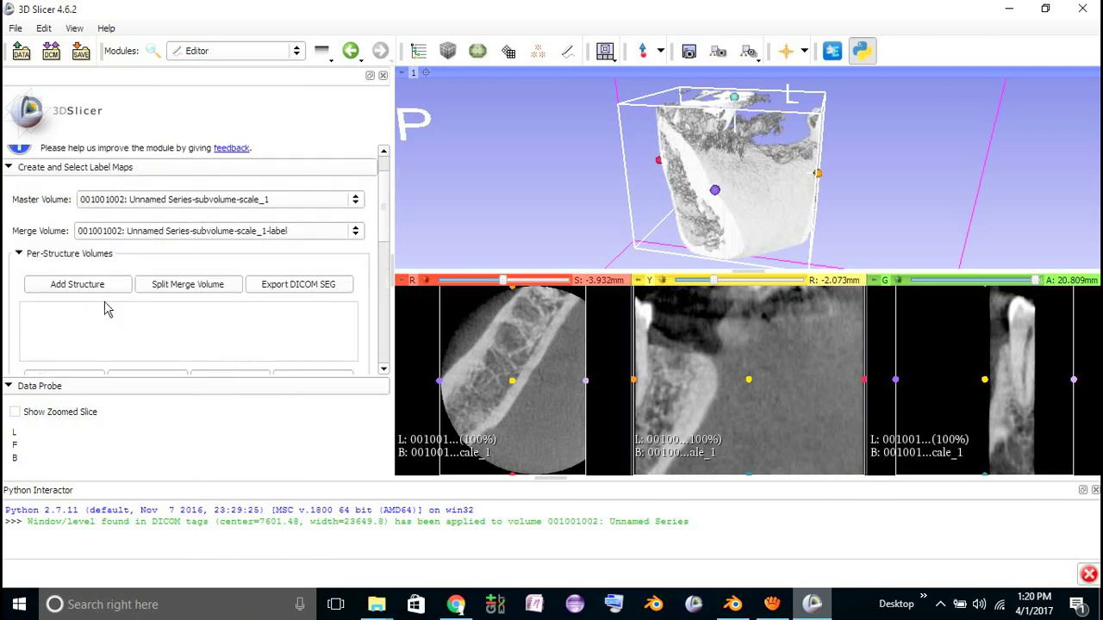
pyautogui.click(77, 285)
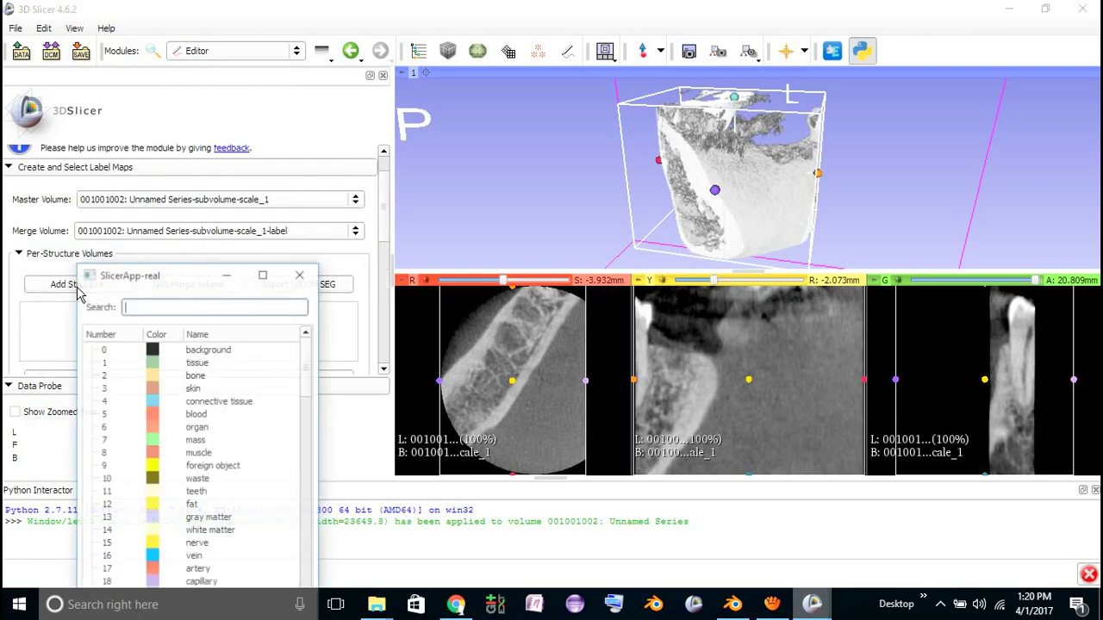
pyautogui.click(187, 377)
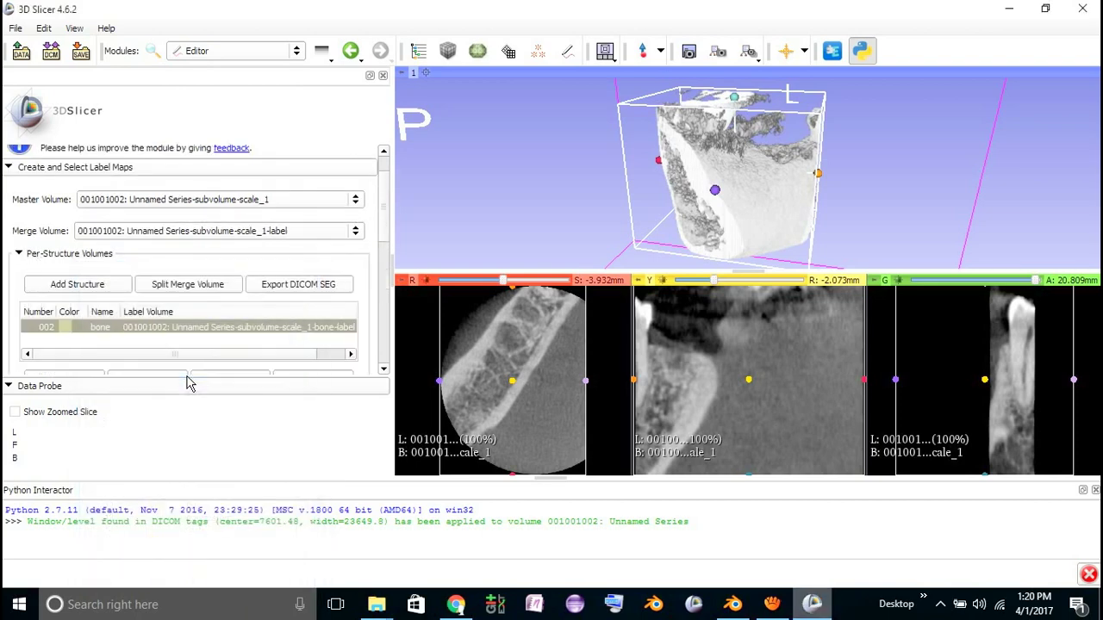
pyautogui.click(21, 255)
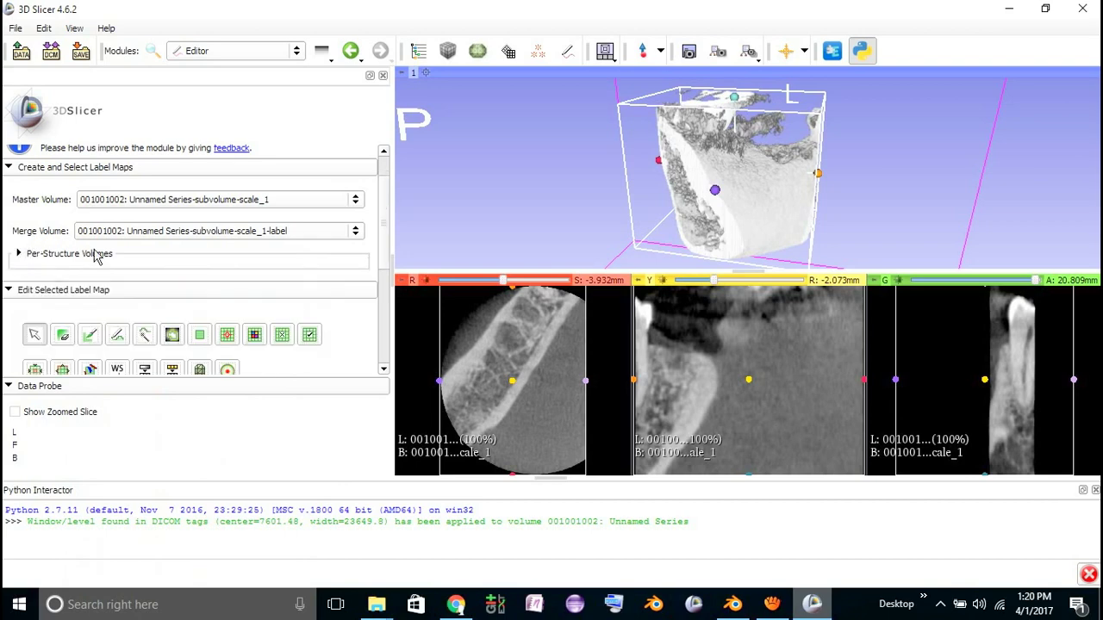
# Apply a Threshold from 814.43 to 23961.00 to the bone label after checking its coverage in the axial and sagittal slices
pyautogui.scroll(-3, 177, 265)
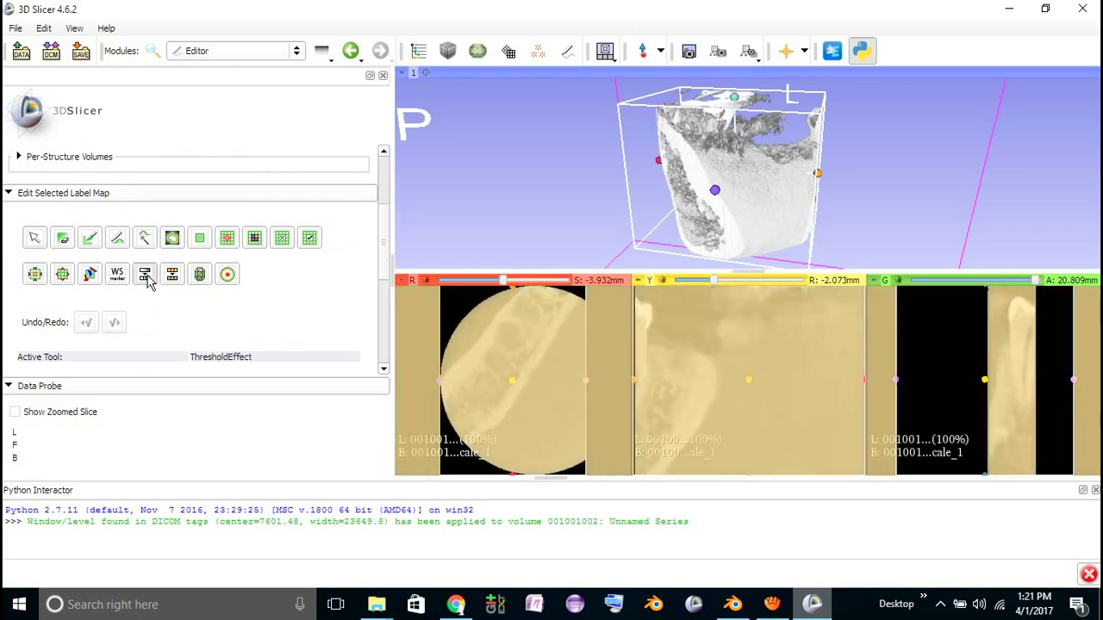
pyautogui.scroll(-5, 212, 332)
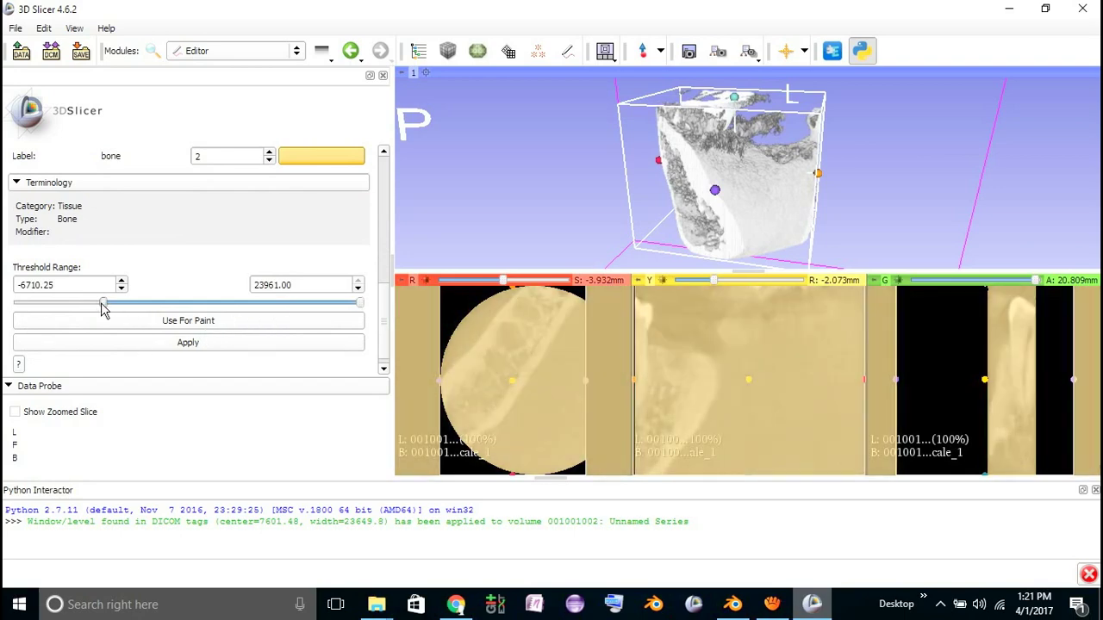
pyautogui.moveTo(102, 306); pyautogui.dragTo(166, 307)
pyautogui.scroll(-3, 558, 377)
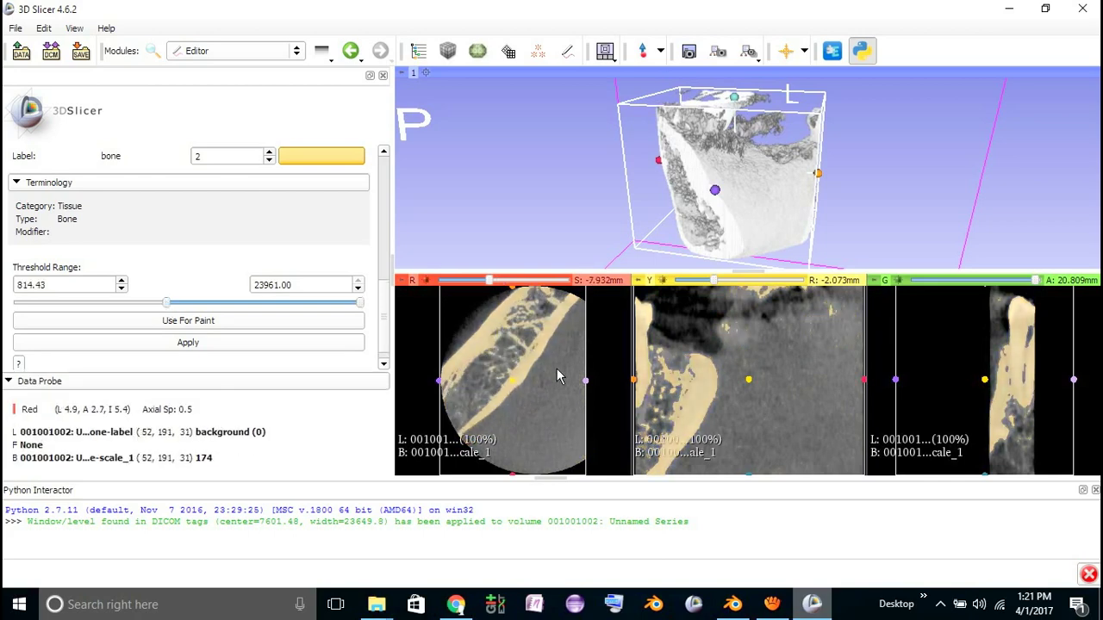
pyautogui.scroll(-4, 557, 376)
pyautogui.scroll(-11, 557, 376)
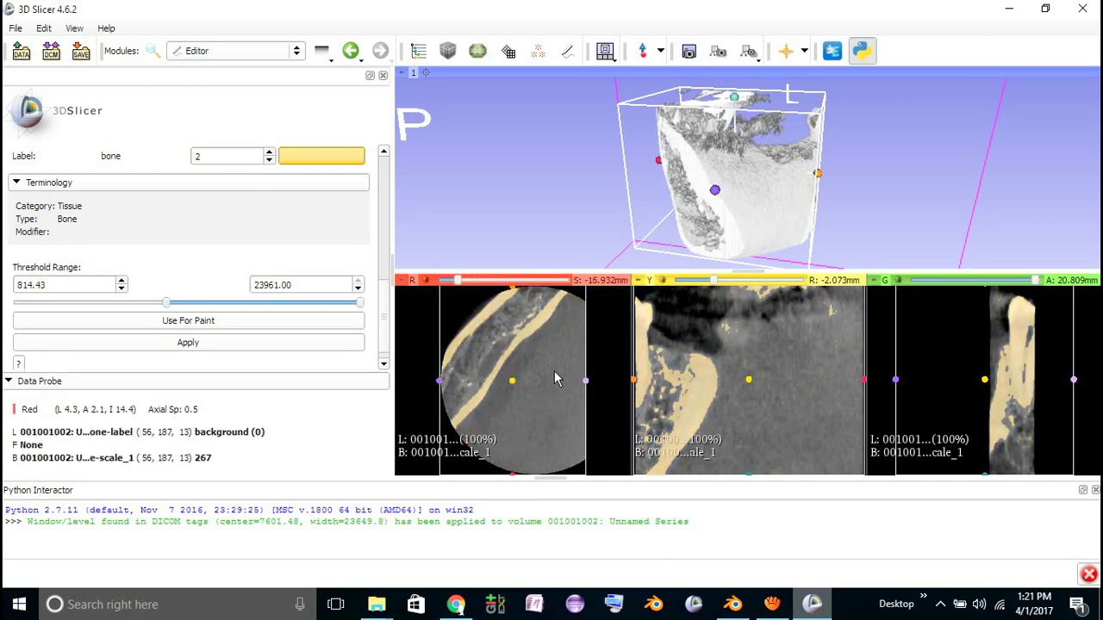
pyautogui.scroll(20, 556, 377)
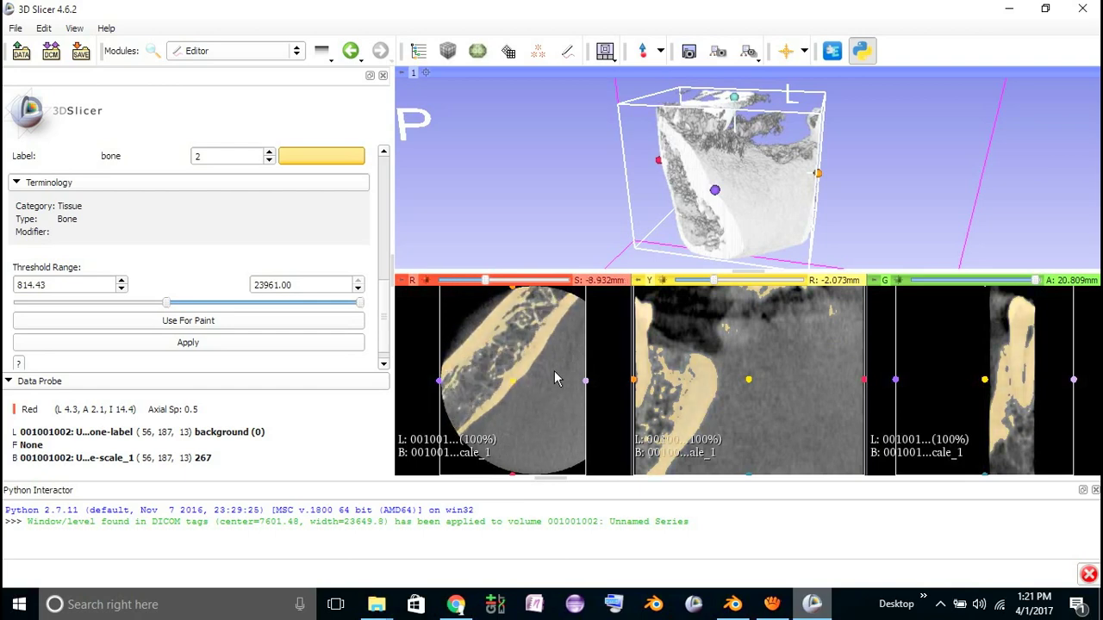
pyautogui.scroll(-10, 664, 381)
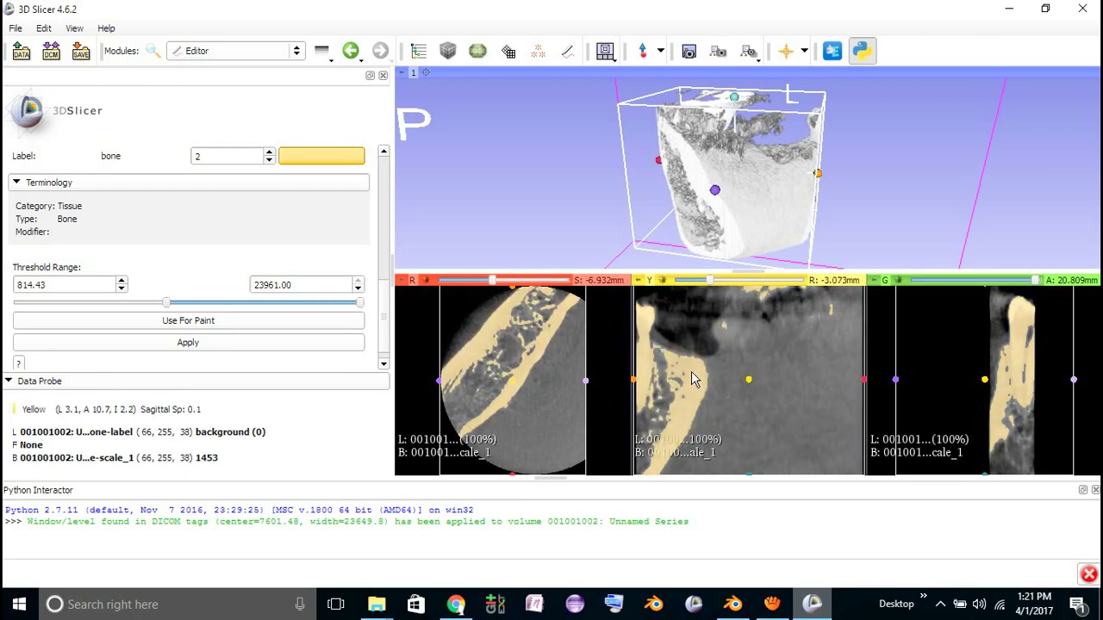
pyautogui.scroll(-16, 695, 379)
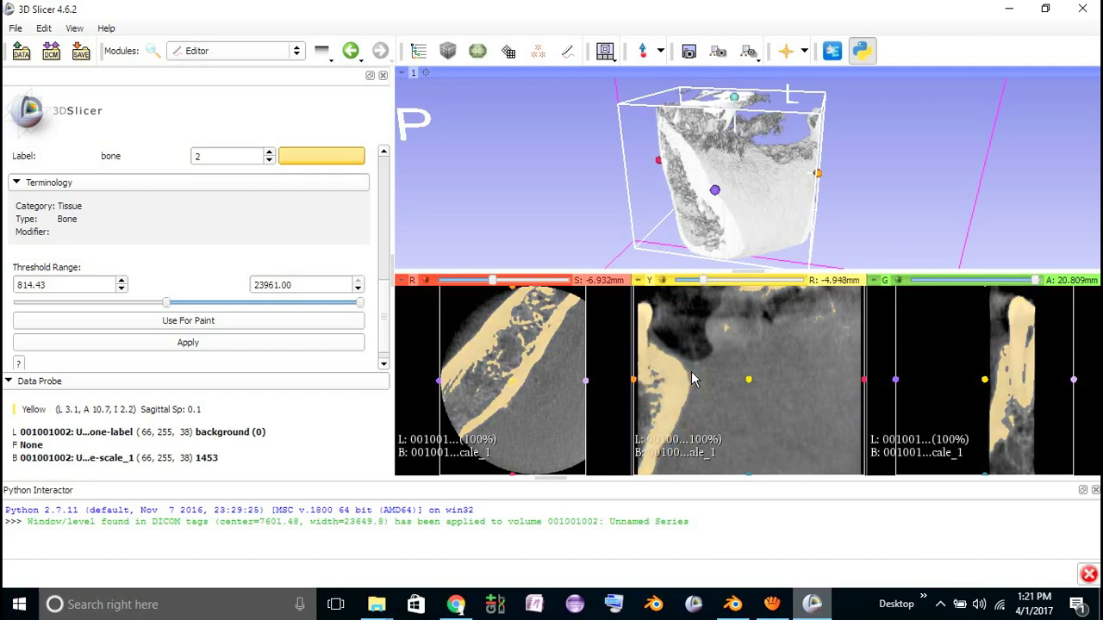
pyautogui.scroll(4, 692, 379)
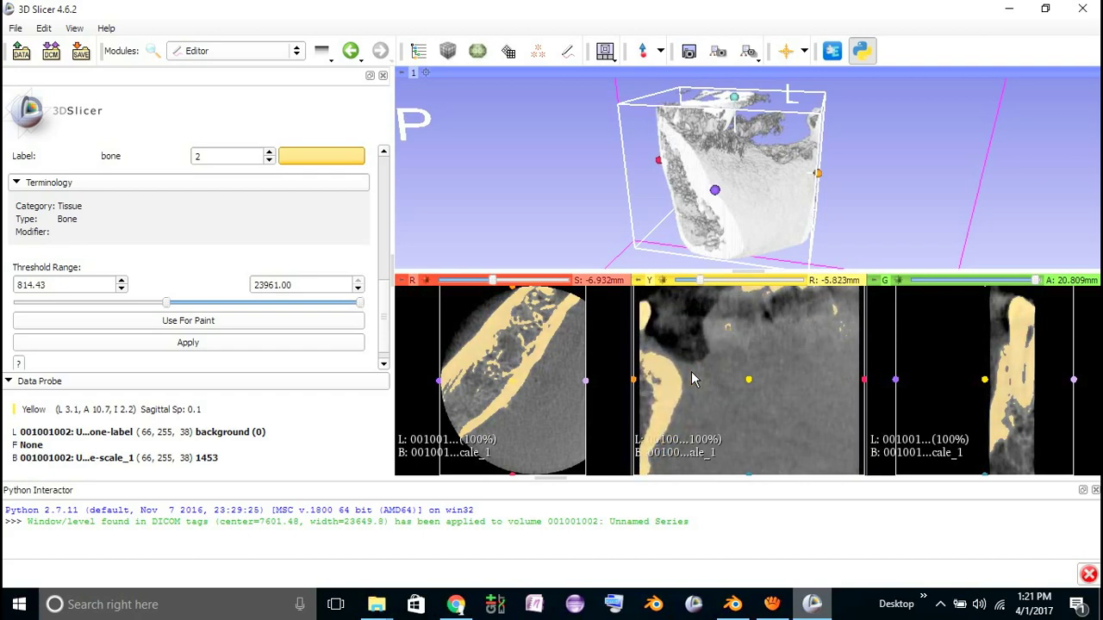
pyautogui.scroll(2, 193, 347)
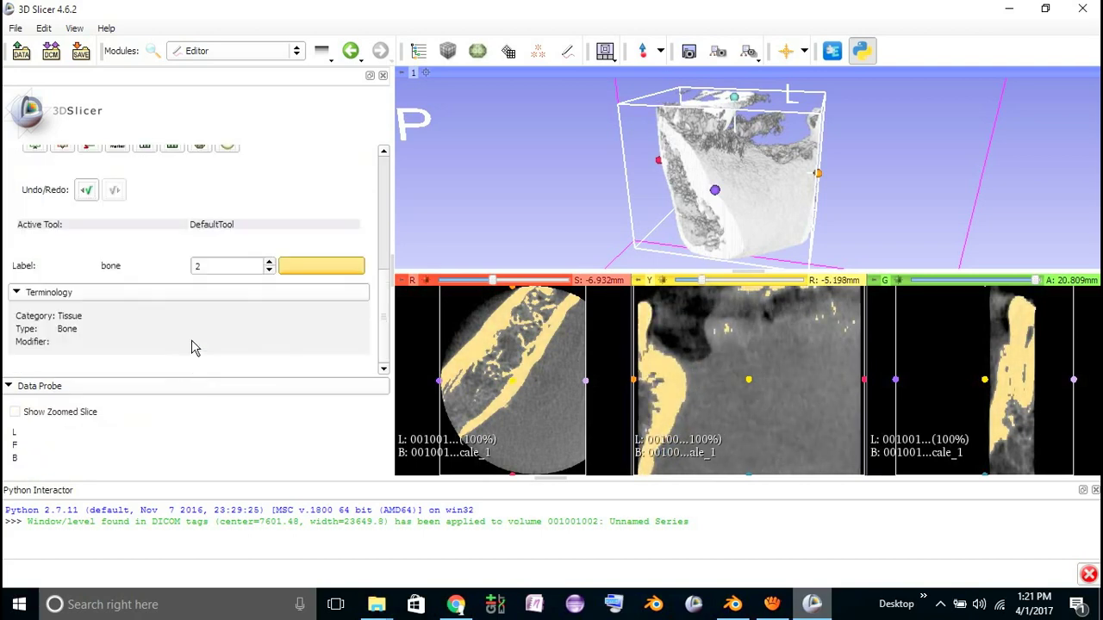
# Make a smoothed surface model named bone from the bone label and inspect it in the 3D view
pyautogui.scroll(2, 219, 232)
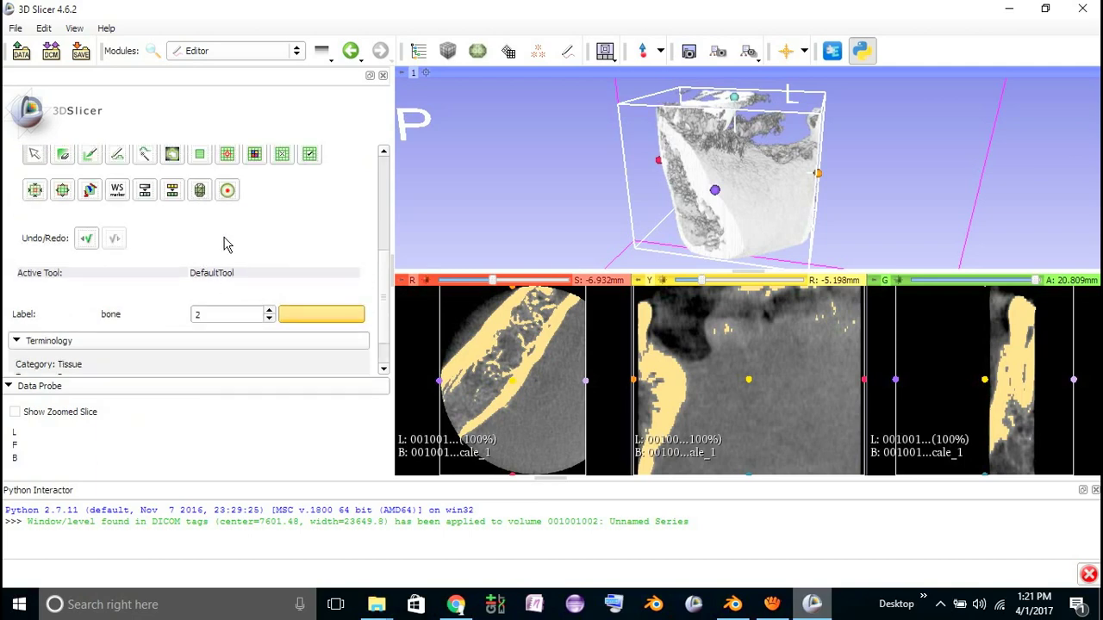
pyautogui.click(199, 241)
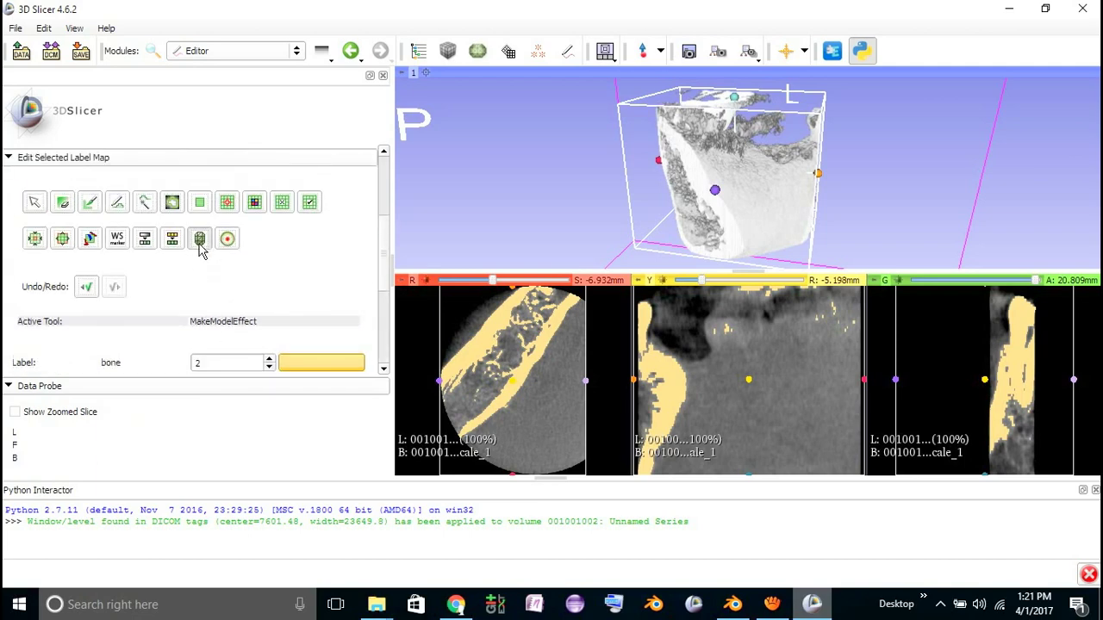
pyautogui.scroll(-3, 206, 353)
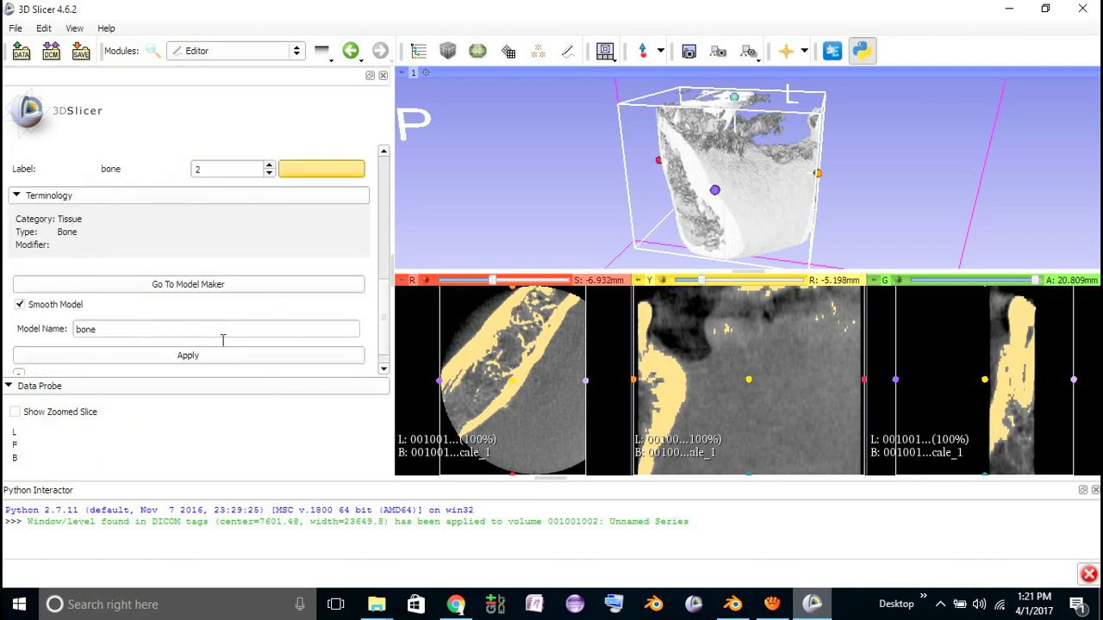
pyautogui.scroll(-1, 259, 319)
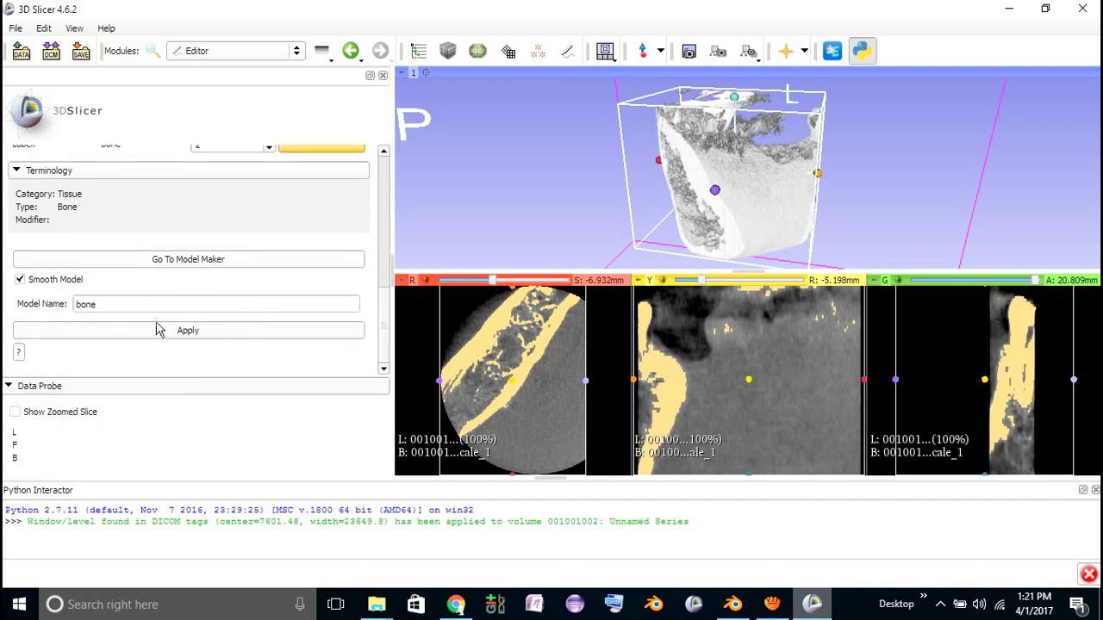
pyautogui.click(157, 339)
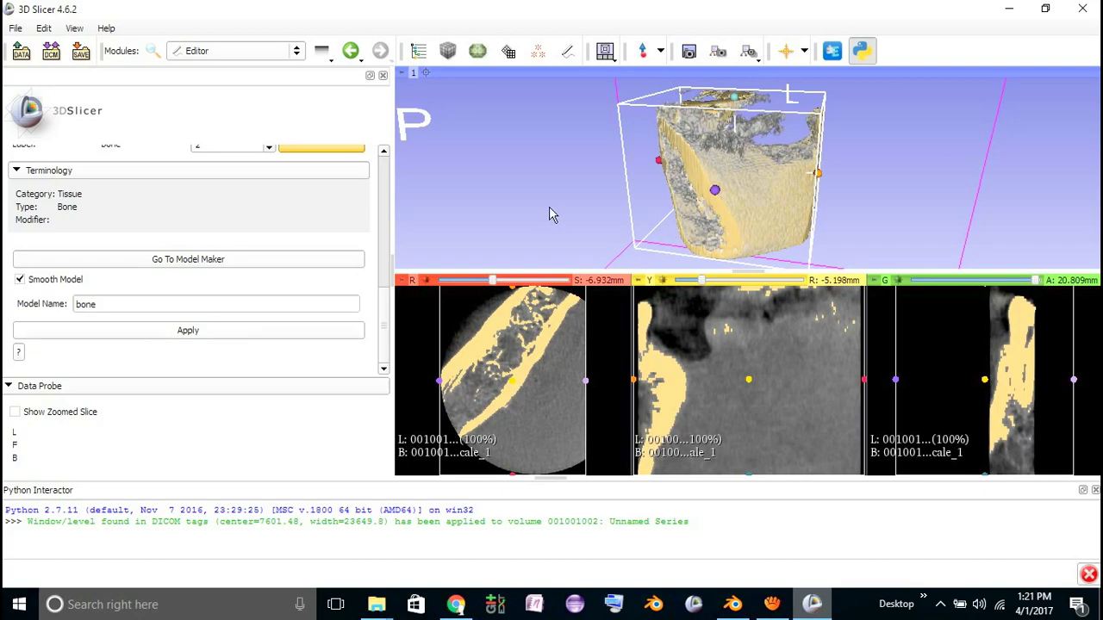
pyautogui.moveTo(551, 212); pyautogui.dragTo(817, 118)
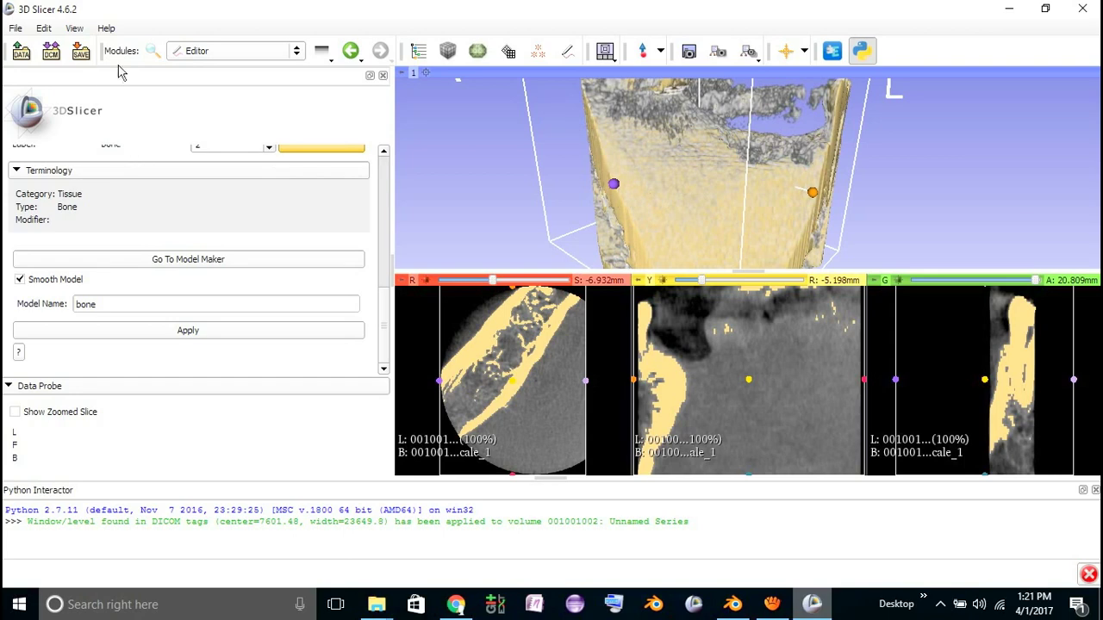
# Lower the Shift of the subvolume's volume rendering slightly and inspect it together with the bone model
pyautogui.click(204, 55)
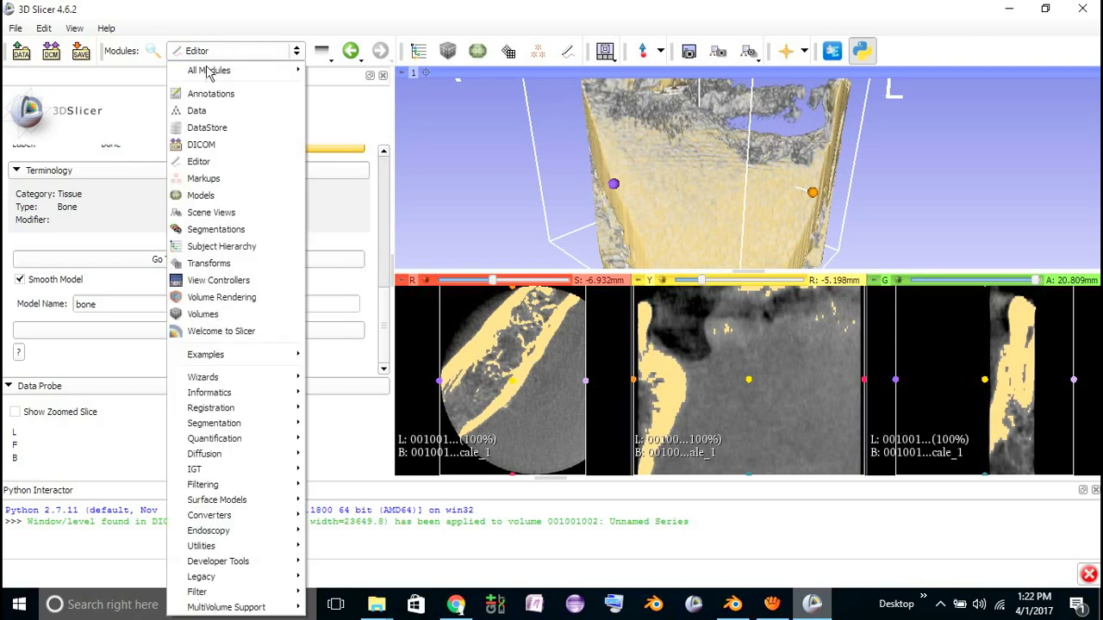
pyautogui.click(246, 297)
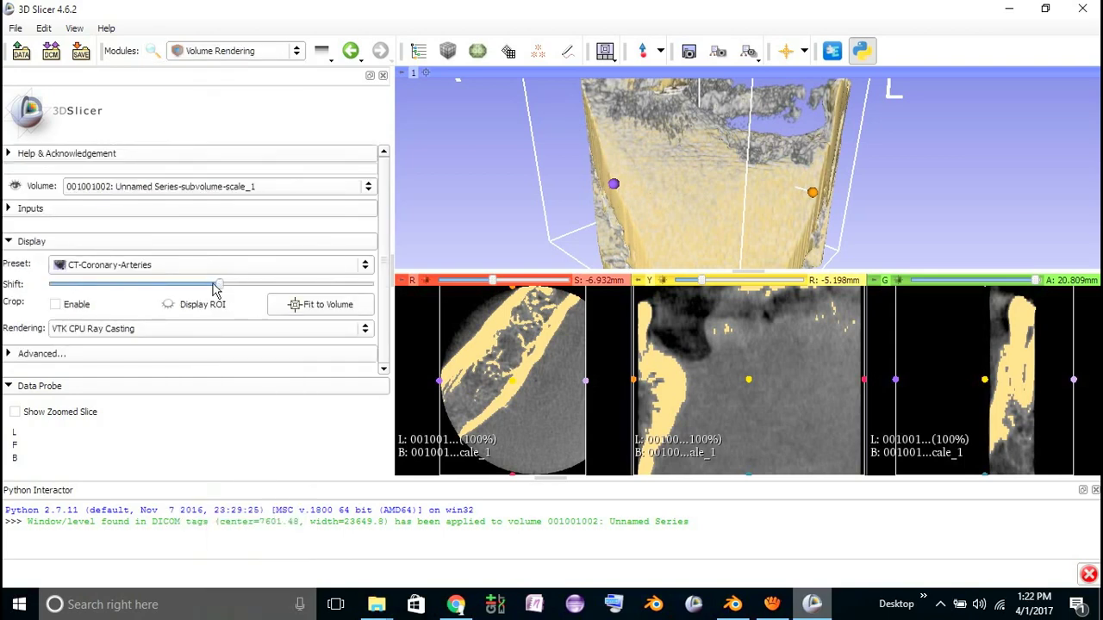
pyautogui.moveTo(216, 291)
pyautogui.mouseDown()
pyautogui.moveTo(227, 289)
pyautogui.moveTo(207, 289)
pyautogui.moveTo(234, 286)
pyautogui.moveTo(216, 286)
pyautogui.mouseUp()
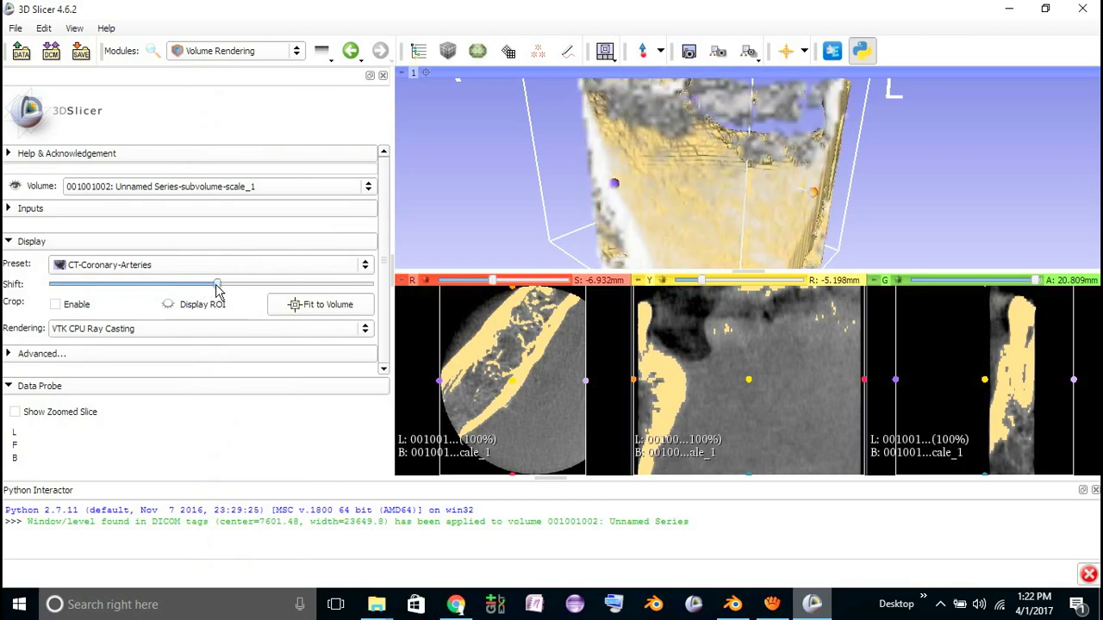
pyautogui.moveTo(1001, 194); pyautogui.dragTo(857, 196)
pyautogui.scroll(-5, 856, 191)
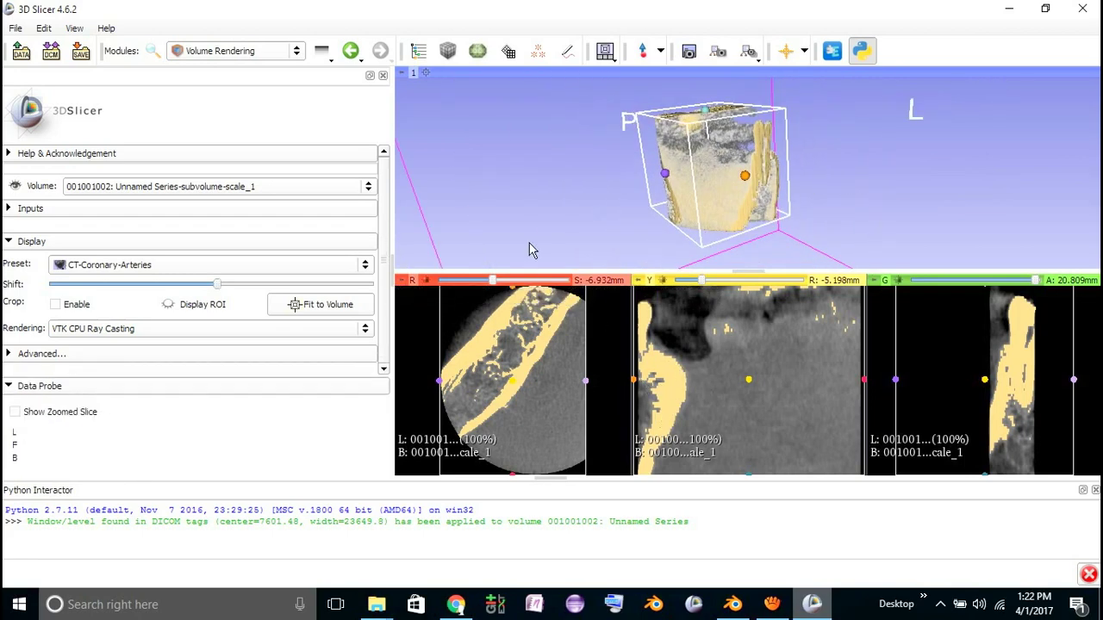
# Select only the bone model for saving and set its file format to STL (.stl)
pyautogui.click(15, 28)
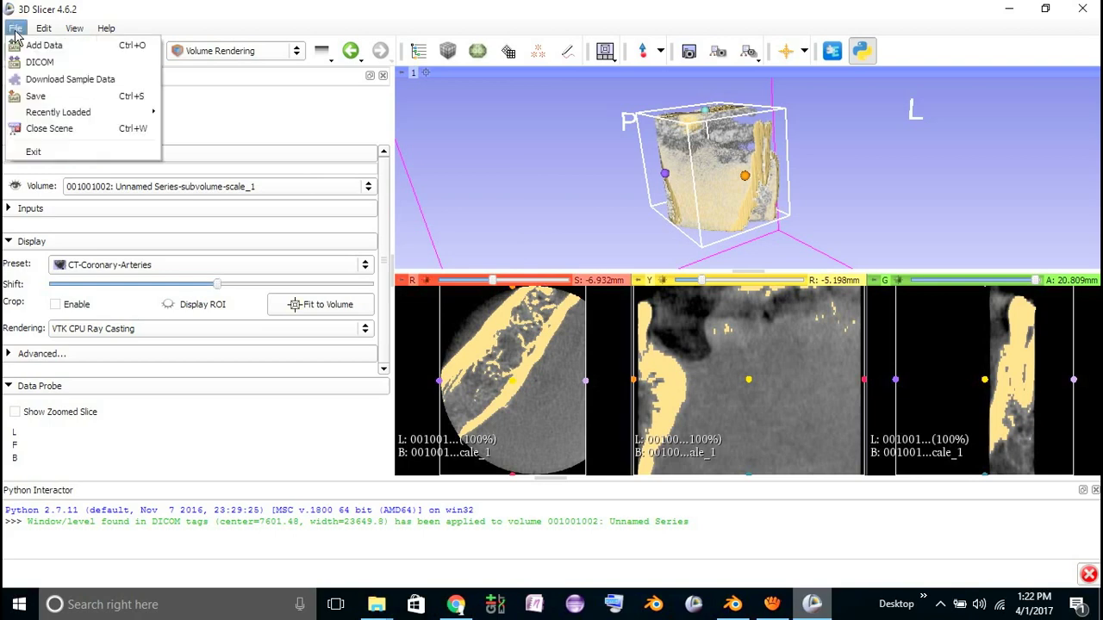
pyautogui.click(39, 97)
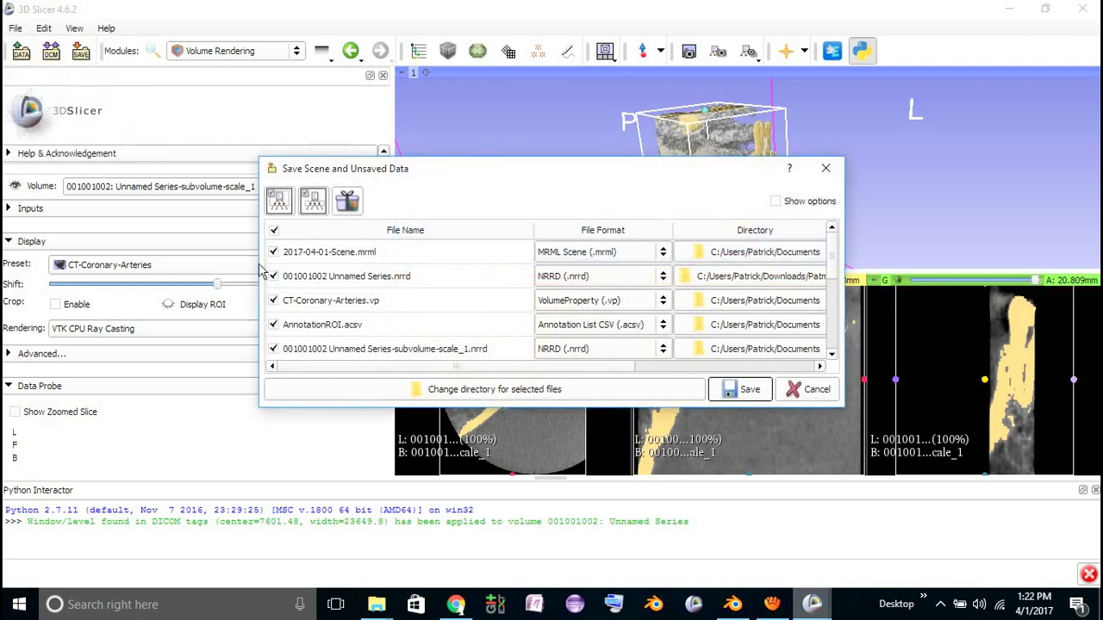
pyautogui.click(273, 237)
pyautogui.click(274, 231)
pyautogui.scroll(-3, 363, 300)
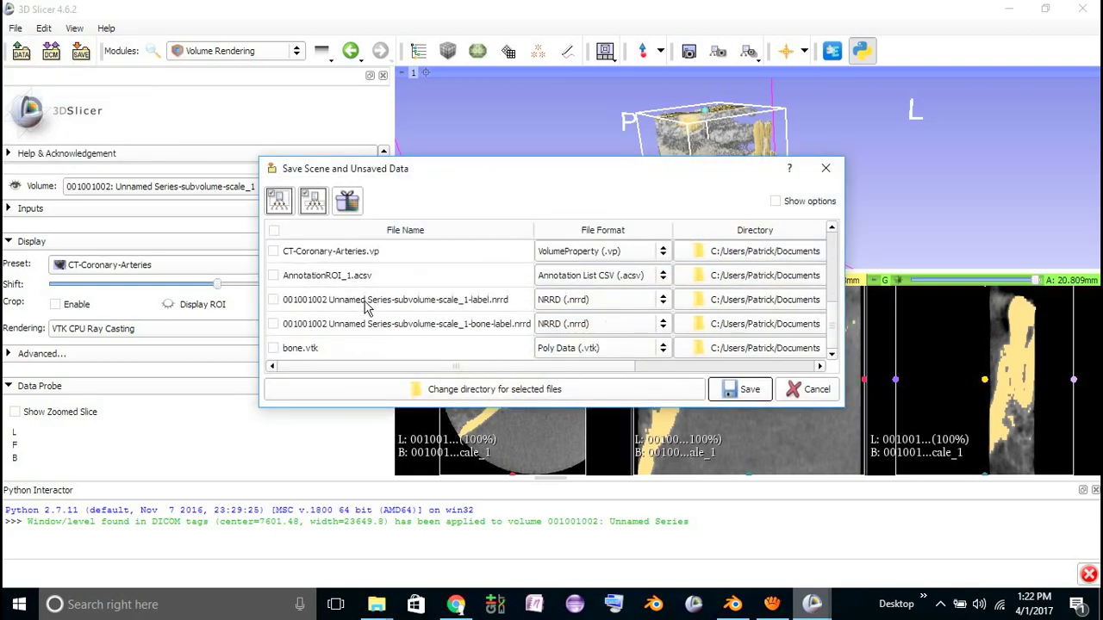
pyautogui.click(273, 348)
pyautogui.click(564, 349)
pyautogui.click(575, 376)
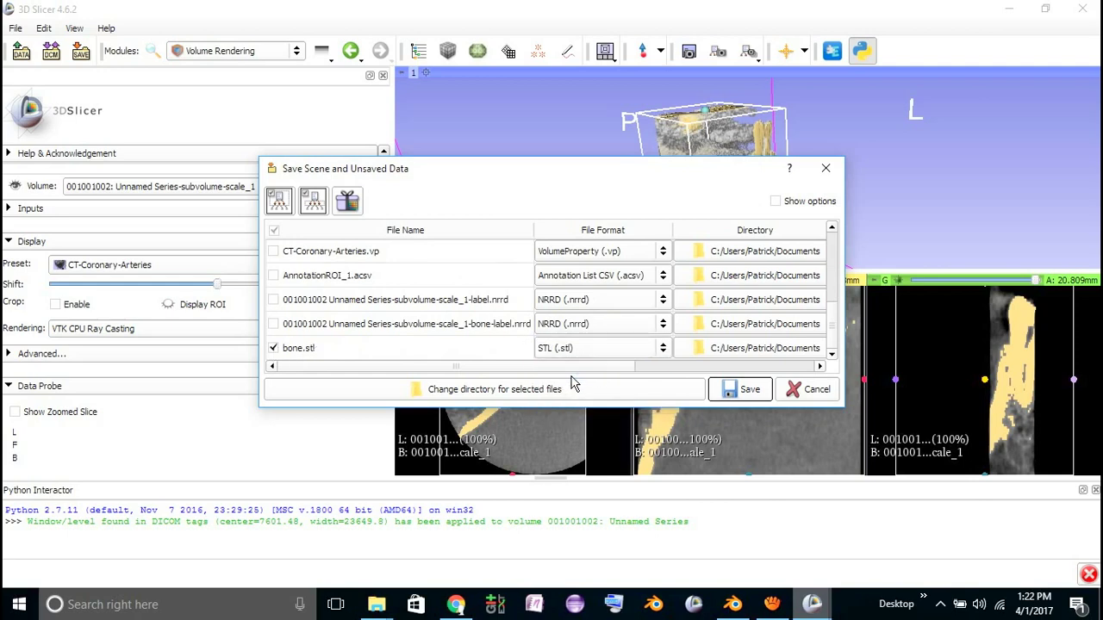
# Save bone.stl into the Downloads/Patmo folder, replacing the existing file
pyautogui.click(730, 349)
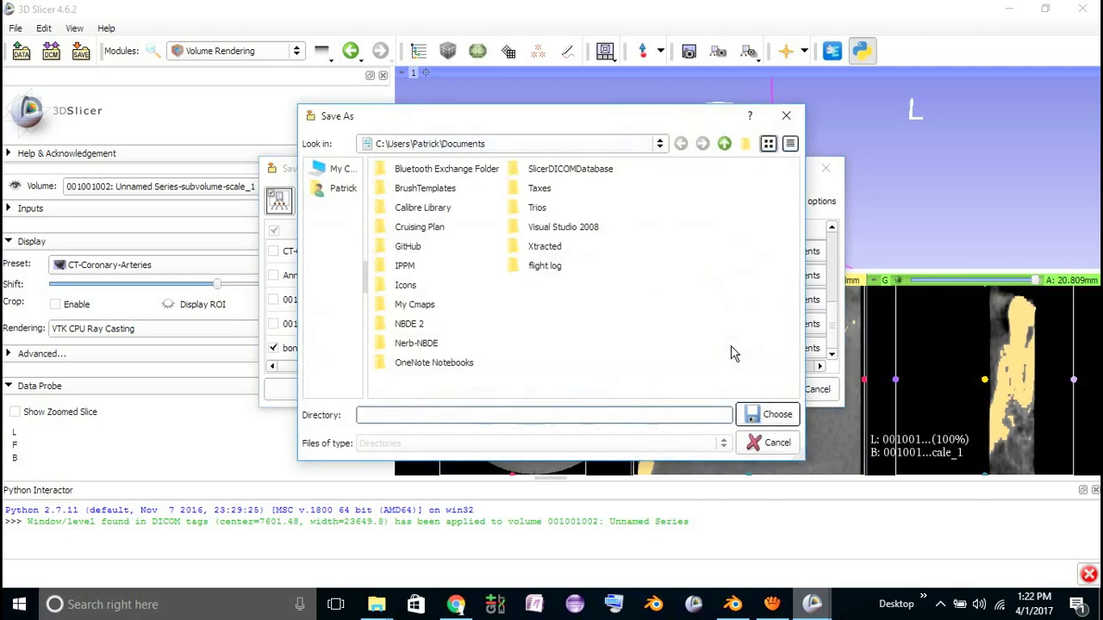
pyautogui.click(343, 188)
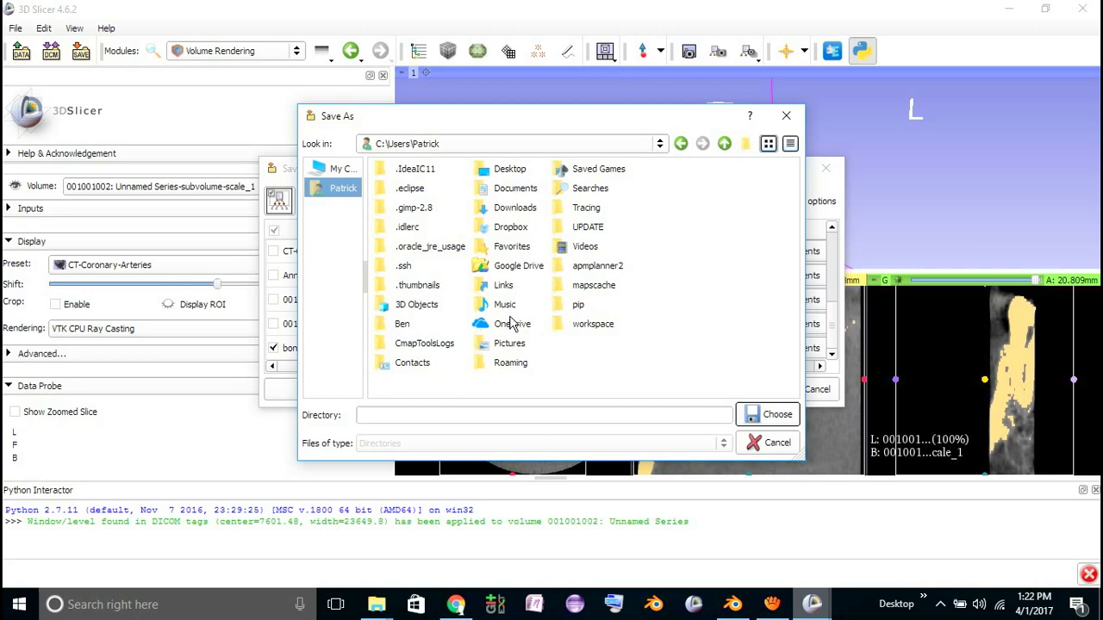
pyautogui.click(528, 209)
pyautogui.click(748, 416)
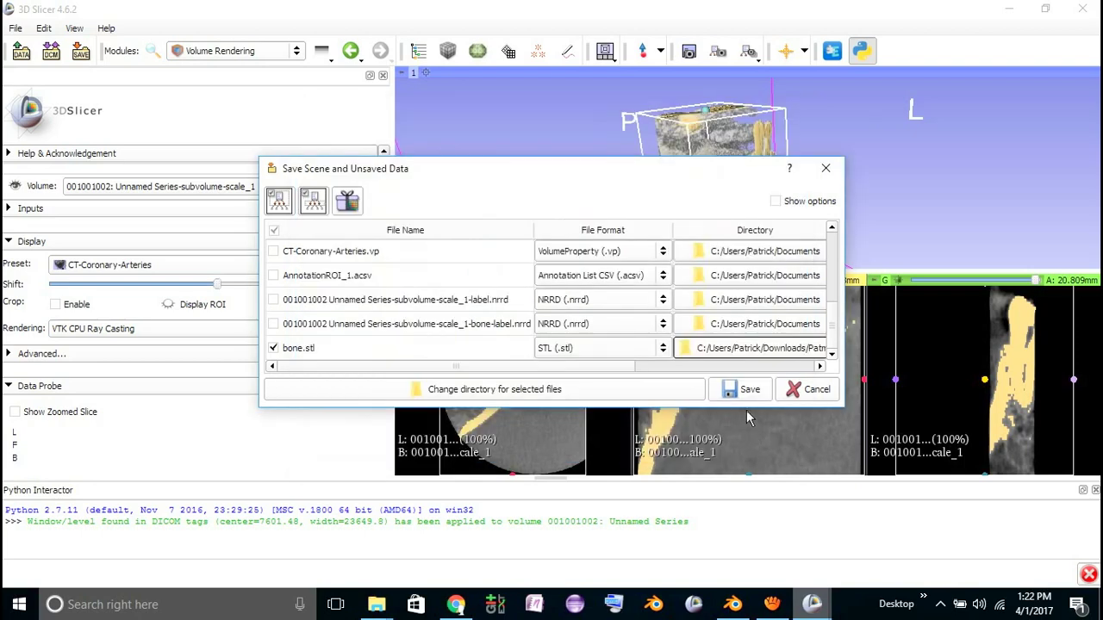
pyautogui.click(741, 392)
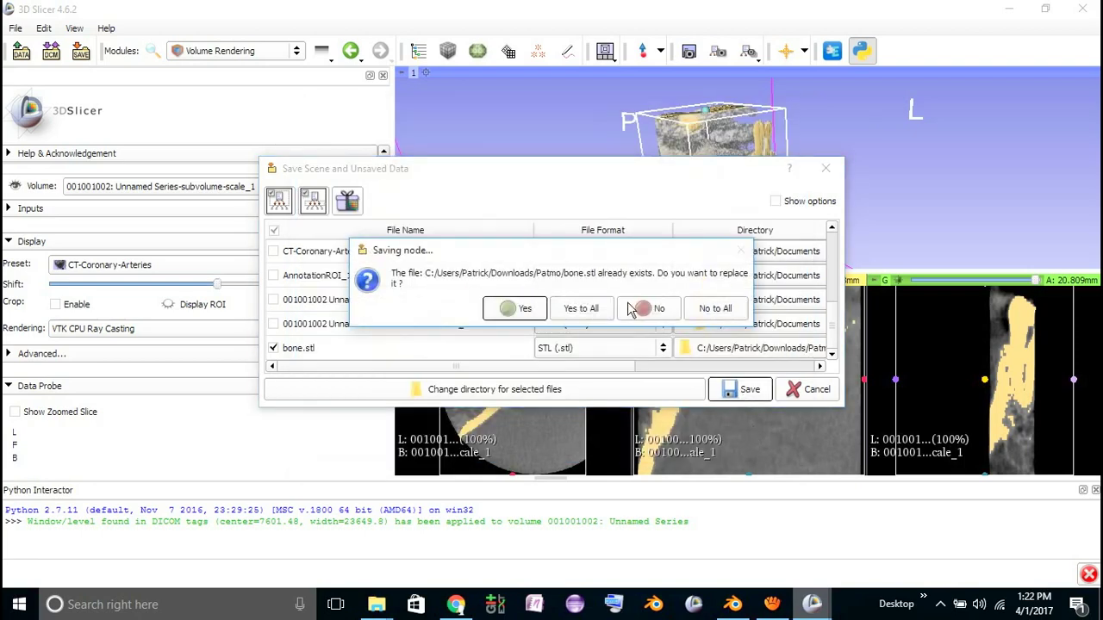
pyautogui.click(521, 311)
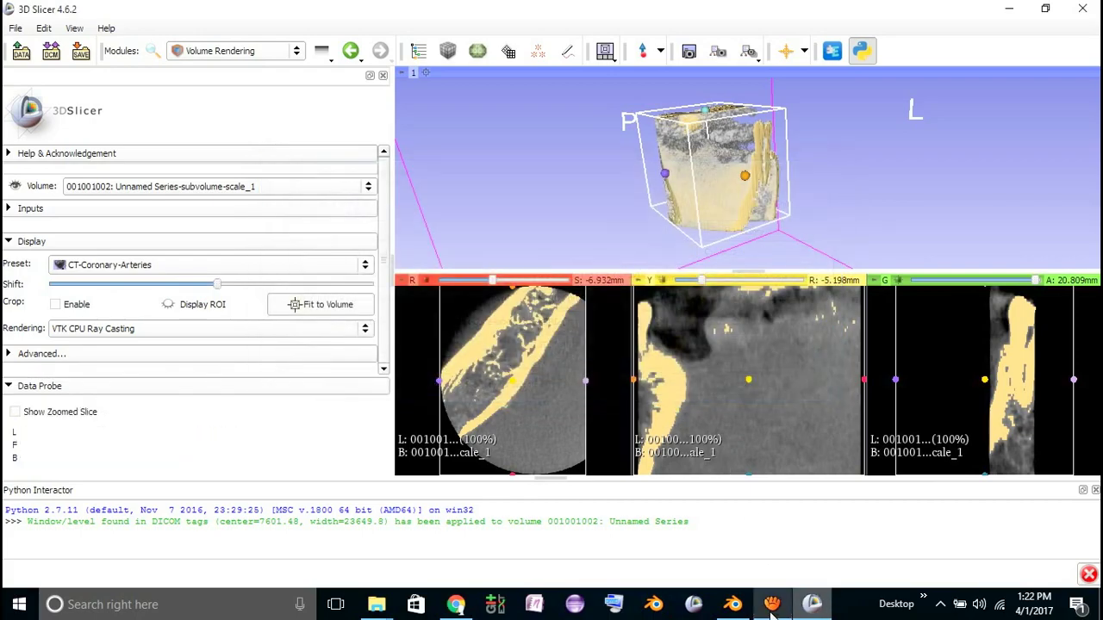
# Switch to Blender and delete the old bone object OS from the scene
pyautogui.click(733, 605)
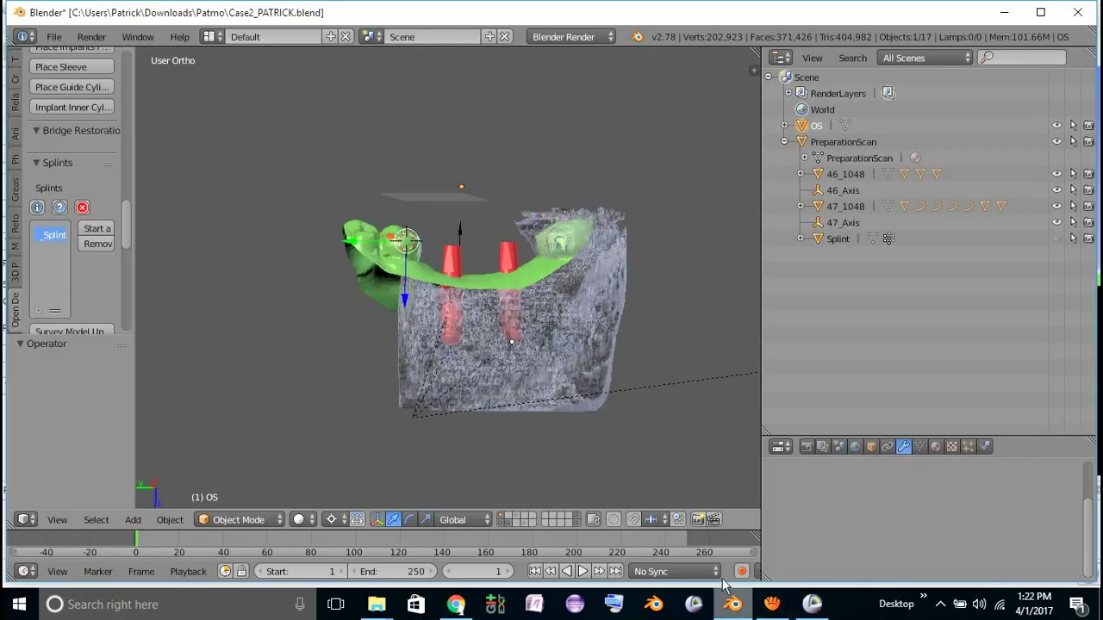
pyautogui.press('x')
pyautogui.click(556, 327)
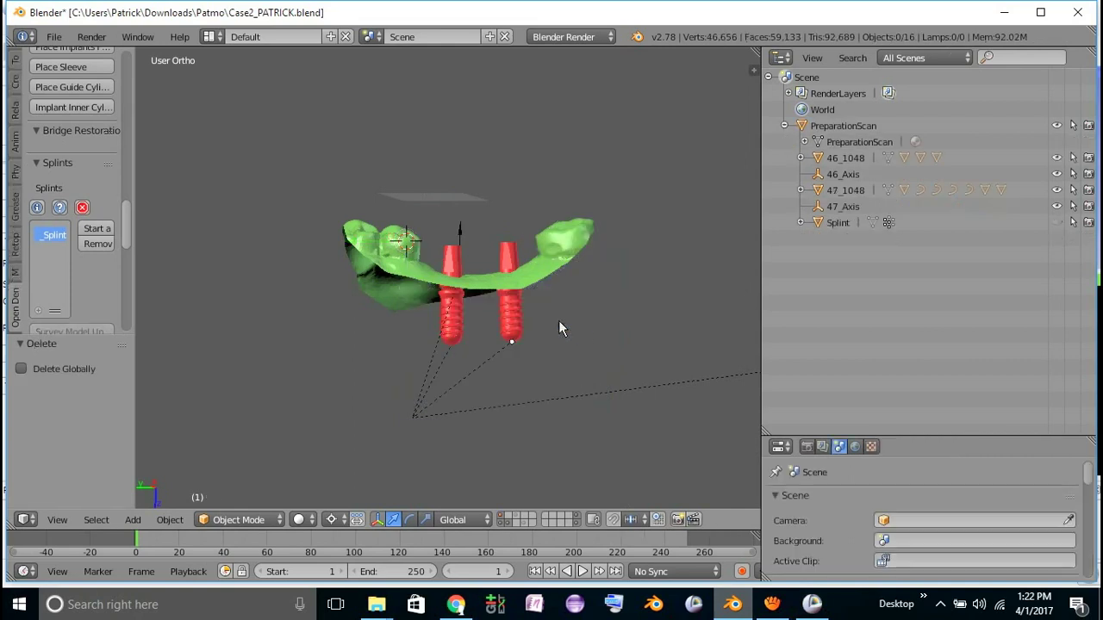
# Import bone.stl from the Downloads/Patmo folder into the scene
pyautogui.moveTo(394, 323); pyautogui.dragTo(480, 334, button='middle')
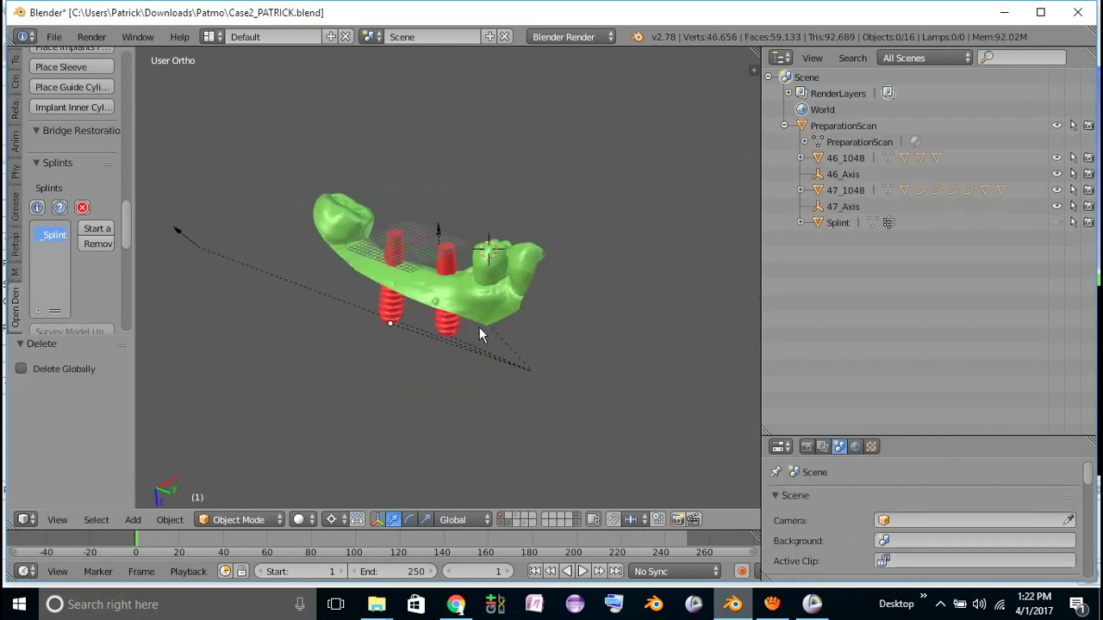
pyautogui.press('space')
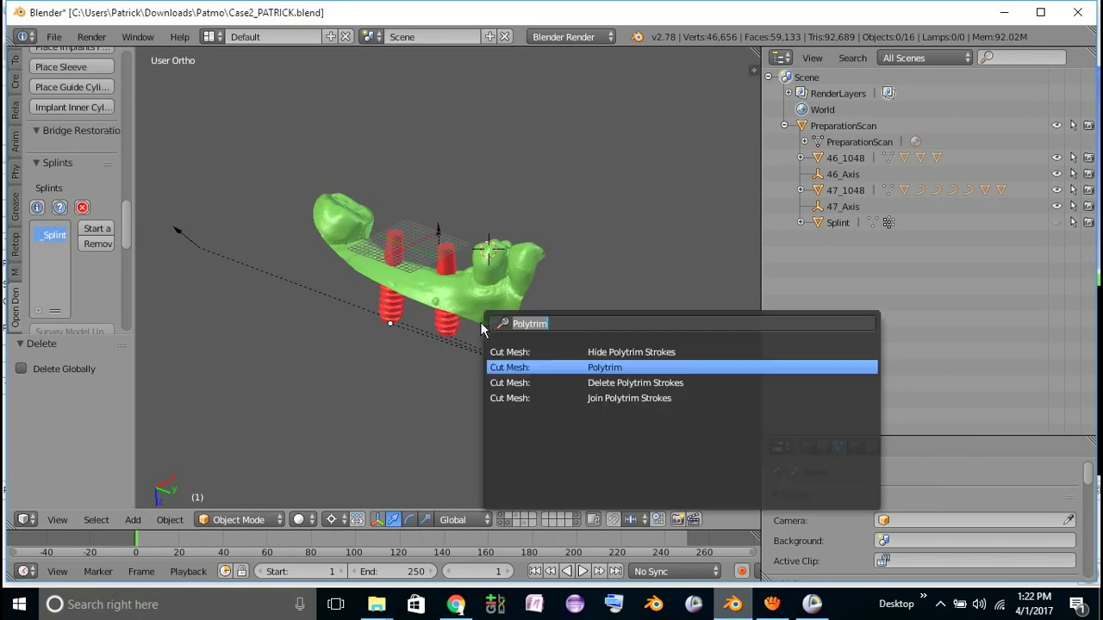
pyautogui.write('import st')
pyautogui.press('Return')
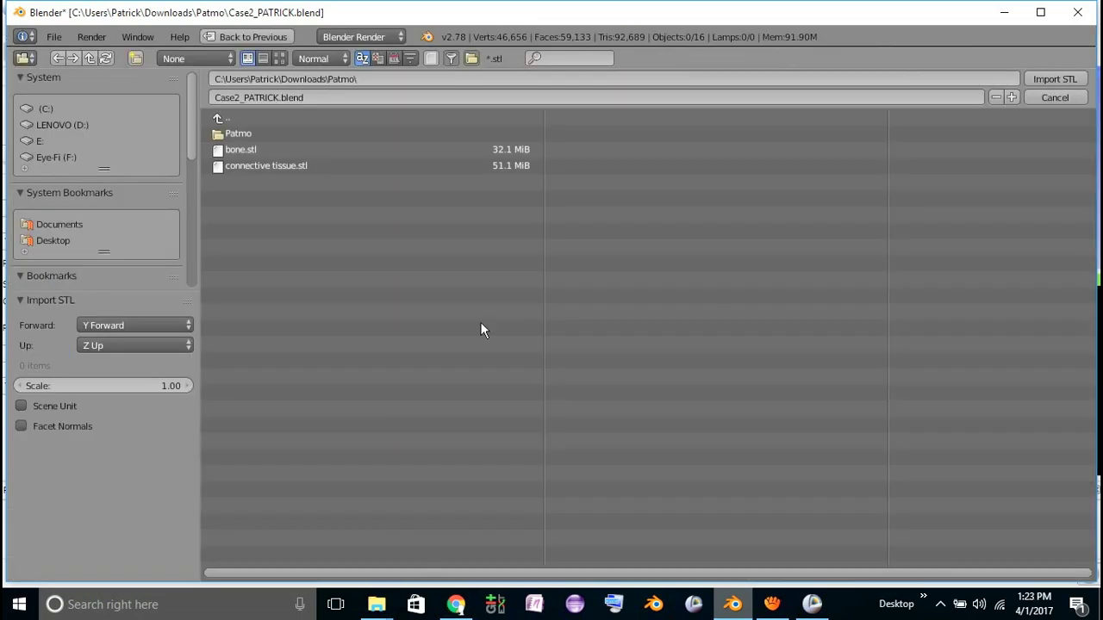
pyautogui.click(240, 153)
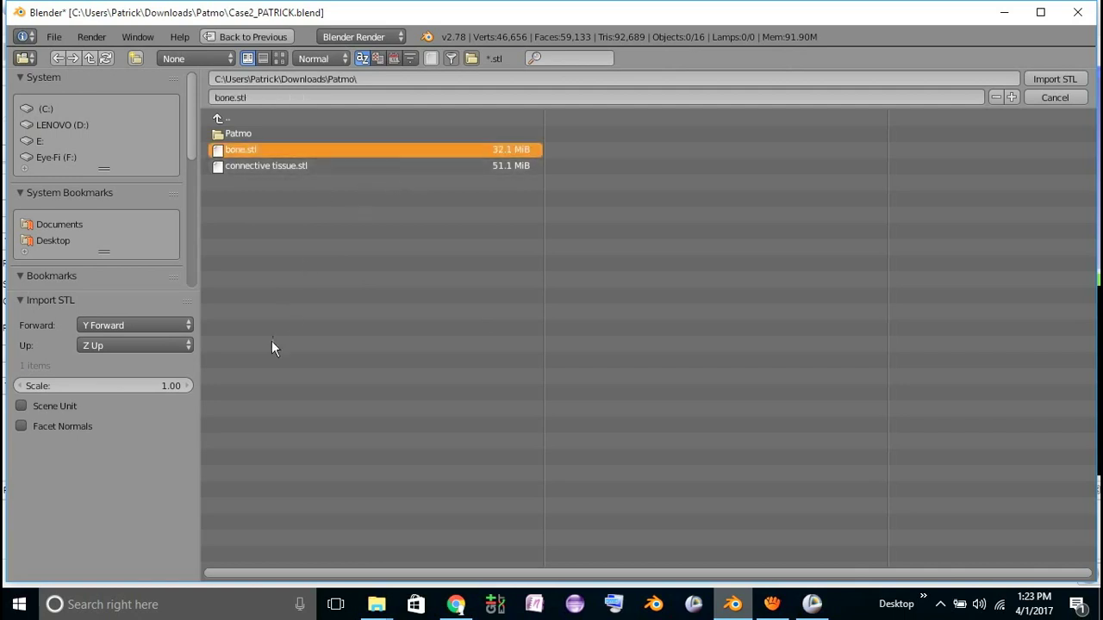
pyautogui.click(1037, 77)
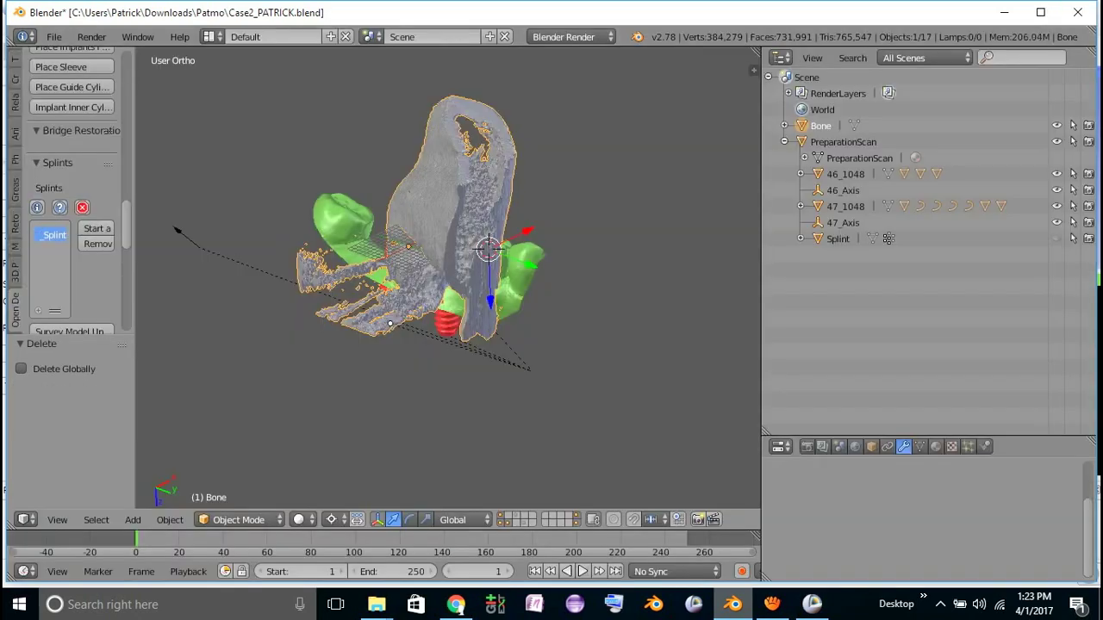
# Show the ICP Object Alignment tools and select the bone as base object and PreparationScan as align object
pyautogui.moveTo(410, 289); pyautogui.dragTo(392, 372, button='middle')
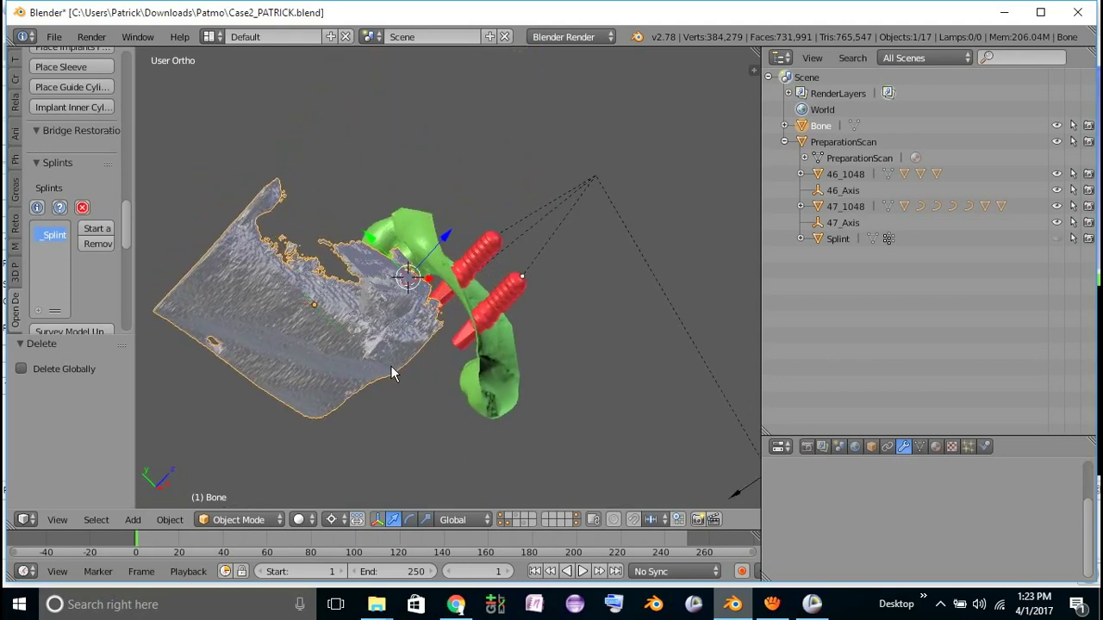
pyautogui.moveTo(337, 327); pyautogui.dragTo(522, 453, button='middle')
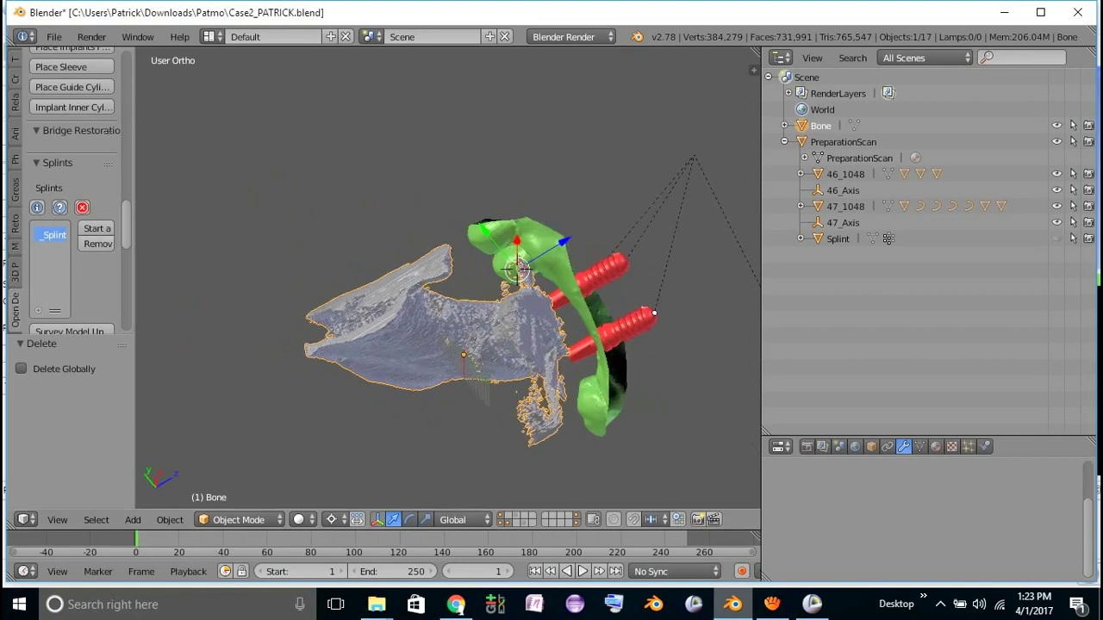
pyautogui.click(15, 248)
pyautogui.moveTo(133, 255); pyautogui.dragTo(521, 314)
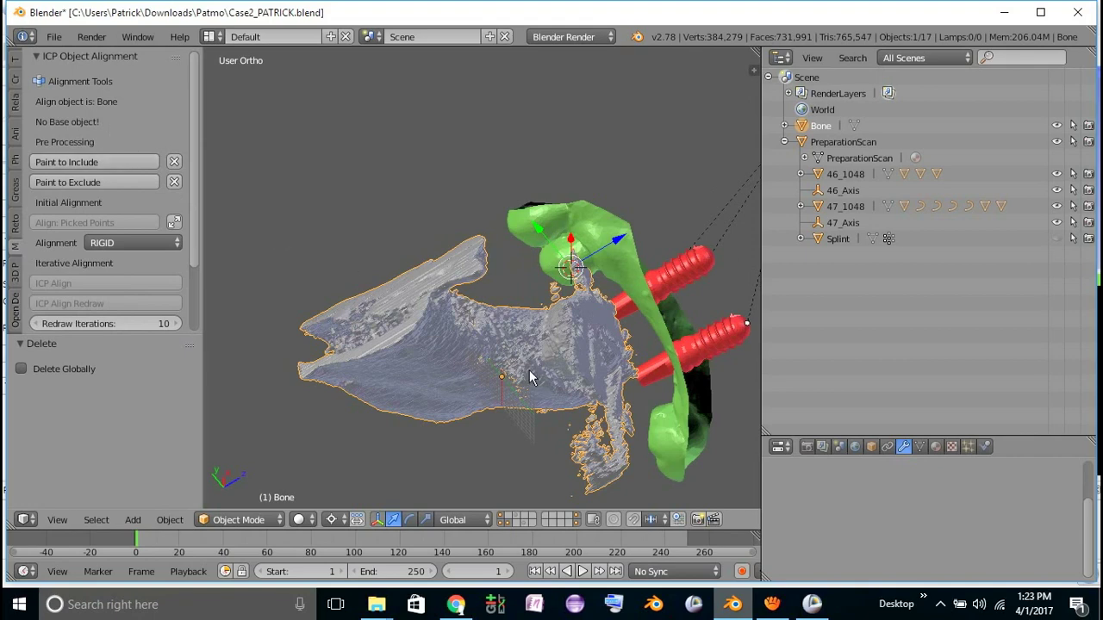
pyautogui.keyDown('shift'); pyautogui.rightClick(586, 235); pyautogui.keyUp('shift')
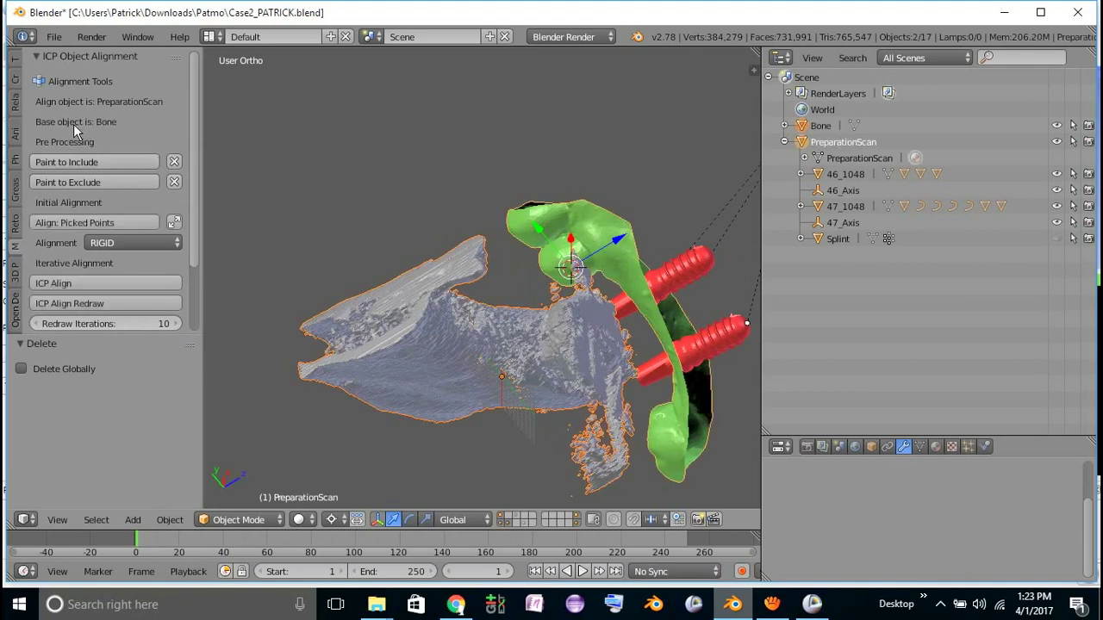
pyautogui.rightClick(615, 255)
pyautogui.press('r')
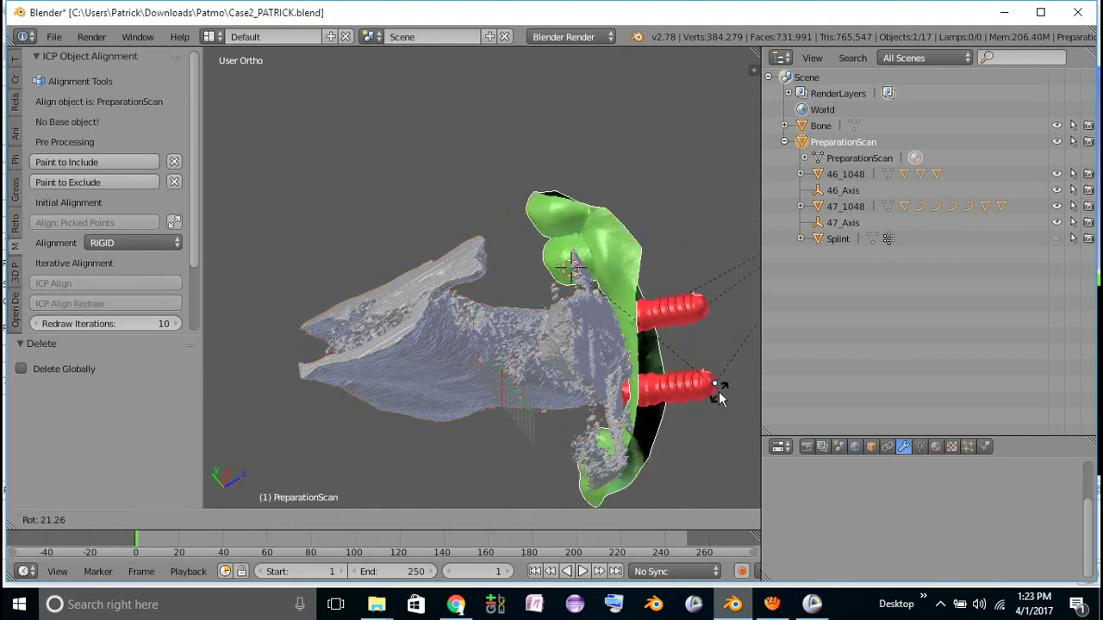
pyautogui.click(697, 318)
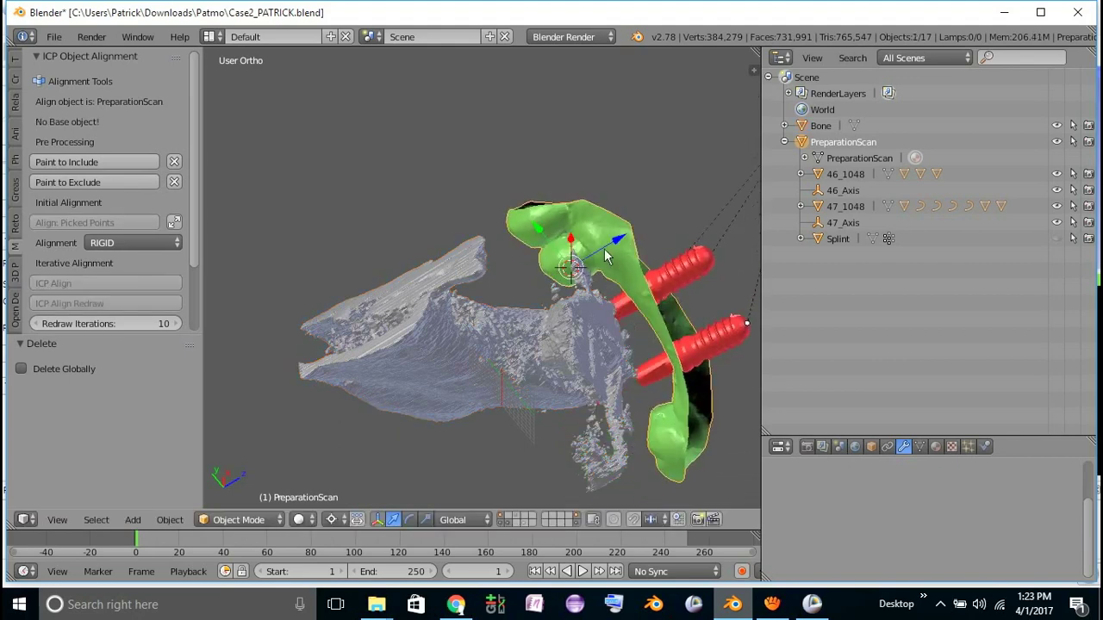
# Reselect the bone as base and PreparationScan as align object, and start a RIGID alignment by picked points
pyautogui.rightClick(483, 346)
pyautogui.moveTo(483, 346); pyautogui.dragTo(465, 270, button='middle')
pyautogui.press('KP_1')
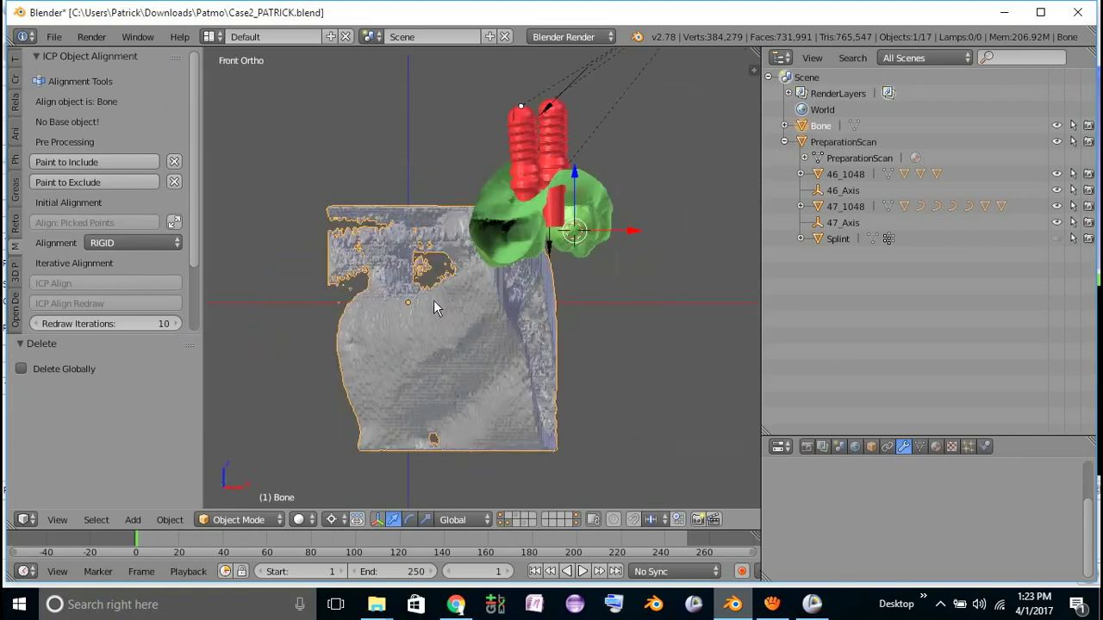
pyautogui.moveTo(433, 308); pyautogui.dragTo(616, 242, button='middle')
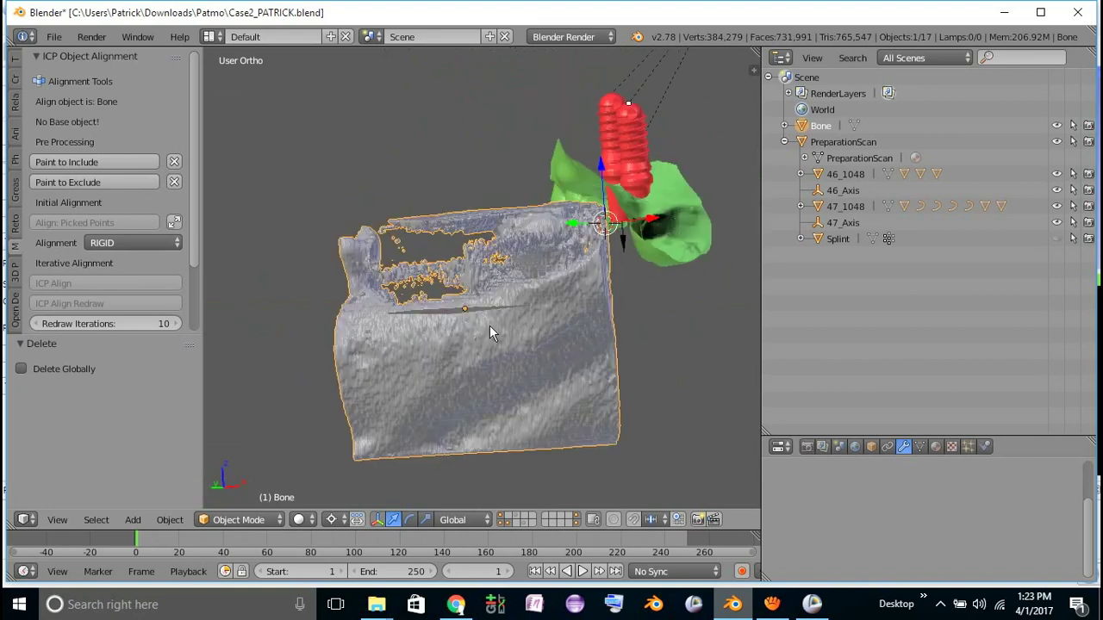
pyautogui.moveTo(489, 333); pyautogui.dragTo(523, 334, button='middle')
pyautogui.keyDown('shift'); pyautogui.rightClick(701, 202); pyautogui.keyUp('shift')
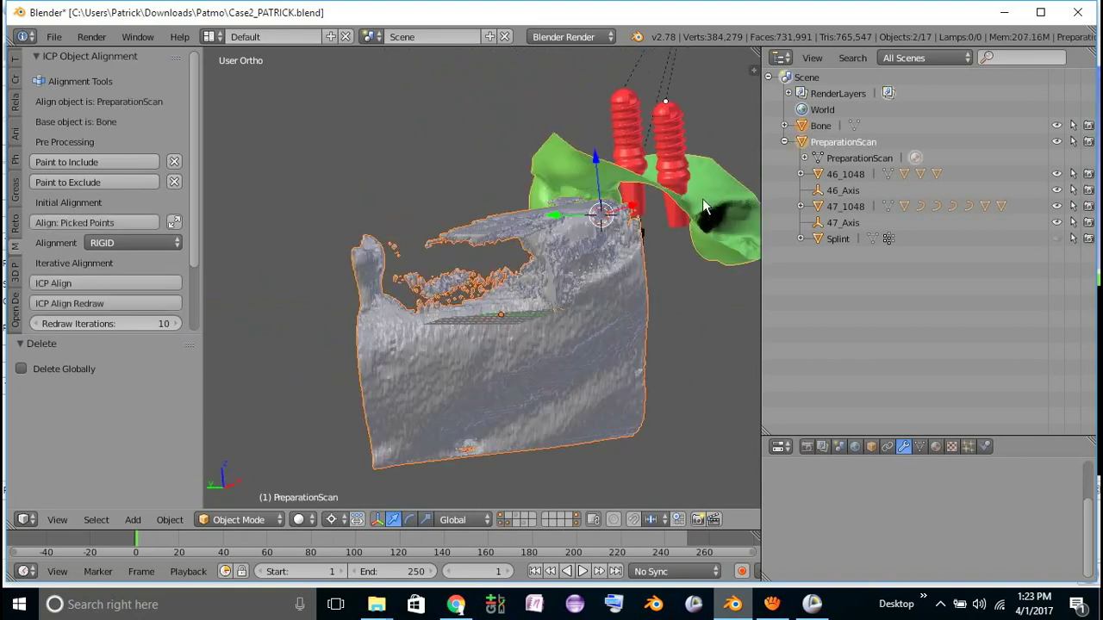
pyautogui.rightClick(581, 335)
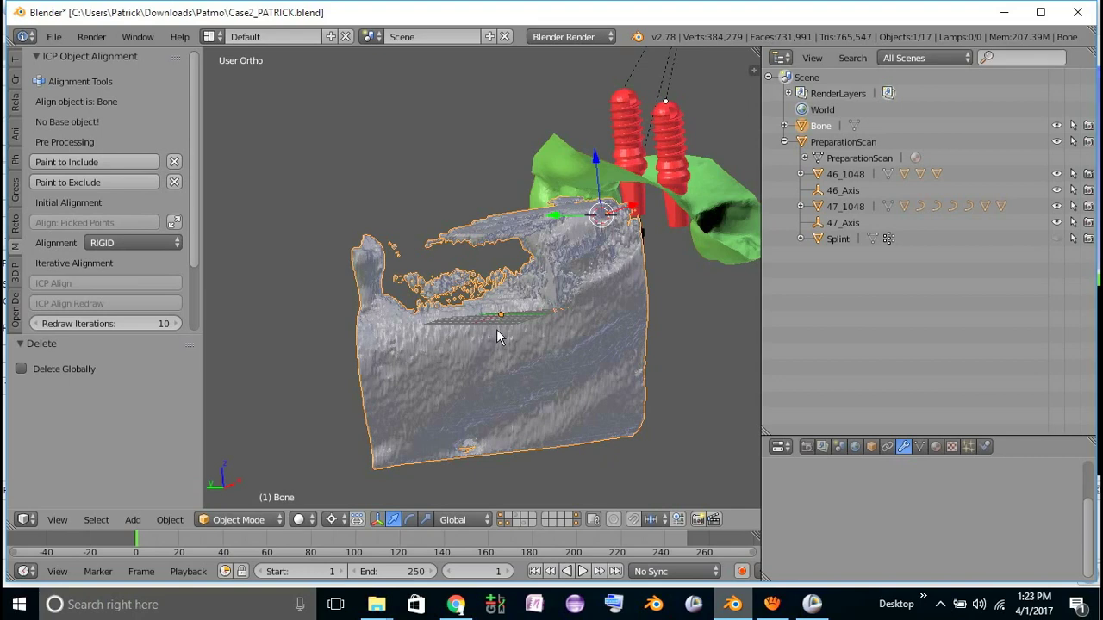
pyautogui.keyDown('shift'); pyautogui.rightClick(704, 199); pyautogui.keyUp('shift')
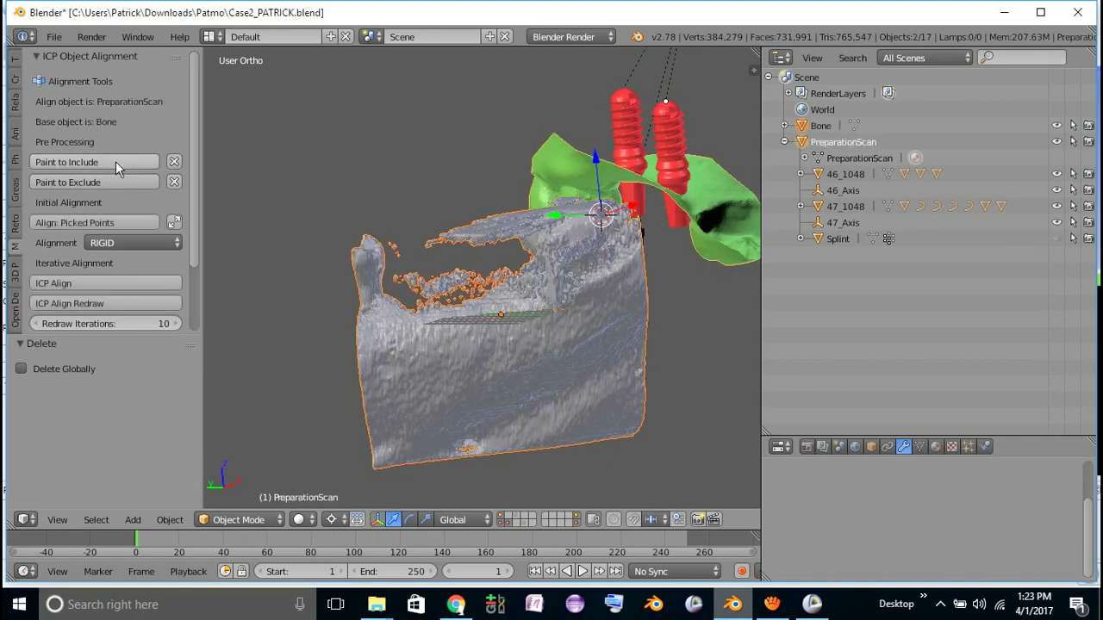
pyautogui.scroll(-1, 125, 179)
pyautogui.click(123, 190)
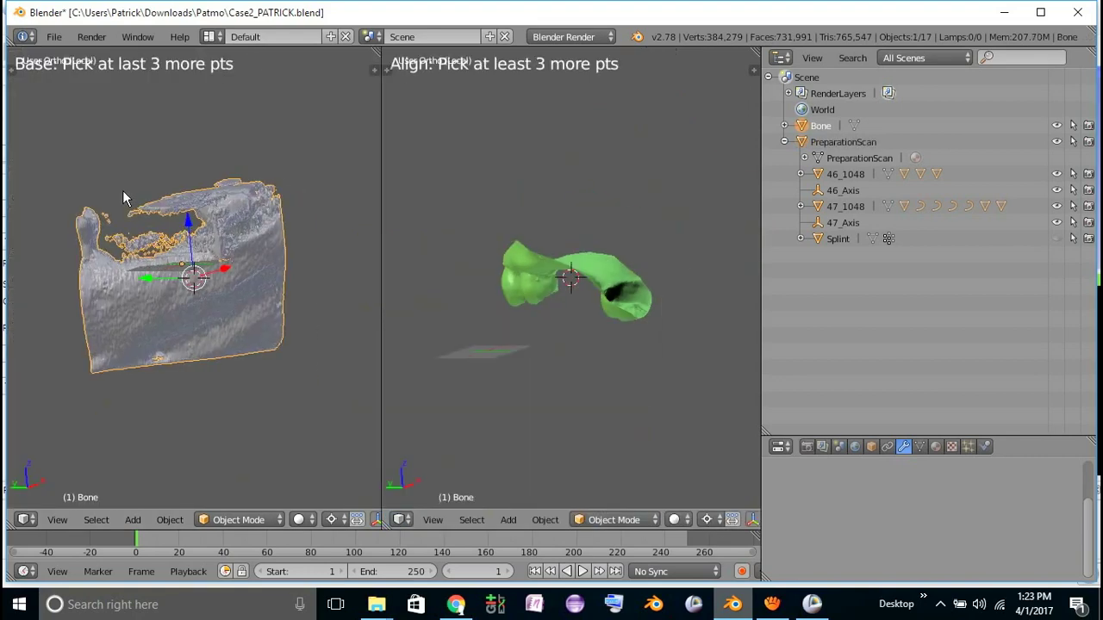
# Pick alignment points 0 and 1 on the edge of the first tooth of the green preparation scan
pyautogui.moveTo(595, 351); pyautogui.dragTo(632, 357, button='middle')
pyautogui.scroll(4, 579, 254)
pyautogui.scroll(3, 579, 254)
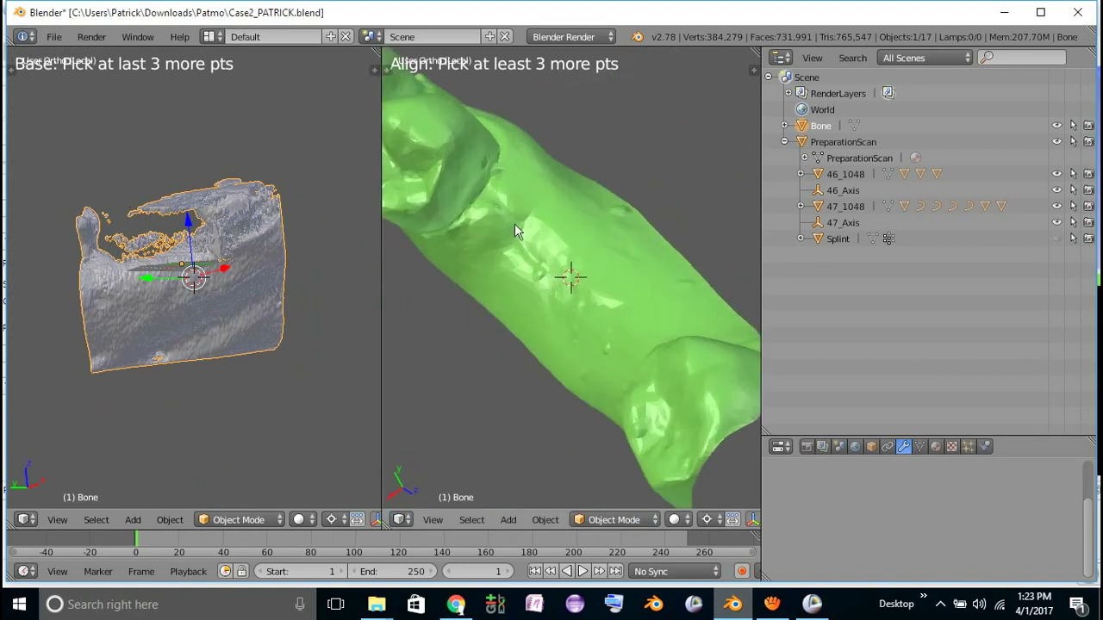
pyautogui.moveTo(514, 224); pyautogui.dragTo(533, 240, button='middle')
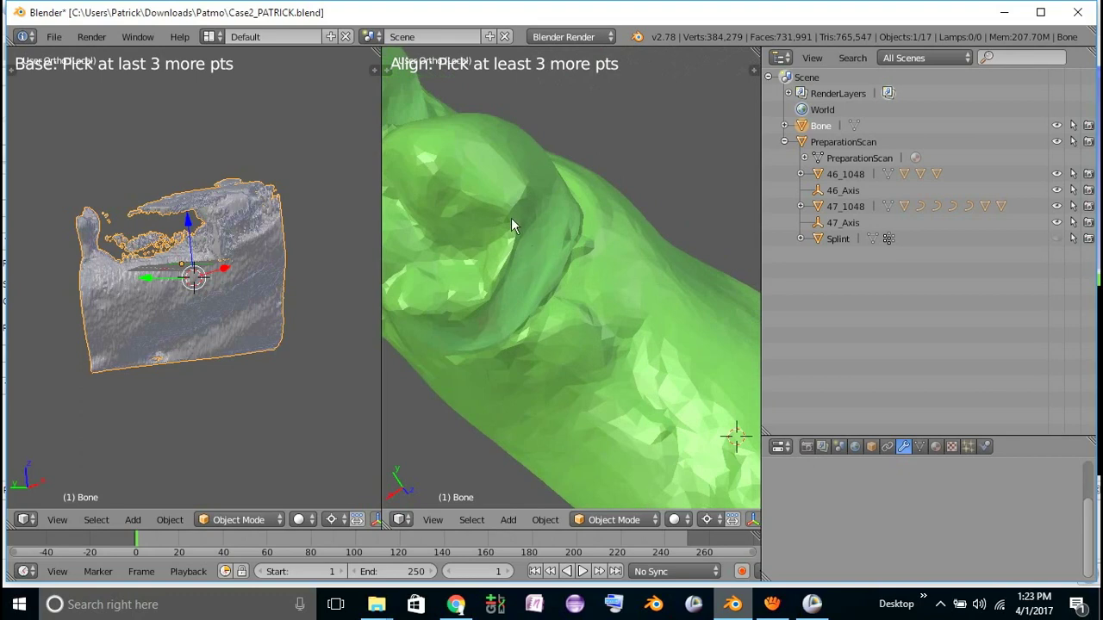
pyautogui.click(490, 298)
# Pick the matching points 0 and 1 on the crown of the same tooth on the bone model
pyautogui.moveTo(203, 272); pyautogui.dragTo(200, 116, button='middle')
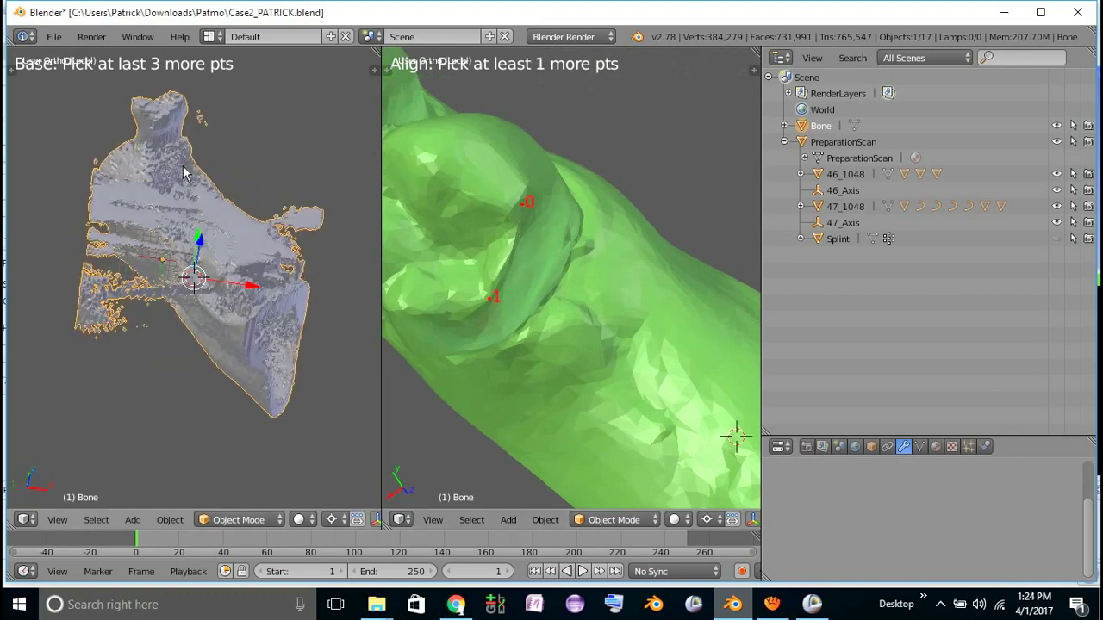
pyautogui.scroll(3, 187, 176)
pyautogui.moveTo(187, 176); pyautogui.dragTo(204, 332, button='middle')
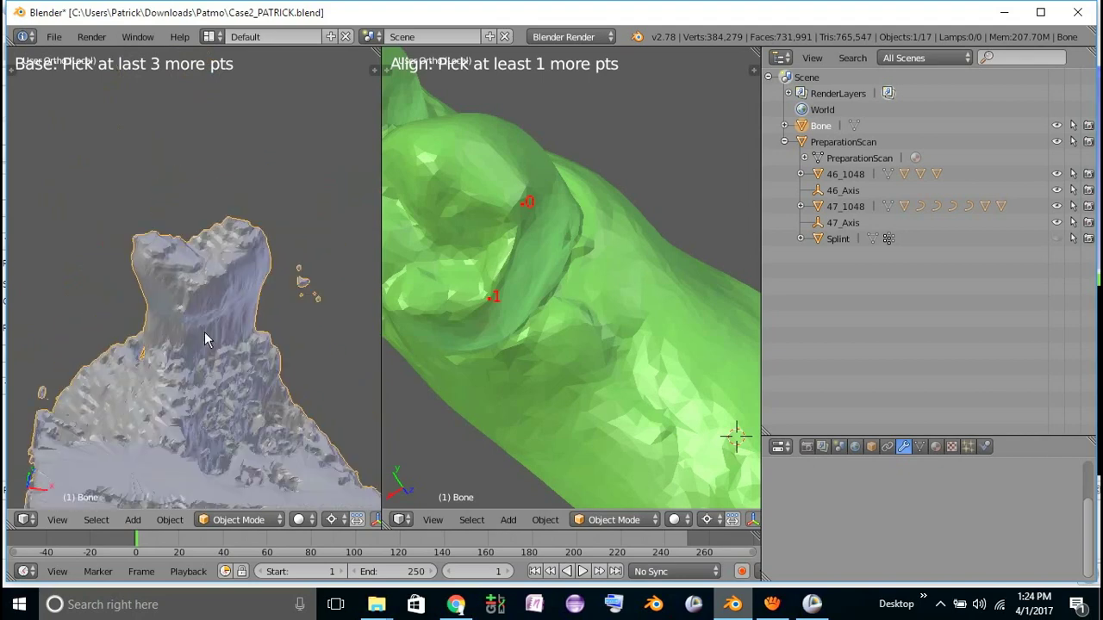
pyautogui.scroll(4, 202, 336)
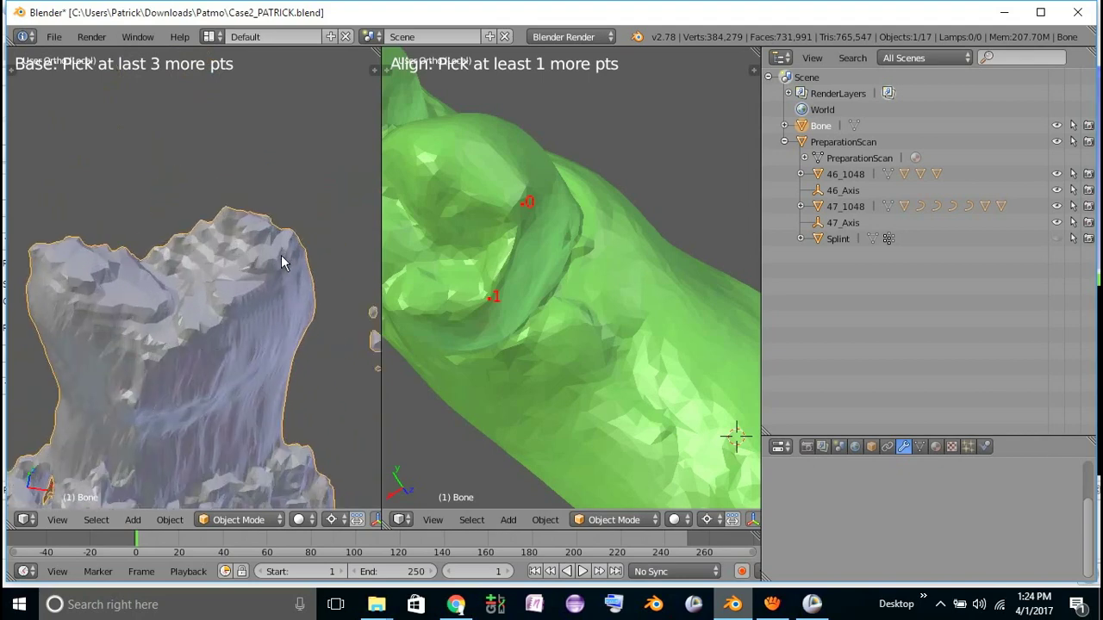
pyautogui.click(284, 255)
pyautogui.click(175, 352)
# Pick point 2 on the side of the first tooth, on both the bone model and the preparation scan
pyautogui.scroll(-5, 190, 352)
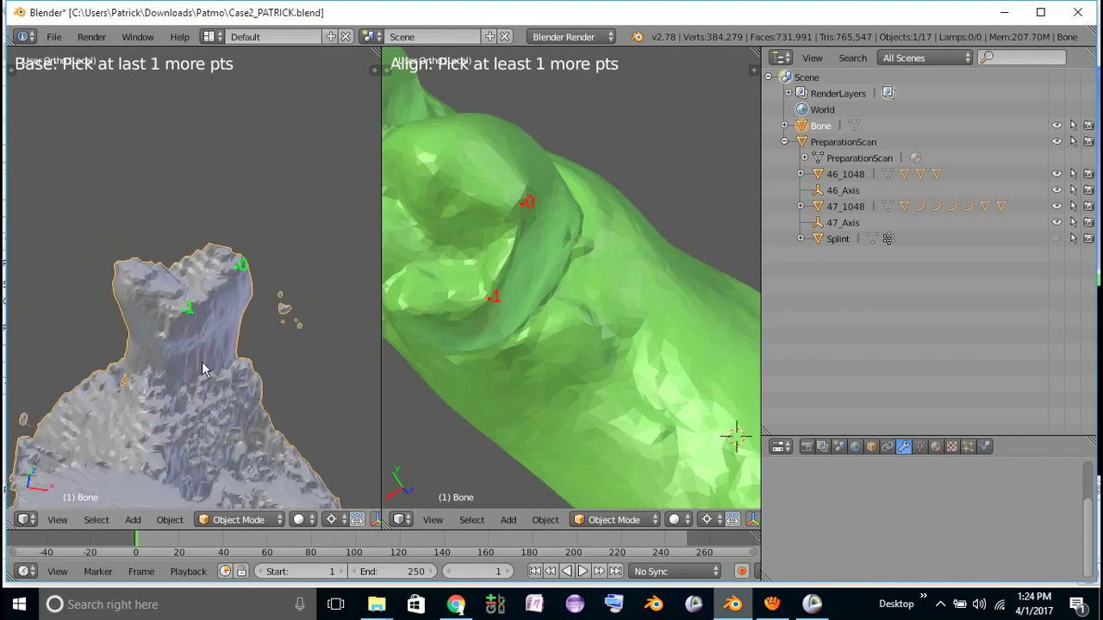
pyautogui.moveTo(217, 388); pyautogui.dragTo(224, 364, button='middle')
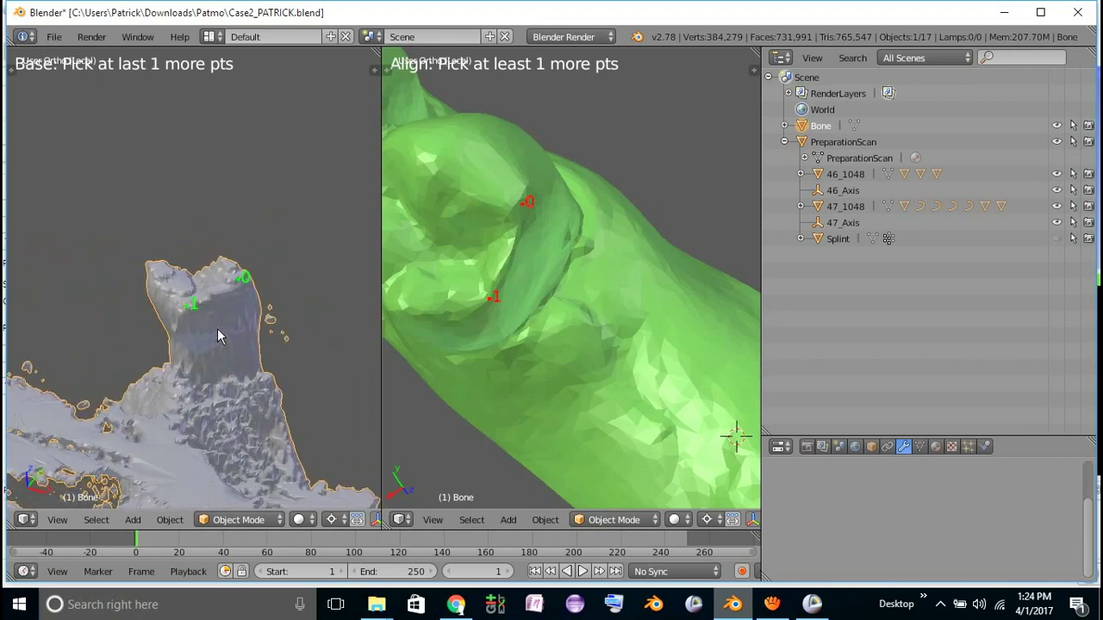
pyautogui.click(222, 329)
pyautogui.moveTo(530, 359); pyautogui.dragTo(494, 279, button='middle')
pyautogui.click(588, 280)
# Pick points 3 and 4 on the second tooth of the preparation scan, and the matching point 3 on the bone model
pyautogui.scroll(3, 503, 282)
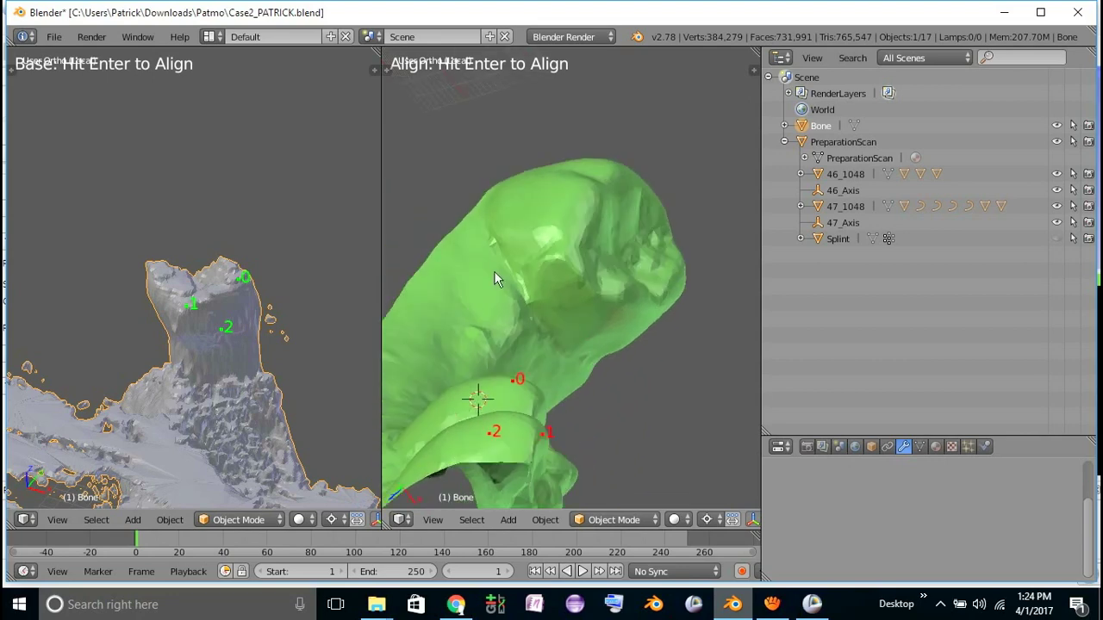
pyautogui.click(539, 234)
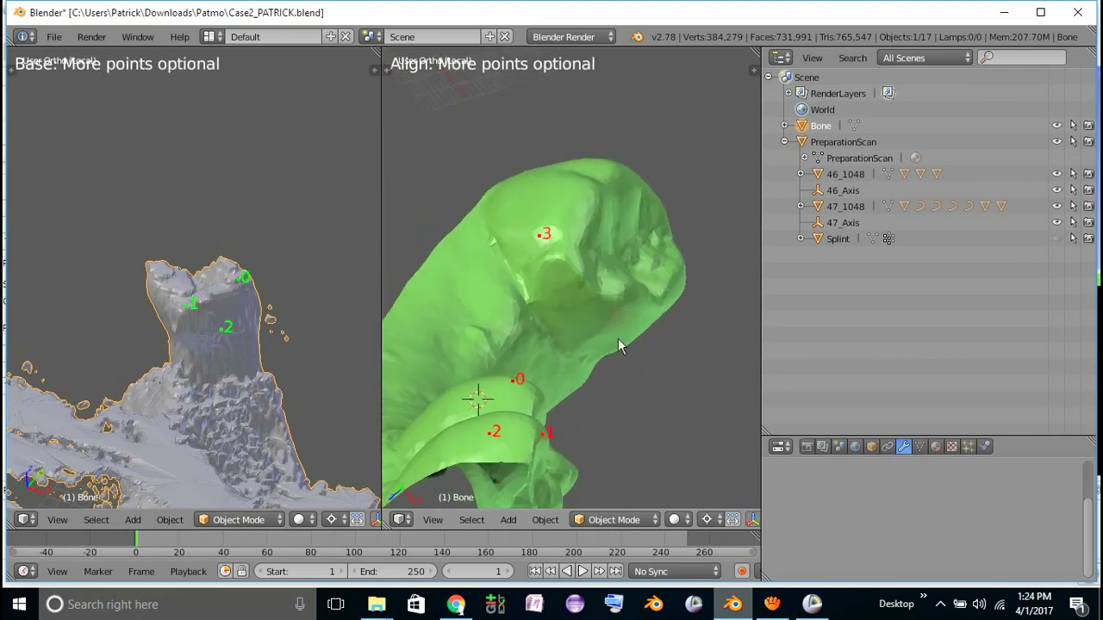
pyautogui.moveTo(380, 353); pyautogui.dragTo(157, 320, button='middle')
pyautogui.click(245, 302)
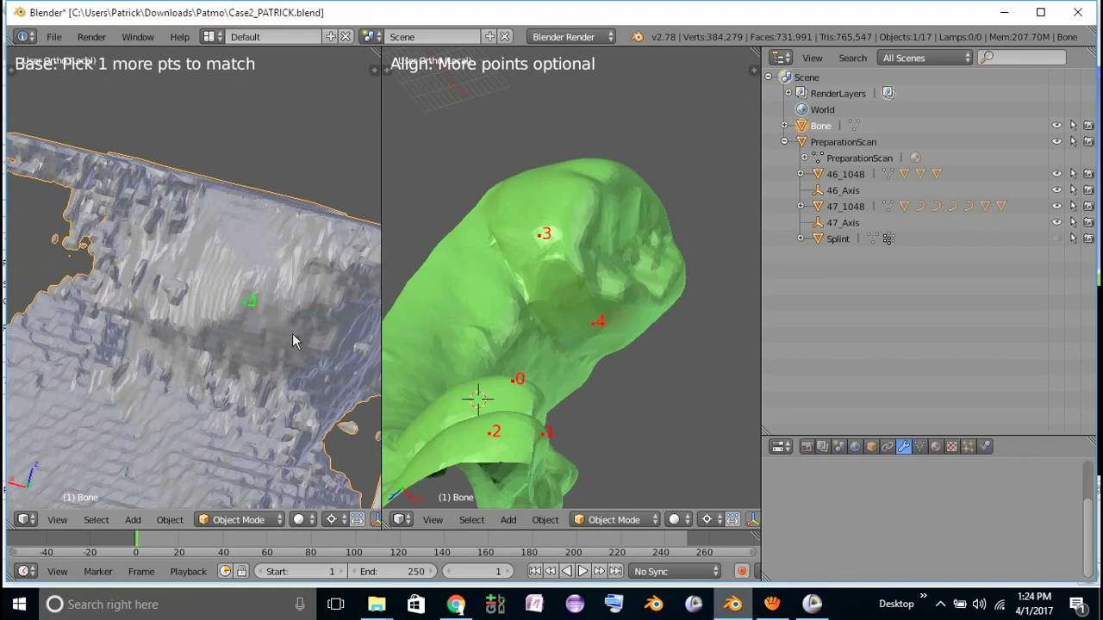
# Pick the matching point 4 on the other side of the tooth on the bone model and apply the alignment
pyautogui.moveTo(292, 334); pyautogui.dragTo(366, 257, button='middle')
pyautogui.scroll(-3, 226, 299)
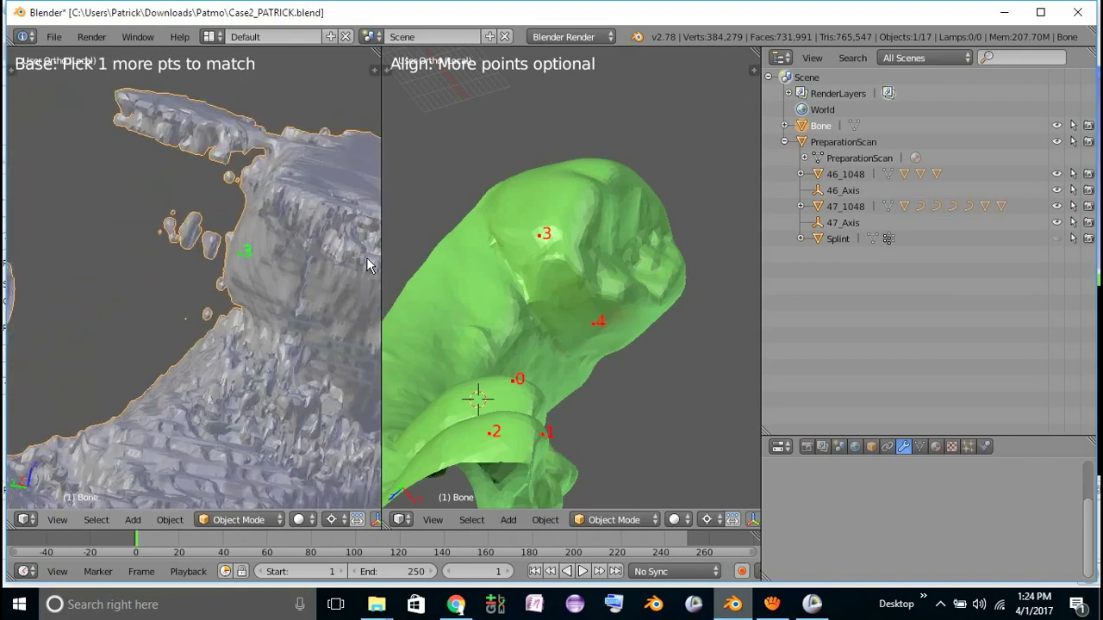
pyautogui.moveTo(373, 296)
pyautogui.keyDown('shift'); pyautogui.mouseDown(button='middle')
pyautogui.moveTo(294, 284)
pyautogui.moveTo(359, 289)
pyautogui.moveTo(376, 276)
pyautogui.mouseUp(button='middle'); pyautogui.keyUp('shift')
pyautogui.click(278, 300)
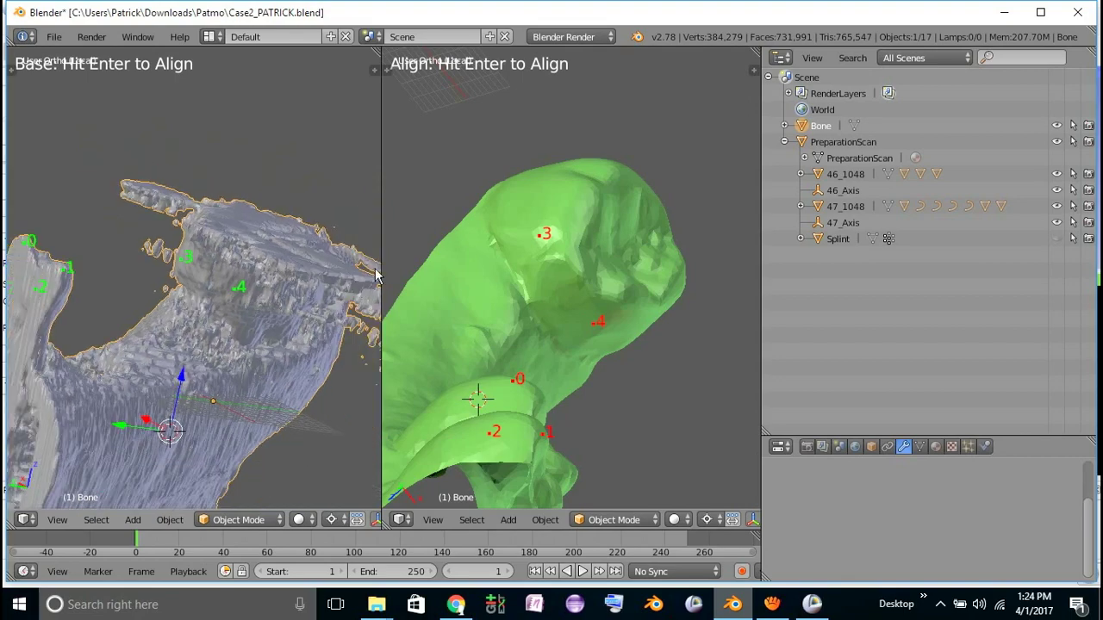
pyautogui.press('Return')
# Select only the preparation scan and clip the view to a thin horizontal slice through the teeth to compare its outline with the bone
pyautogui.moveTo(324, 317); pyautogui.dragTo(648, 349, button='middle')
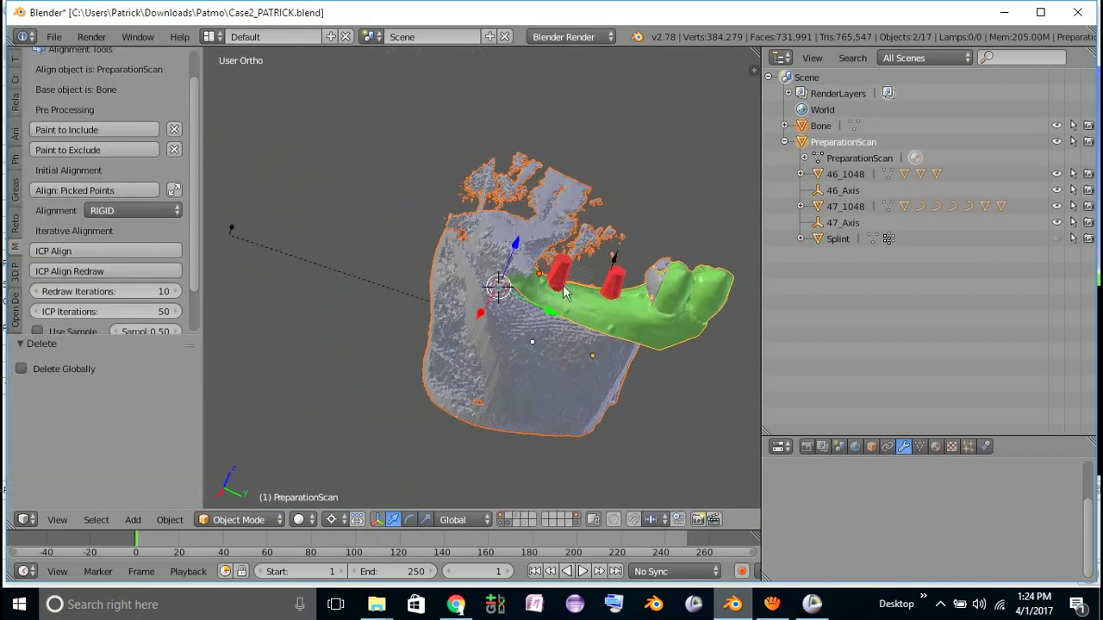
pyautogui.scroll(5, 564, 293)
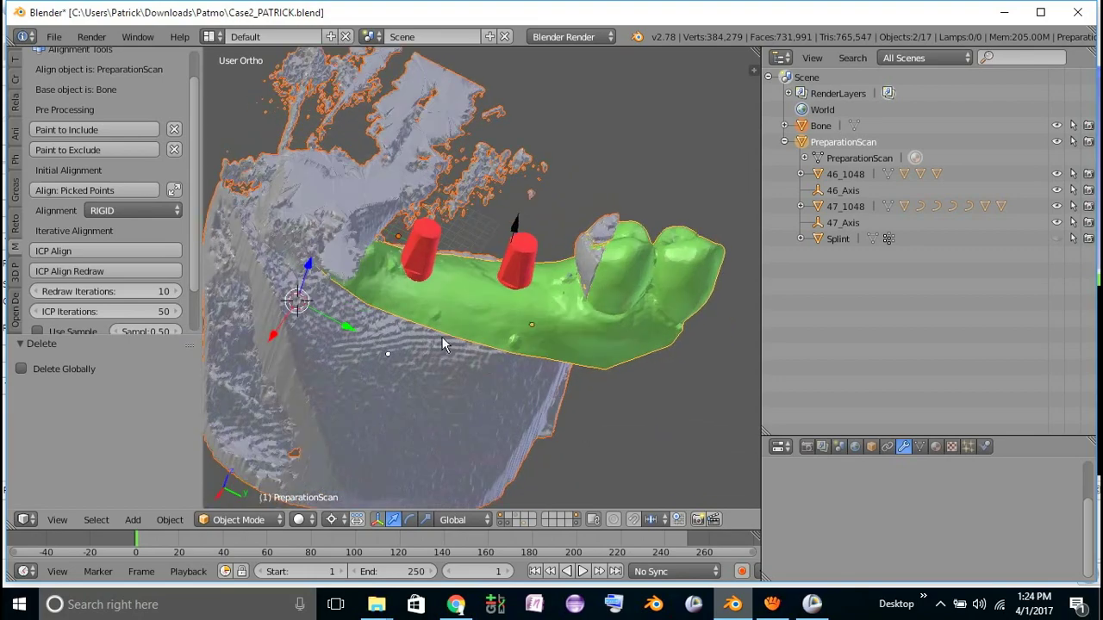
pyautogui.moveTo(442, 344); pyautogui.dragTo(480, 293, button='middle')
pyautogui.rightClick(512, 319)
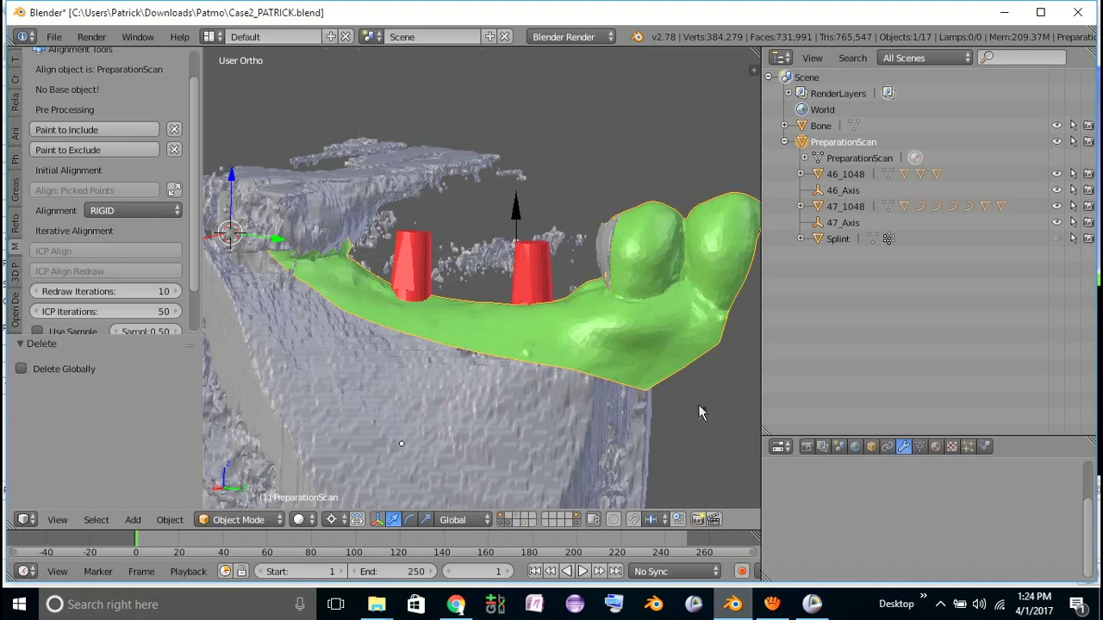
pyautogui.moveTo(698, 412); pyautogui.dragTo(698, 373, button='middle')
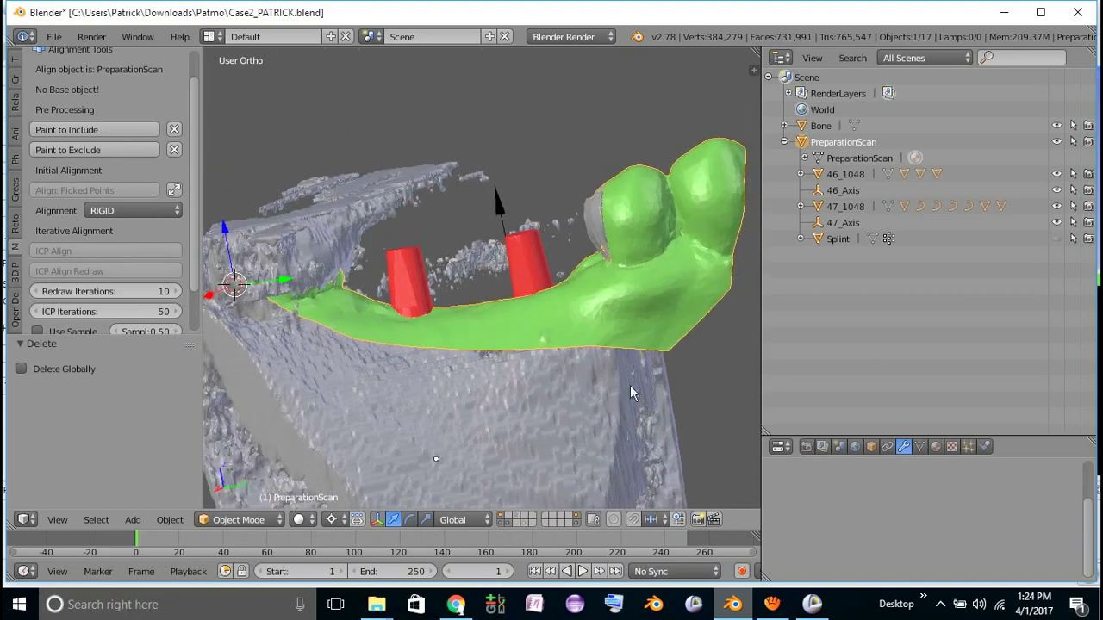
pyautogui.moveTo(630, 385); pyautogui.dragTo(716, 435, button='middle')
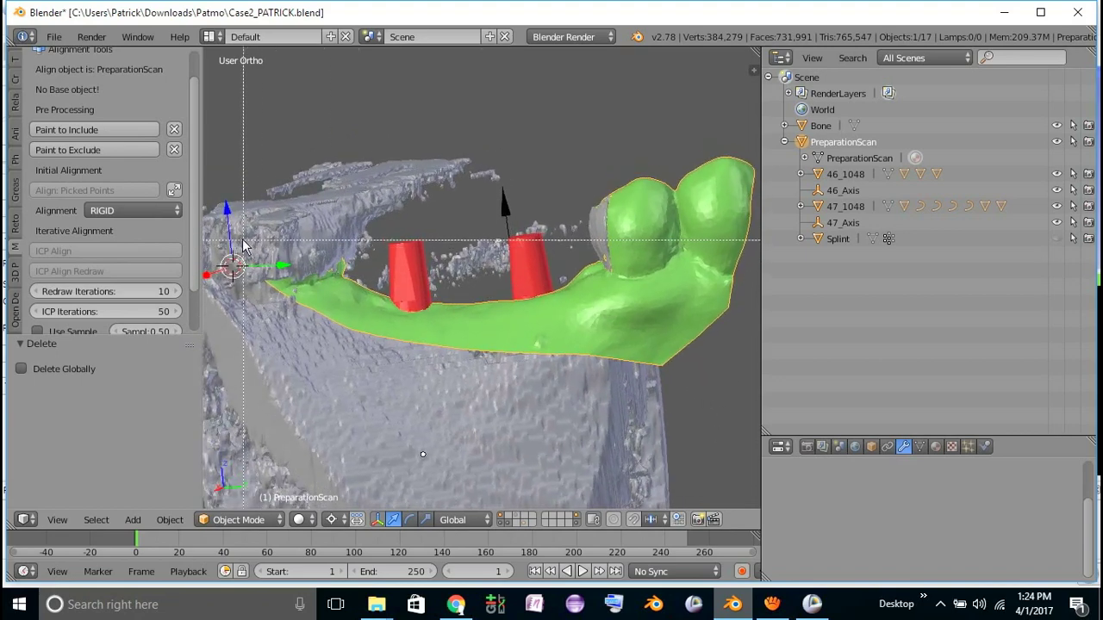
pyautogui.moveTo(226, 247); pyautogui.dragTo(722, 236)
pyautogui.moveTo(493, 201); pyautogui.dragTo(538, 391, button='middle')
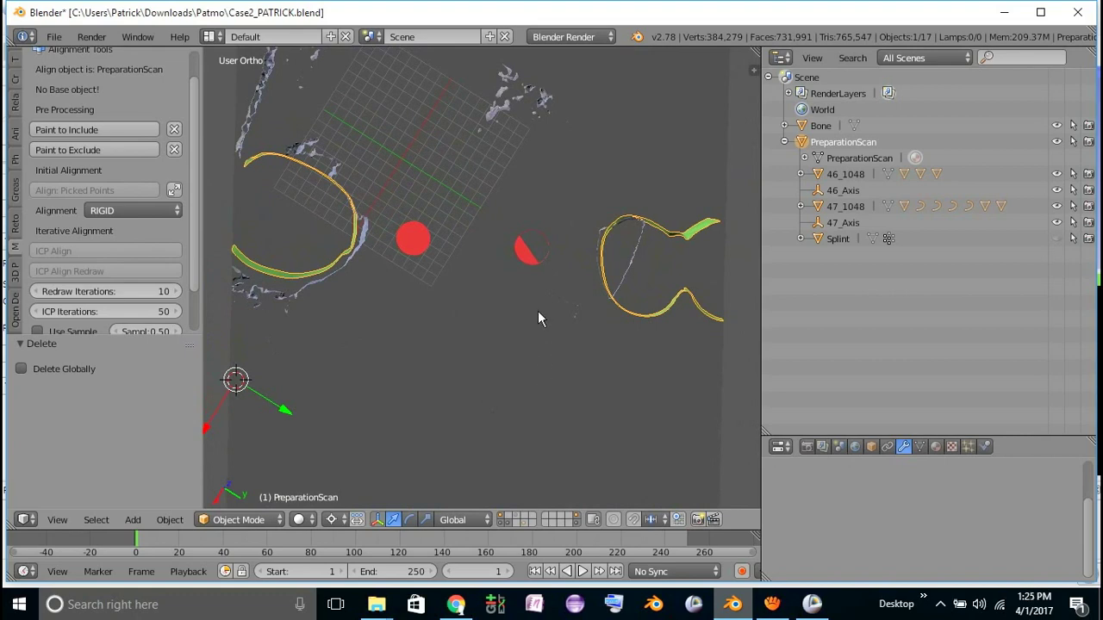
pyautogui.moveTo(538, 319); pyautogui.dragTo(421, 331, button='middle')
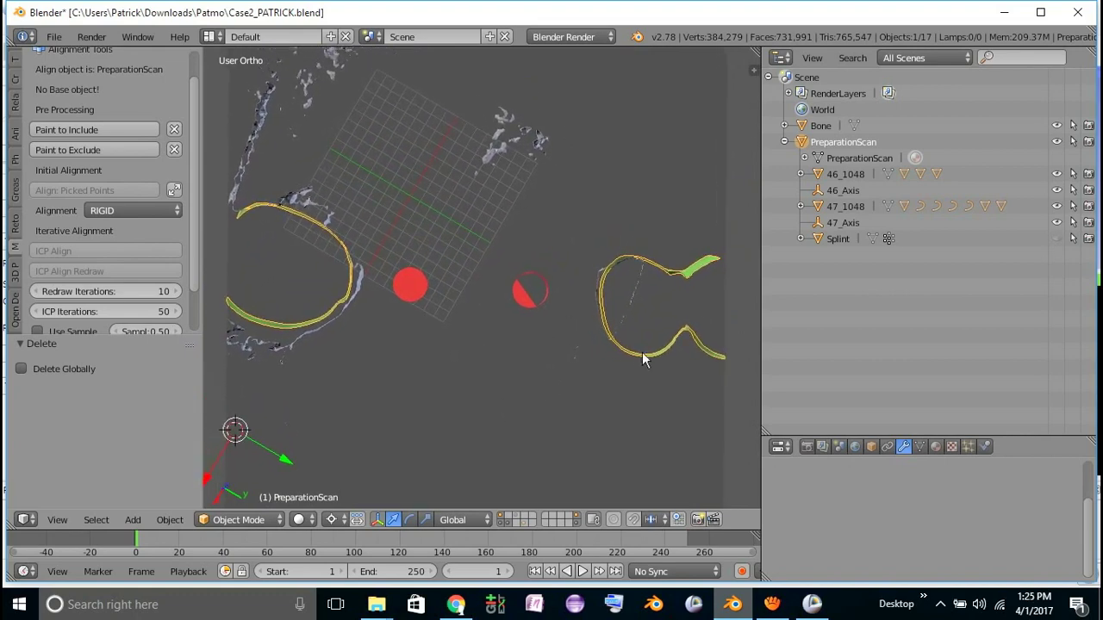
# Move the preparation scan by about X 0.110, Y -0.257, Z 0.016 to match the tooth outline of the bone
pyautogui.press('g')
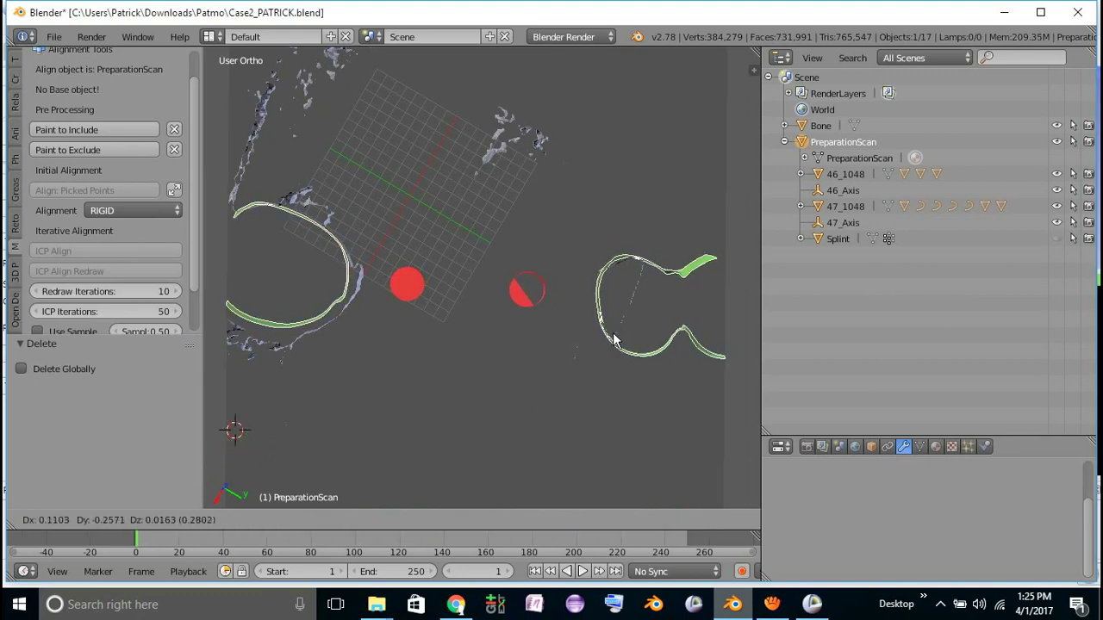
pyautogui.click(613, 333)
pyautogui.moveTo(419, 321)
pyautogui.keyDown('shift'); pyautogui.mouseDown(button='middle')
pyautogui.moveTo(445, 310)
pyautogui.moveTo(441, 319)
pyautogui.mouseUp(button='middle'); pyautogui.keyUp('shift')
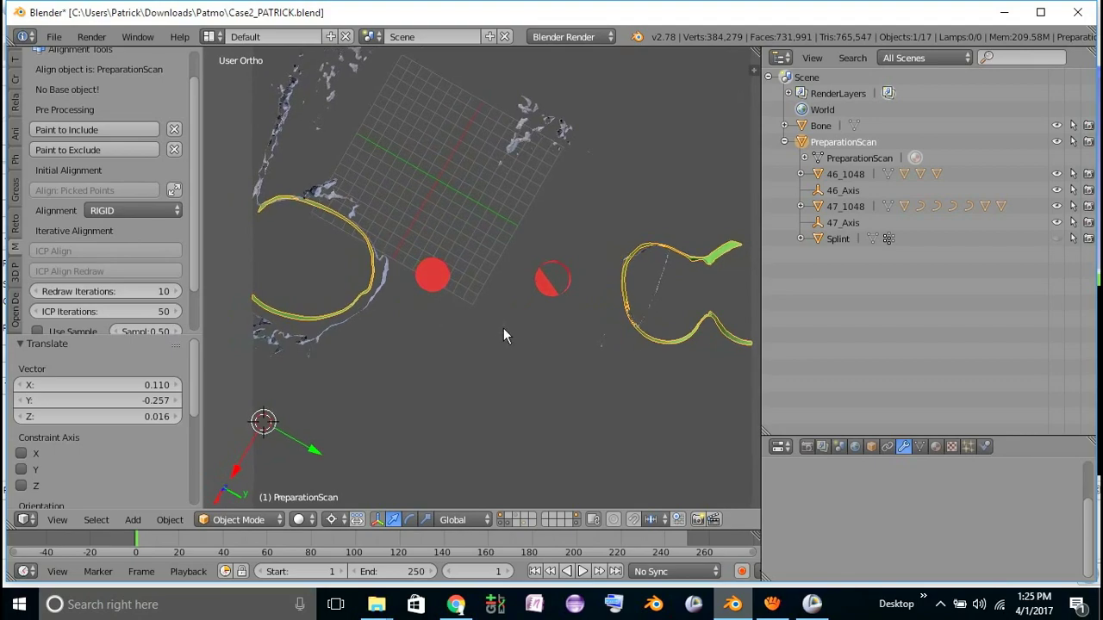
# Replace the horizontal slice with a vertical clipping slice through an implant, showing the scan above the bone ridge
pyautogui.moveTo(503, 328); pyautogui.dragTo(459, 225, button='middle')
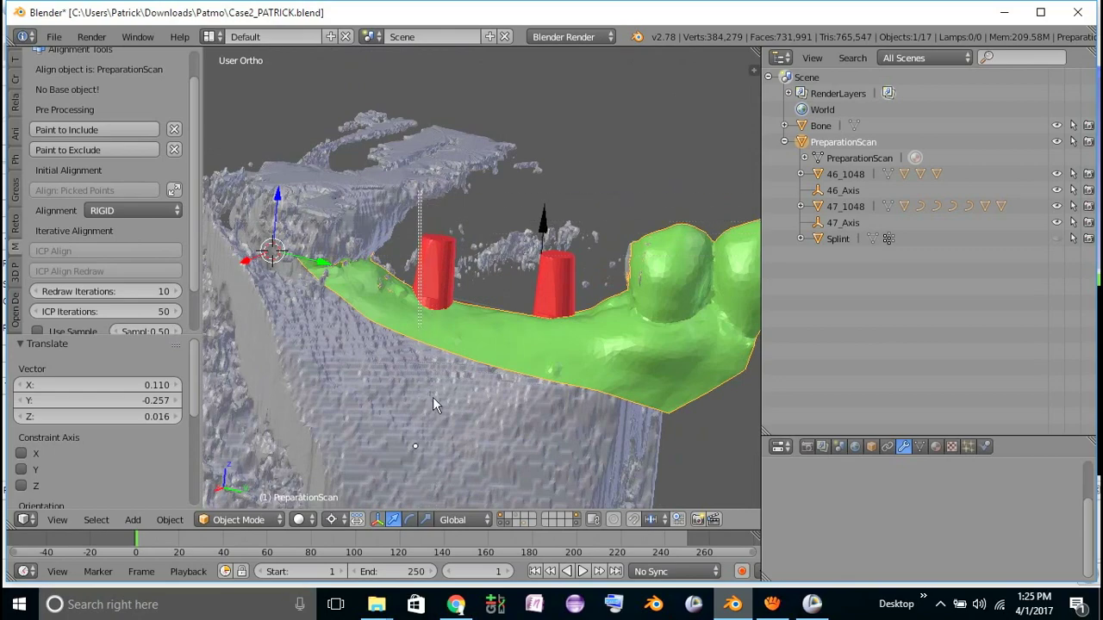
pyautogui.moveTo(435, 487); pyautogui.dragTo(560, 259, button='middle')
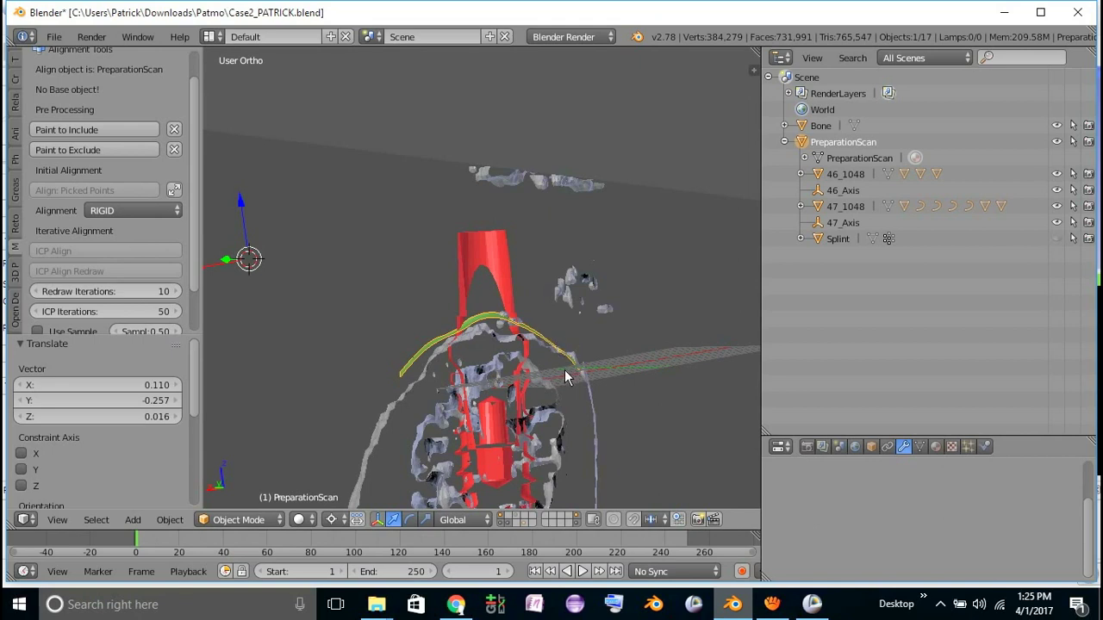
pyautogui.moveTo(535, 379); pyautogui.dragTo(465, 376, button='middle')
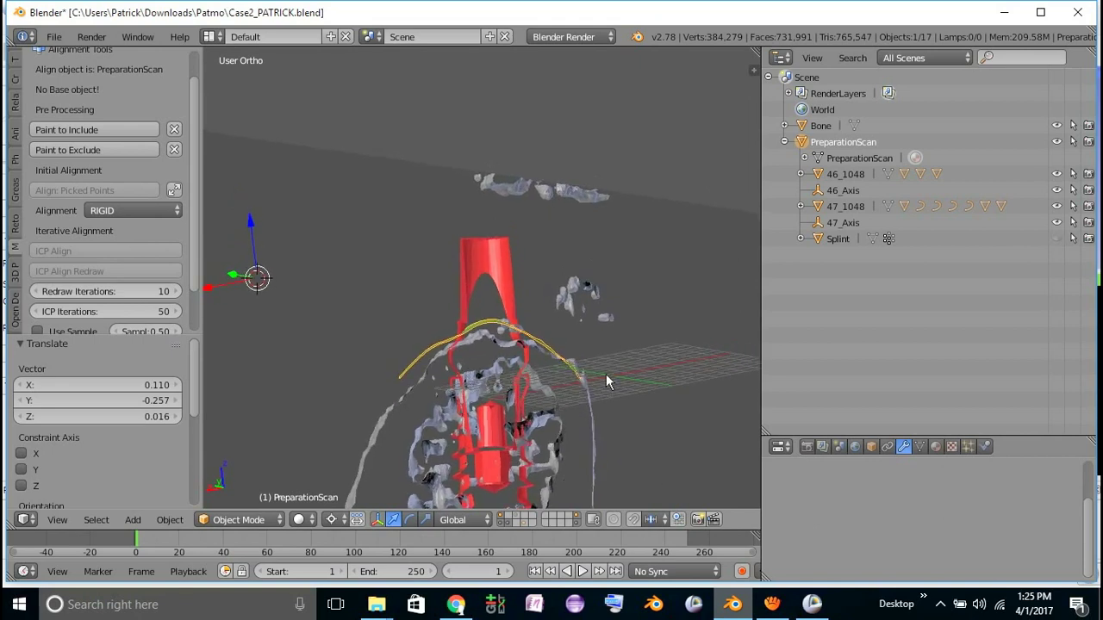
# Use the 3D cursor, placed on the scan's ridge, as pivot point and rotate the preparation scan by about -2.673°
pyautogui.press('r')
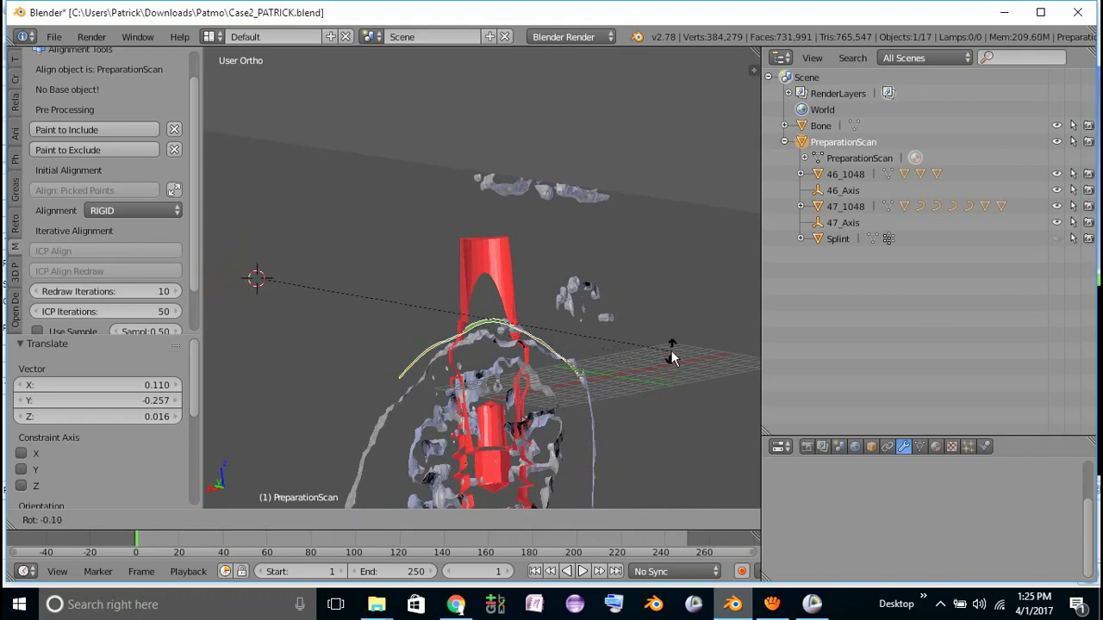
pyautogui.click(671, 353)
pyautogui.click(332, 519)
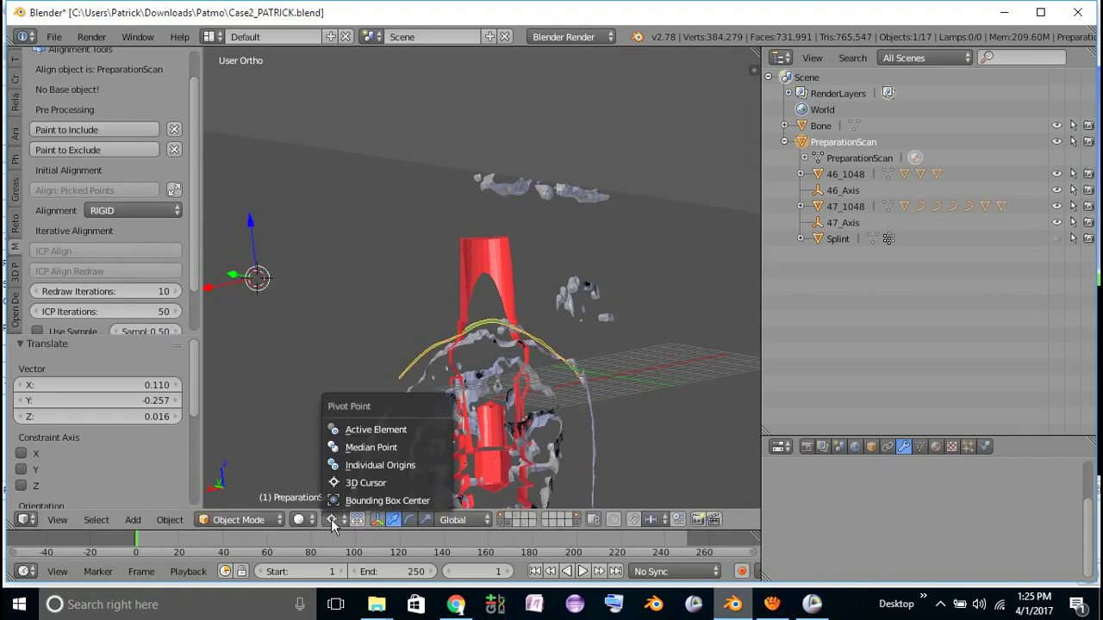
pyautogui.click(365, 482)
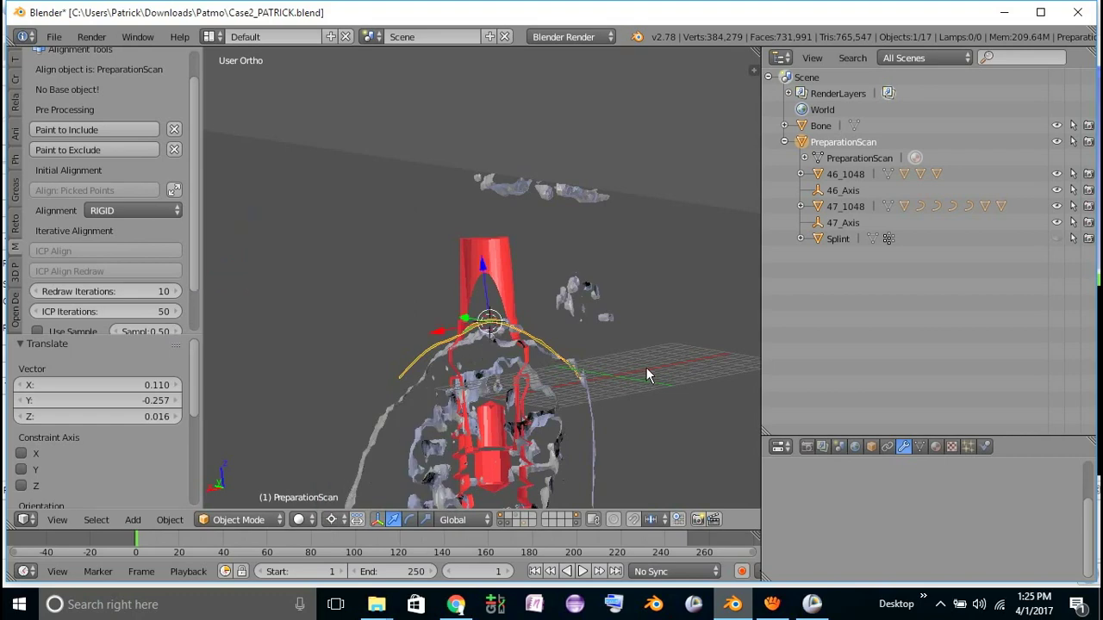
pyautogui.press('r')
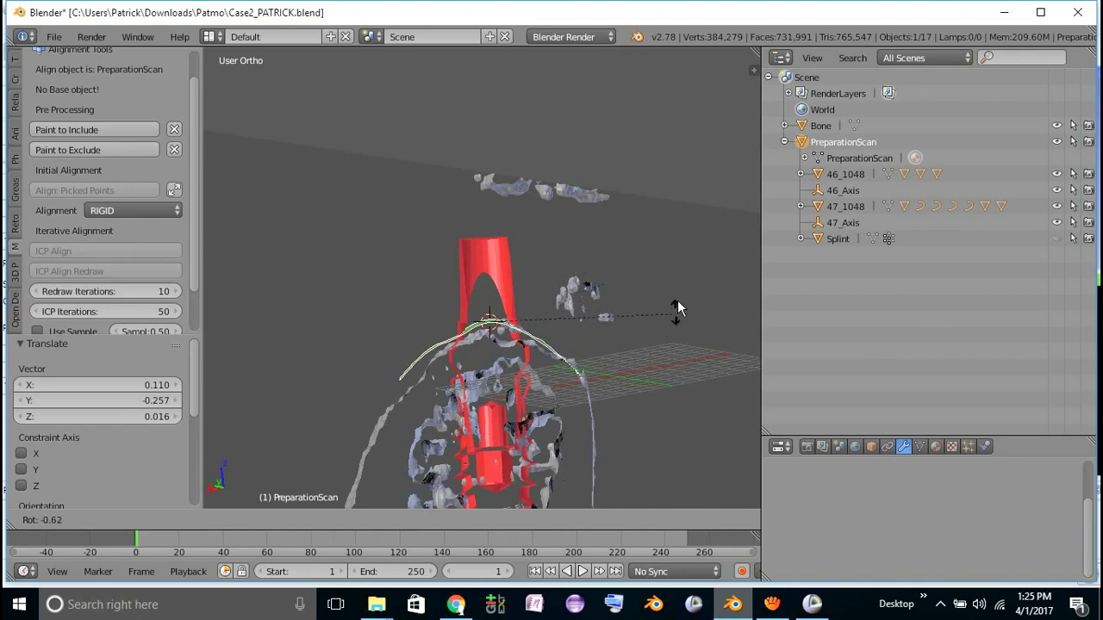
pyautogui.click(578, 139)
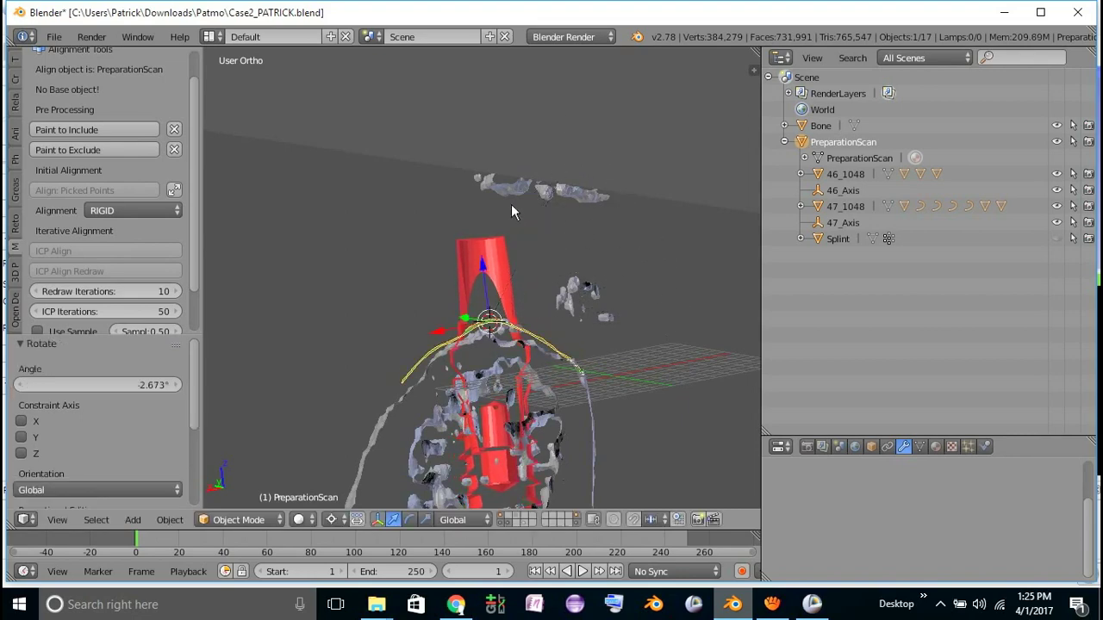
# Clear the view clipping to show the whole bone and preparation scan
pyautogui.hotkey('alt', 'b')
pyautogui.scroll(-3, 513, 336)
pyautogui.moveTo(514, 336); pyautogui.dragTo(632, 299, button='middle')
pyautogui.moveTo(599, 258); pyautogui.dragTo(560, 247, button='middle')
# Try clipping the view to a narrow vertical slice across the preparation scan
pyautogui.hotkey('alt', 'b')
pyautogui.moveTo(601, 220); pyautogui.dragTo(613, 465)
pyautogui.moveTo(664, 370); pyautogui.dragTo(703, 349, button='middle')
pyautogui.hotkey('alt', 'b')
# Clip the view to a thin vertical slice through the tooth next to the implants and place the 3D cursor on its crown
pyautogui.scroll(5, 616, 328)
pyautogui.moveTo(489, 298); pyautogui.dragTo(594, 400, button='middle')
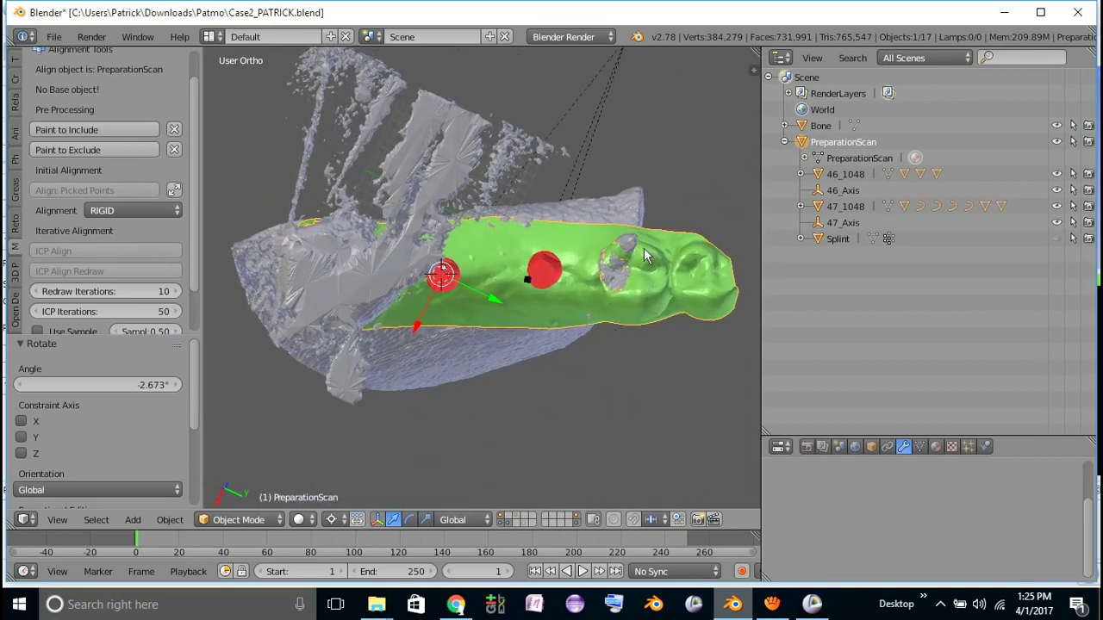
pyautogui.moveTo(615, 211); pyautogui.dragTo(568, 328, button='middle')
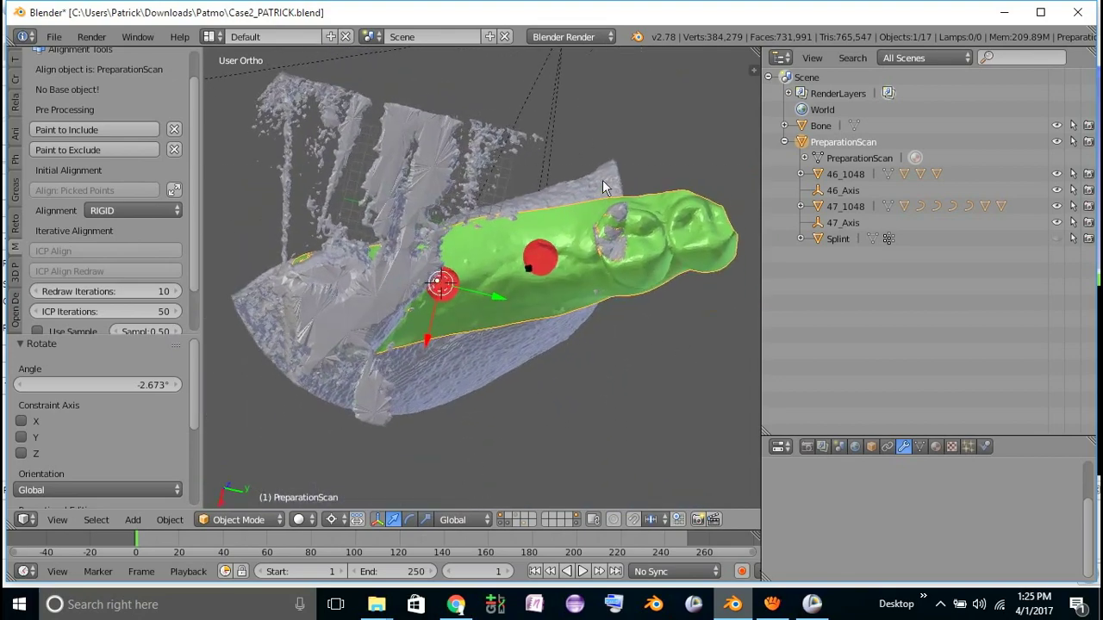
pyautogui.press('b')
pyautogui.moveTo(606, 153); pyautogui.dragTo(617, 416)
pyautogui.moveTo(618, 416); pyautogui.dragTo(523, 235, button='middle')
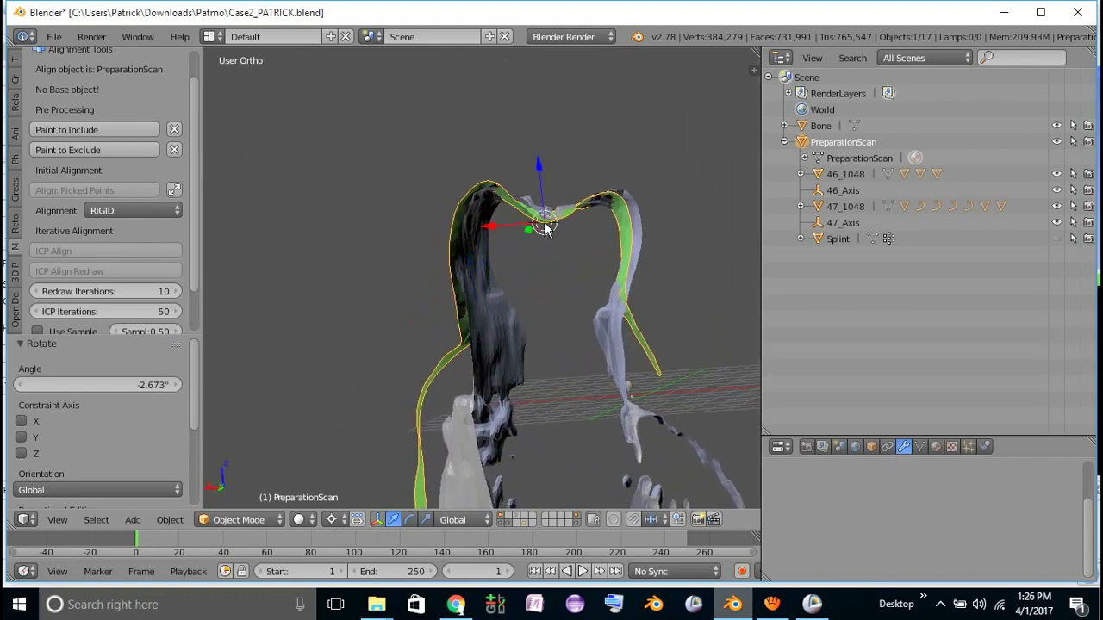
pyautogui.moveTo(591, 320); pyautogui.dragTo(695, 364, button='middle')
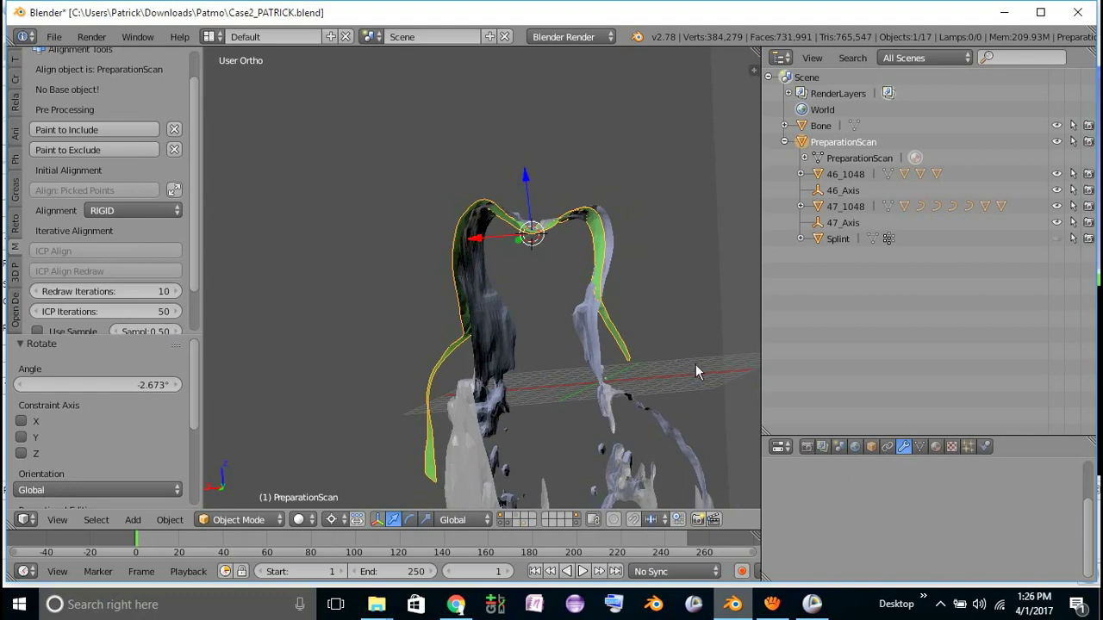
pyautogui.press('r')
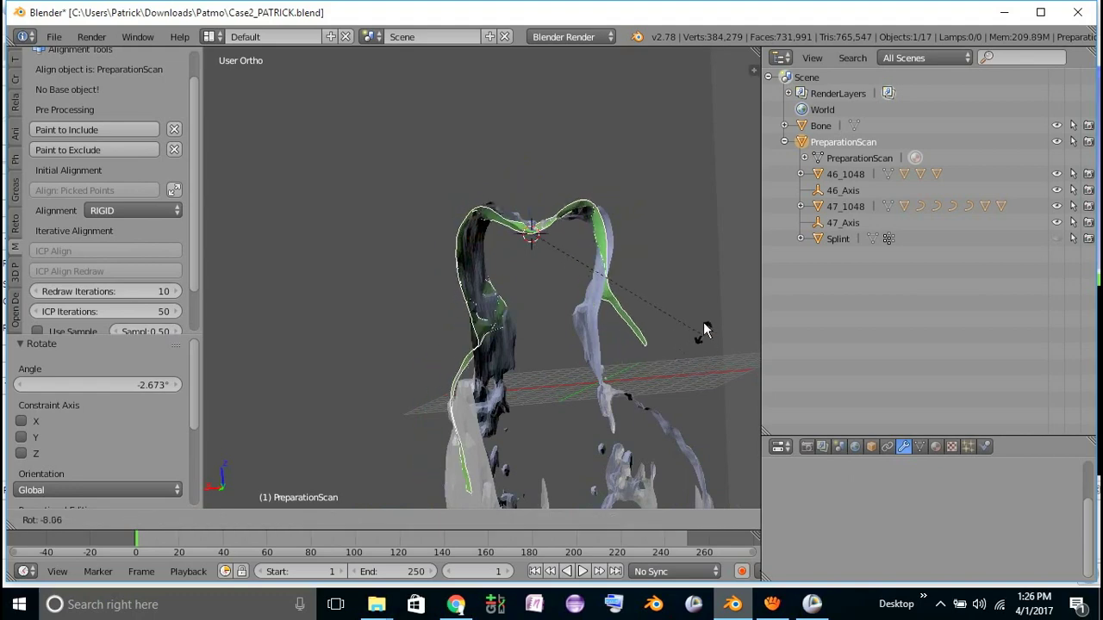
pyautogui.click(705, 375)
pyautogui.moveTo(701, 376); pyautogui.dragTo(683, 377, button='middle')
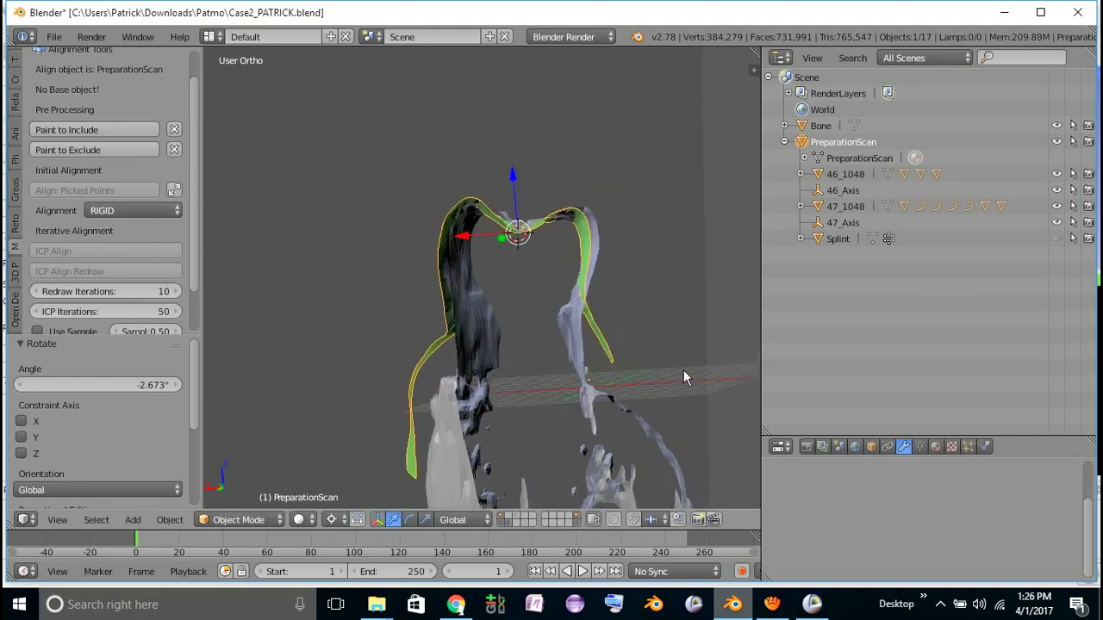
# Move the preparation scan by about X -0.261, Y -0.080, Z -0.068 so its tooth section fits the bone's
pyautogui.press('g')
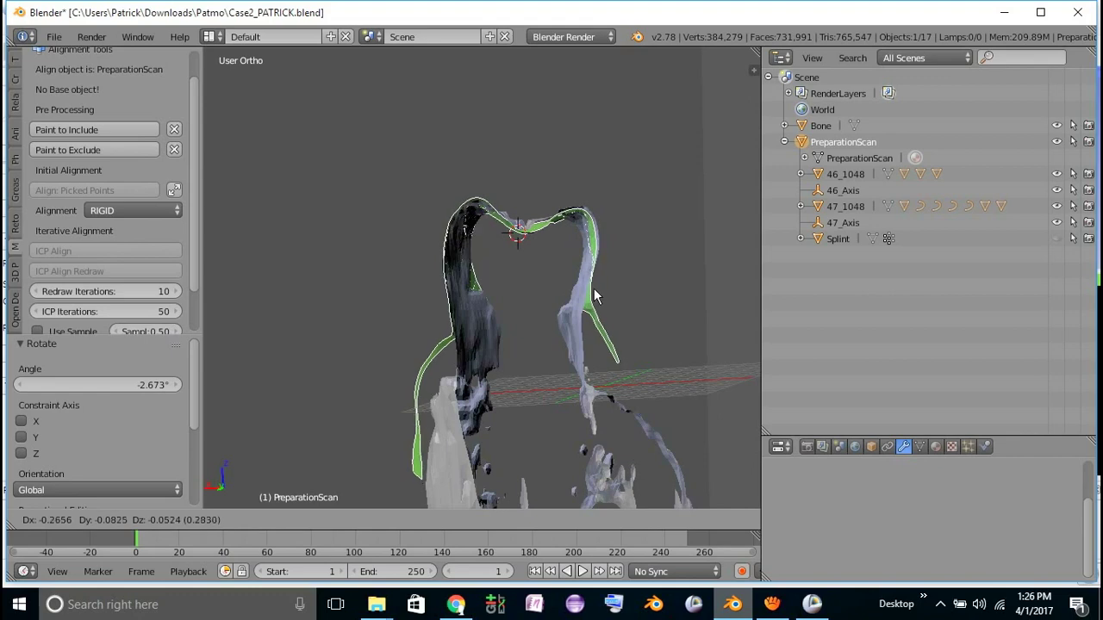
pyautogui.click(593, 295)
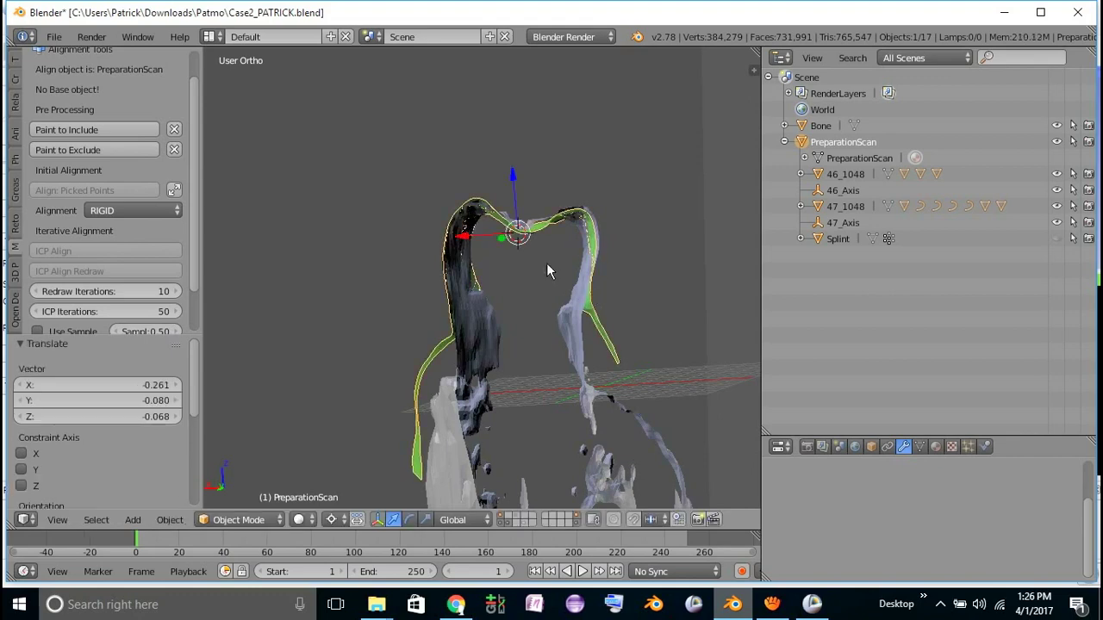
pyautogui.moveTo(547, 263); pyautogui.dragTo(716, 420, button='middle')
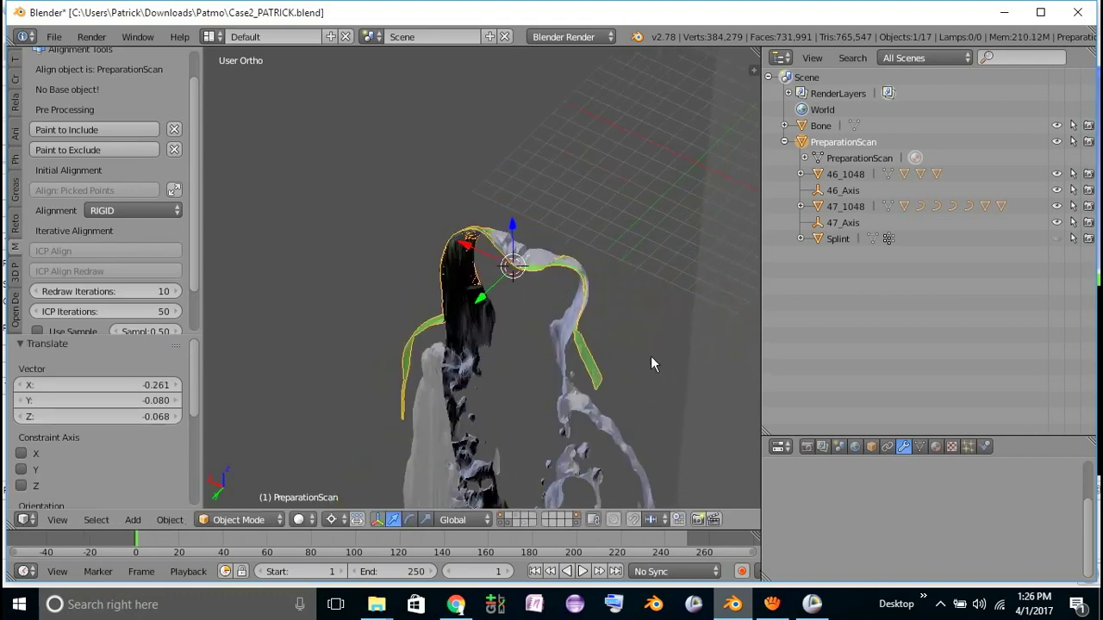
pyautogui.moveTo(651, 356); pyautogui.dragTo(467, 370, button='middle')
# Replace the vertical slice with a horizontal one across the teeth and examine how the scan outlines fit the bone
pyautogui.scroll(-2, 588, 370)
pyautogui.moveTo(617, 373); pyautogui.dragTo(541, 231, button='middle')
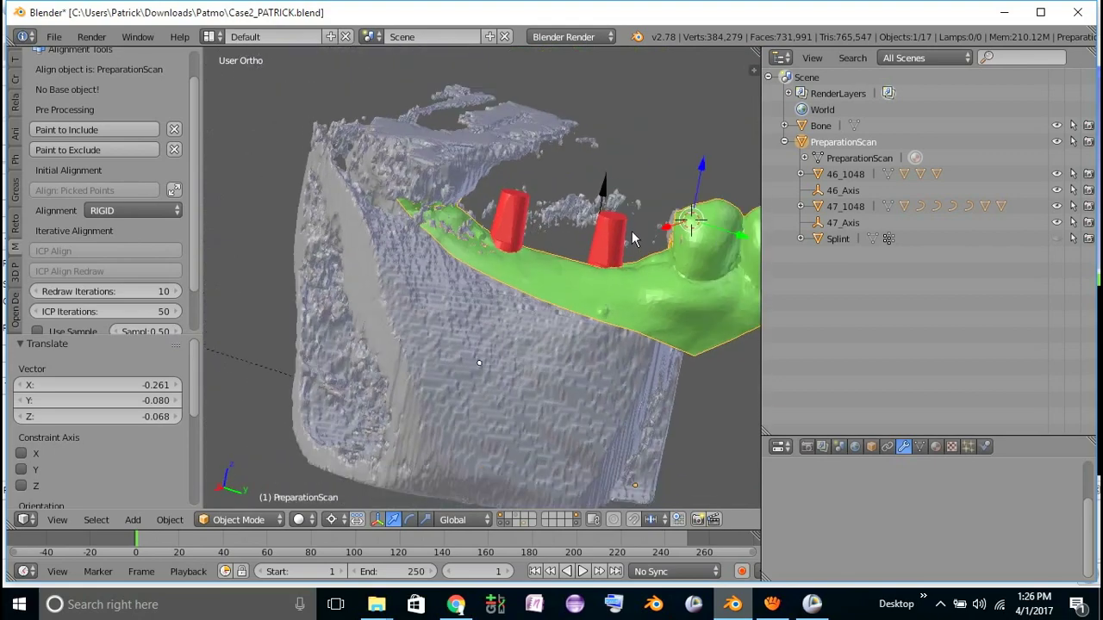
pyautogui.moveTo(633, 237); pyautogui.dragTo(692, 291, button='middle')
pyautogui.press('b')
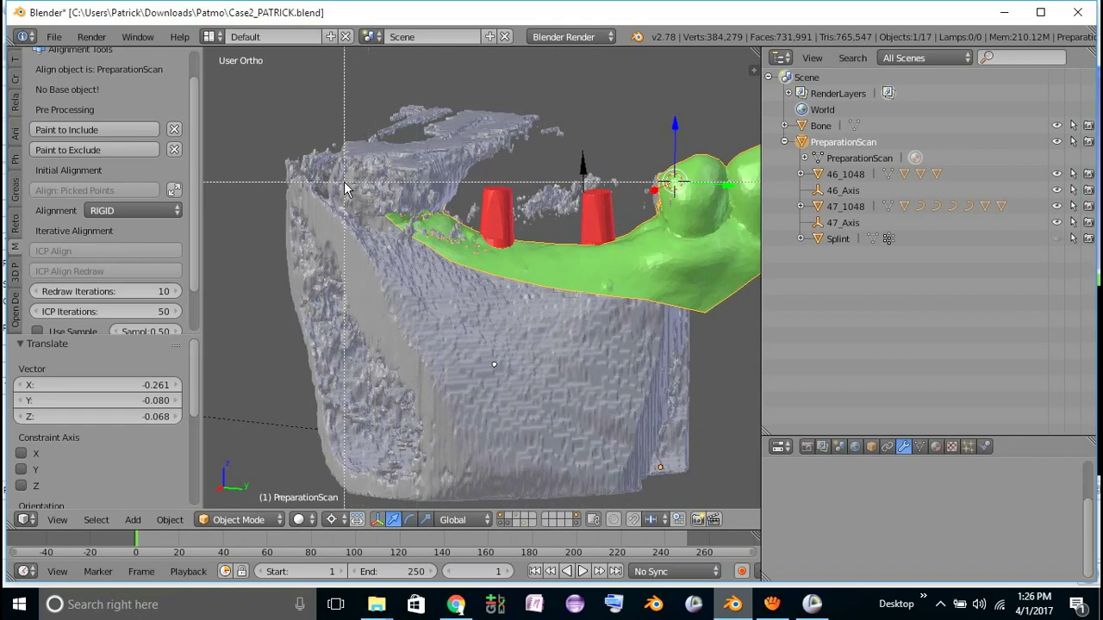
pyautogui.moveTo(343, 177); pyautogui.dragTo(754, 202)
pyautogui.moveTo(583, 153); pyautogui.dragTo(518, 370, button='middle')
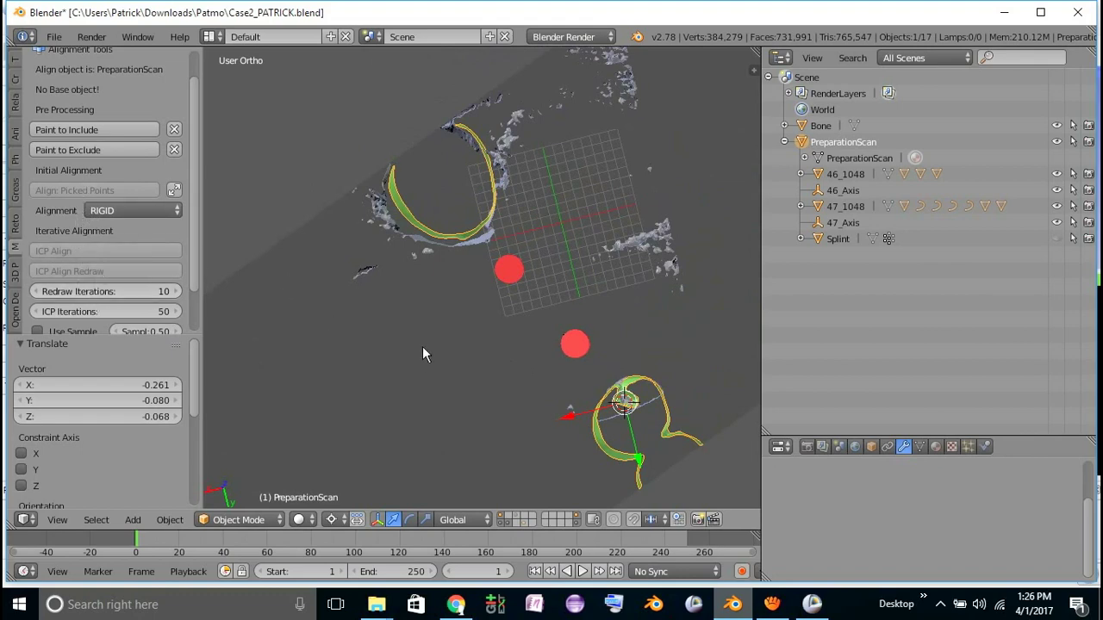
pyautogui.moveTo(423, 348); pyautogui.dragTo(416, 361, button='middle')
pyautogui.moveTo(575, 379); pyautogui.dragTo(312, 190, button='middle')
pyautogui.moveTo(319, 251); pyautogui.dragTo(531, 377, button='middle')
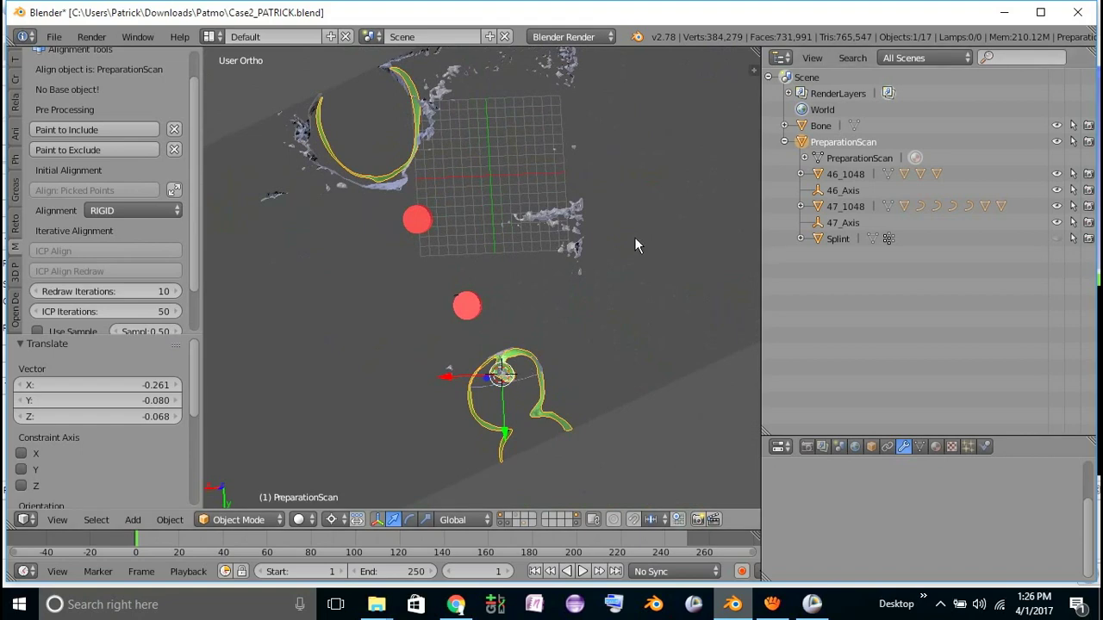
# Rotate the preparation scan by -1.56° so its outlines follow the bone's sections
pyautogui.moveTo(634, 245); pyautogui.dragTo(573, 294, button='middle')
pyautogui.press('r')
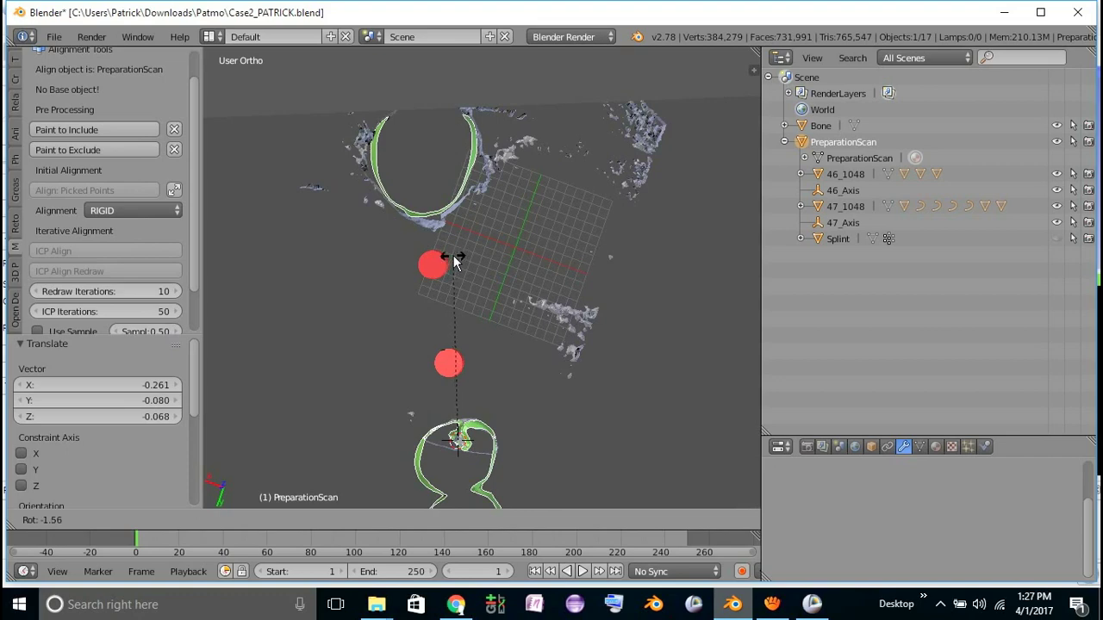
pyautogui.click(454, 258)
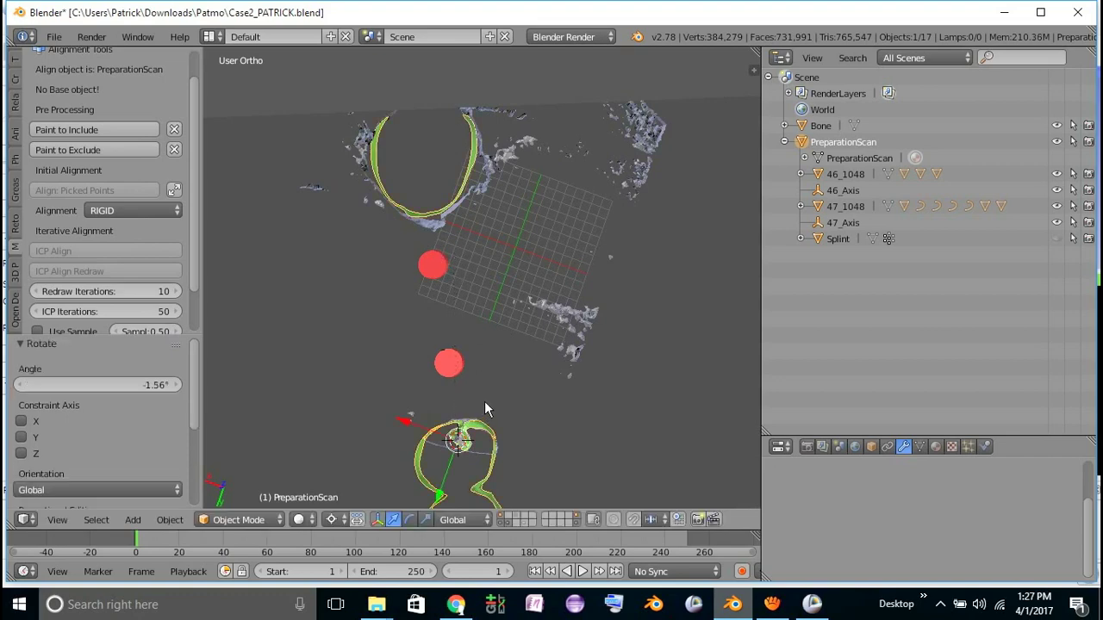
# Nudge the preparation scan slightly down onto the bone and shift it by about X -0.086, Y -0.100, Z -0.008
pyautogui.moveTo(485, 409); pyautogui.dragTo(487, 280, button='middle')
pyautogui.scroll(2, 509, 295)
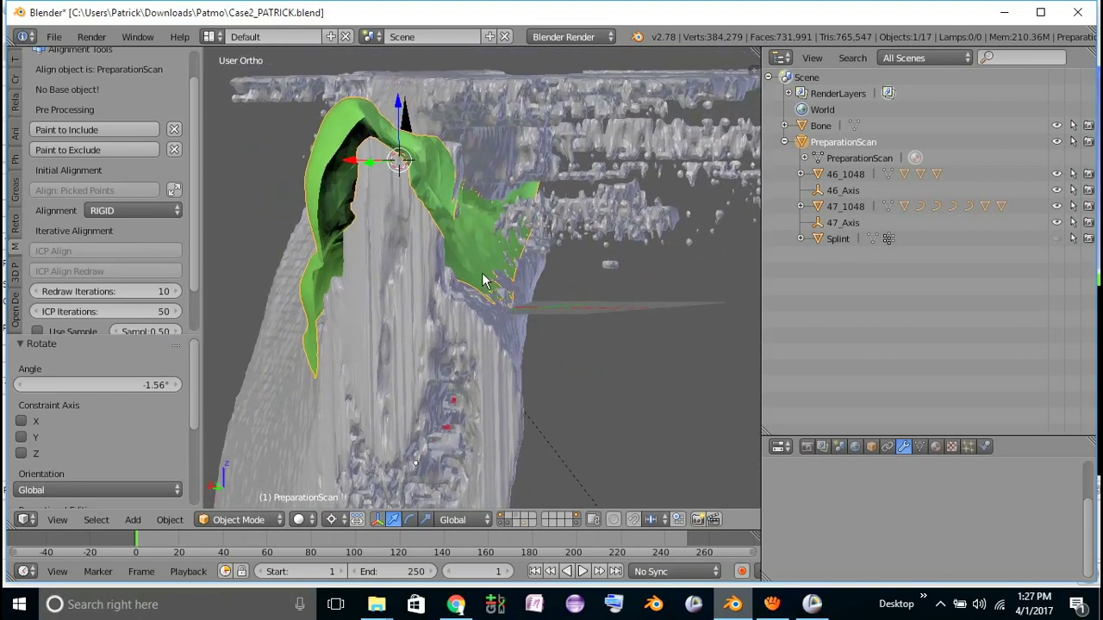
pyautogui.press('g')
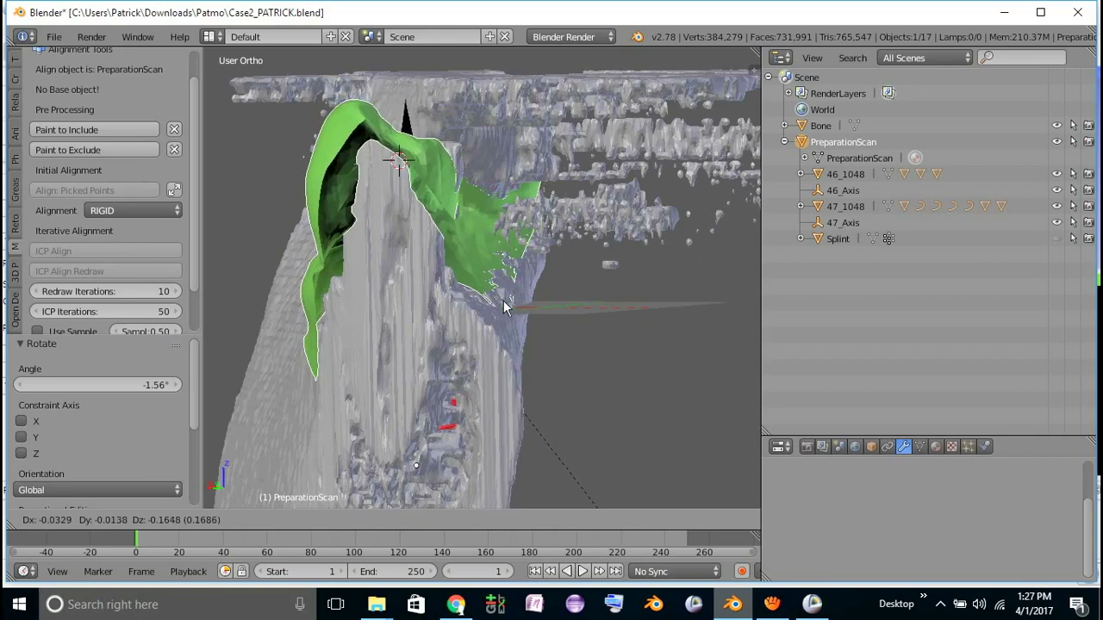
pyautogui.click(534, 301)
pyautogui.moveTo(534, 301); pyautogui.dragTo(500, 421, button='middle')
pyautogui.press('g')
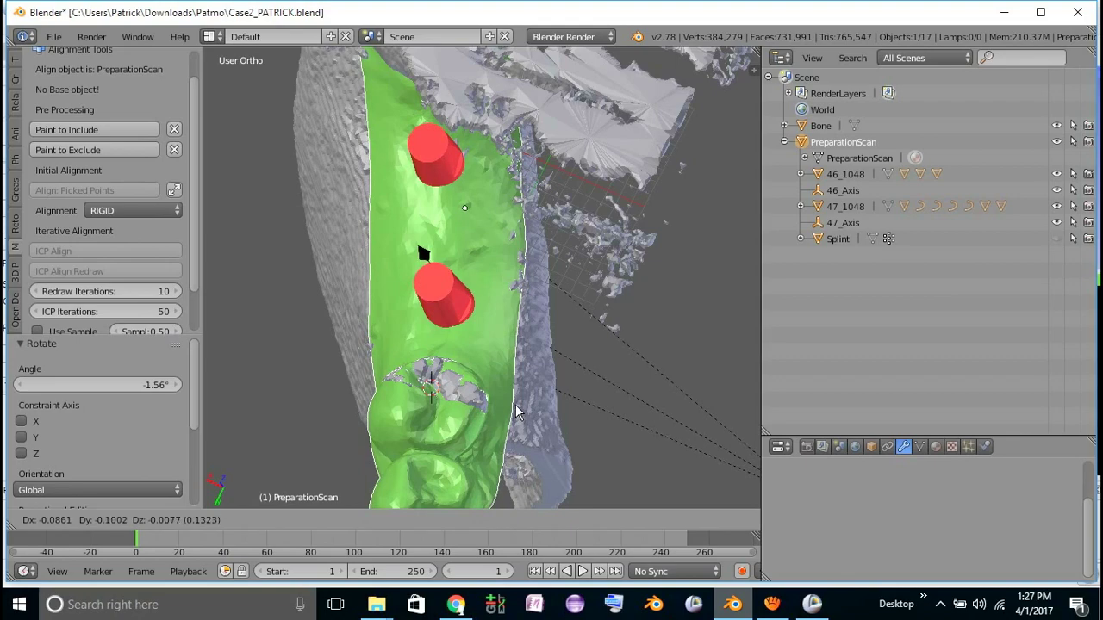
pyautogui.click(517, 412)
# Check the adjusted scan's fit along the teeth in a thin horizontal slice, and restore the unclipped view
pyautogui.moveTo(517, 412); pyautogui.dragTo(457, 149, button='middle')
pyautogui.press('b')
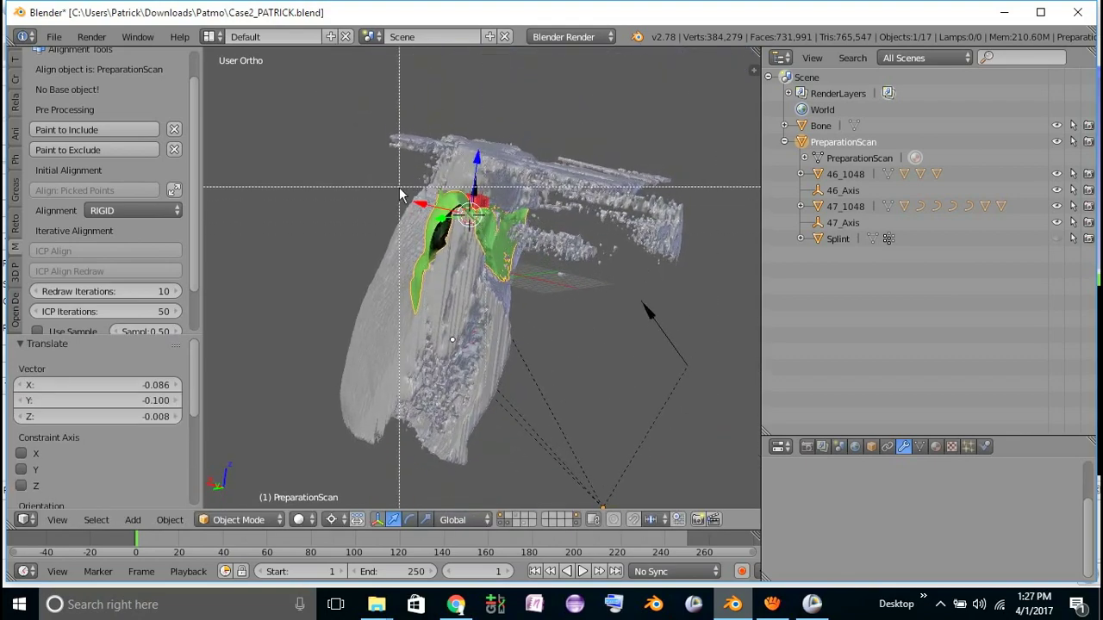
pyautogui.moveTo(624, 301); pyautogui.dragTo(631, 248, button='middle')
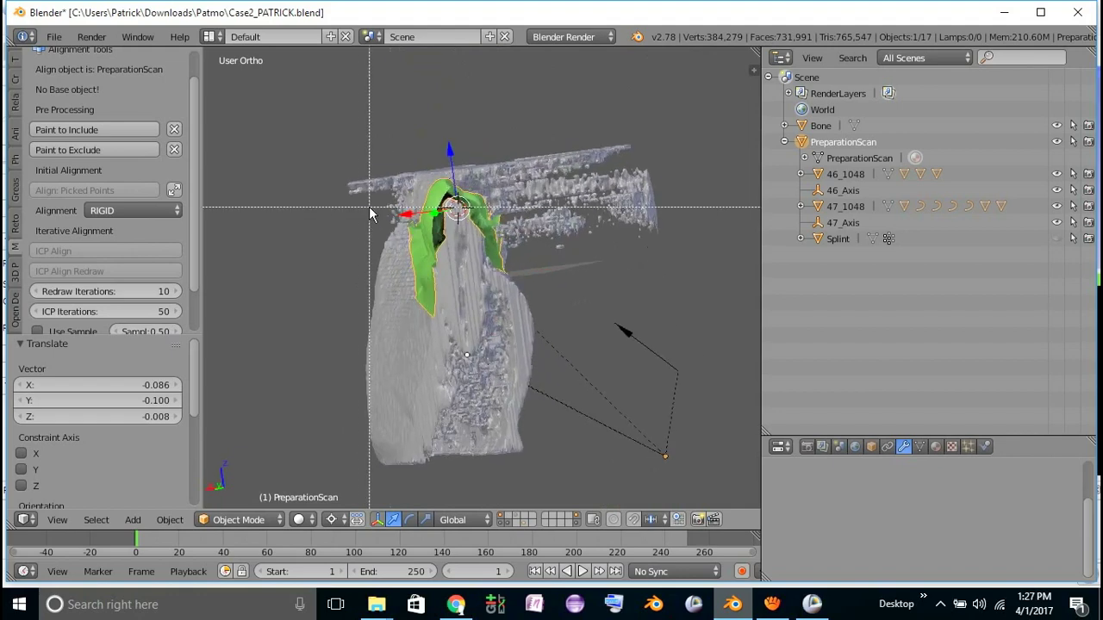
pyautogui.press('Escape')
pyautogui.moveTo(371, 215); pyautogui.dragTo(450, 151, button='middle')
pyautogui.moveTo(442, 344); pyautogui.dragTo(391, 191, button='middle')
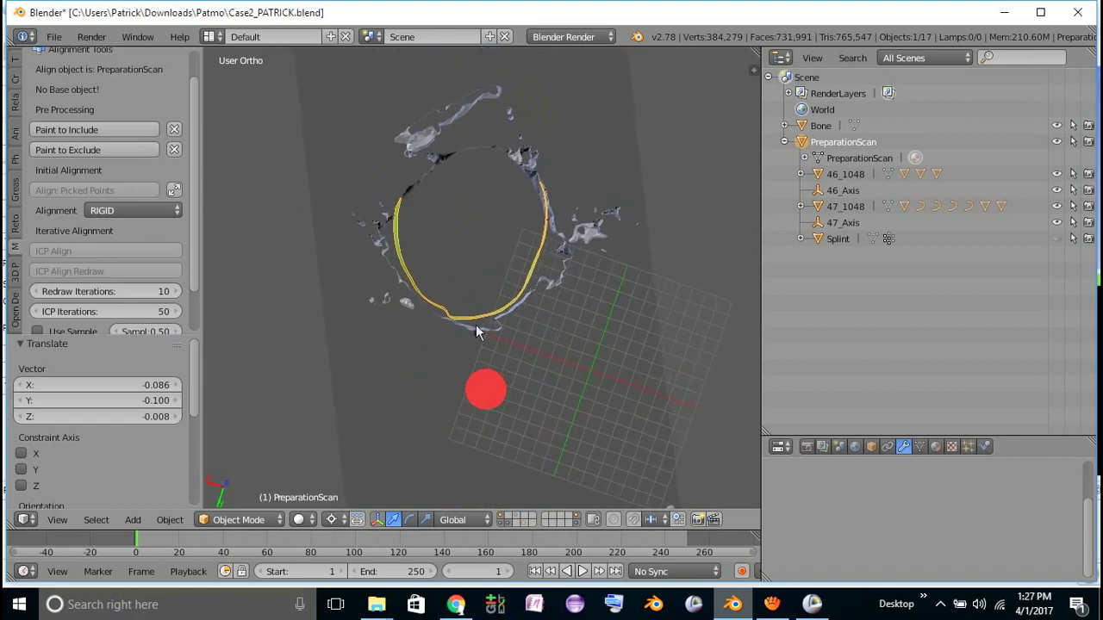
pyautogui.moveTo(547, 380); pyautogui.dragTo(464, 414, button='middle')
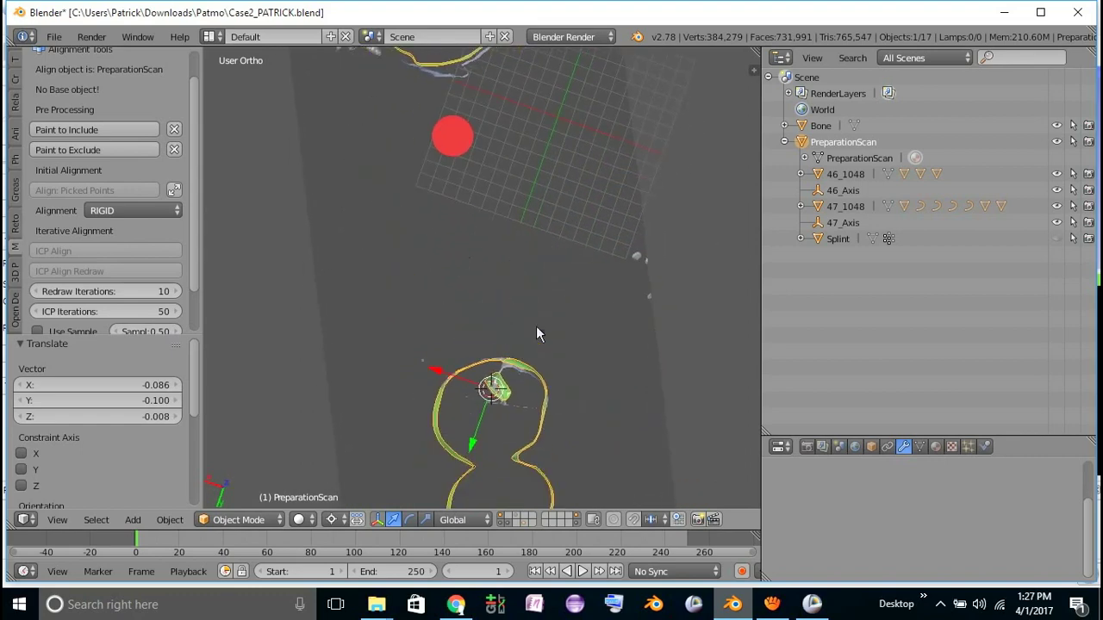
pyautogui.moveTo(556, 317); pyautogui.dragTo(600, 211, button='middle')
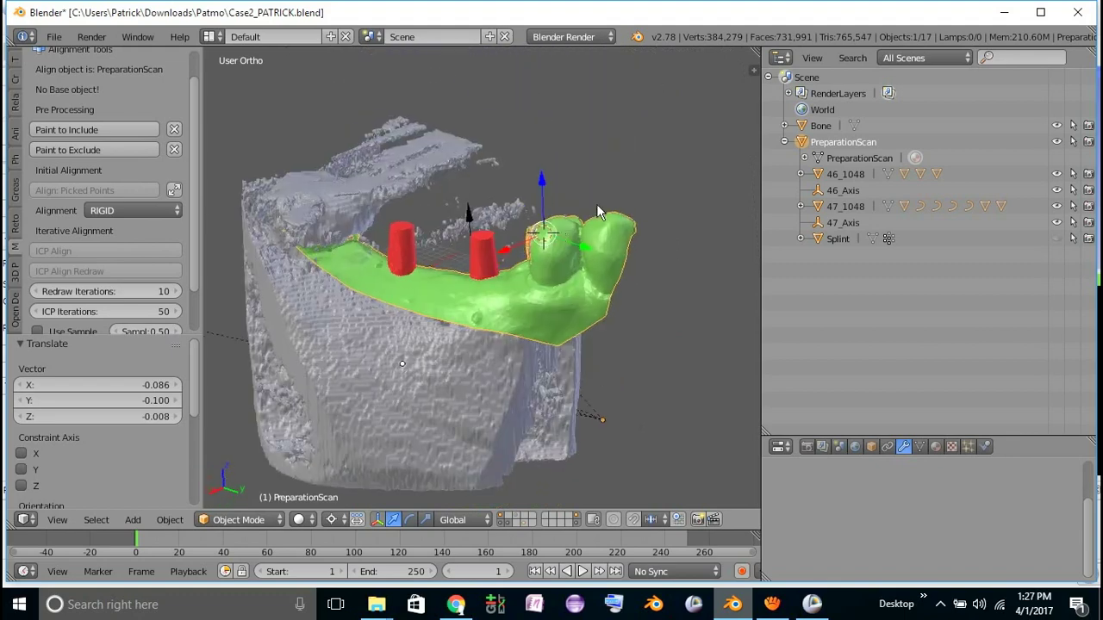
# Hide the bone and select the preparation scan together with both implants
pyautogui.rightClick(435, 388)
pyautogui.press('h')
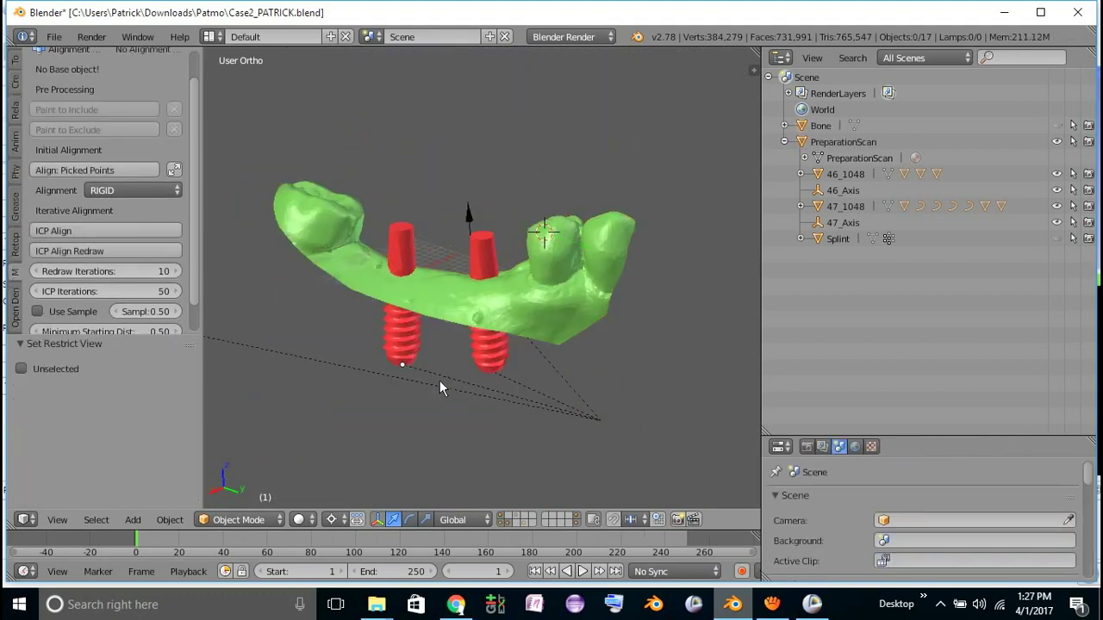
pyautogui.scroll(1, 439, 385)
pyautogui.rightClick(290, 226)
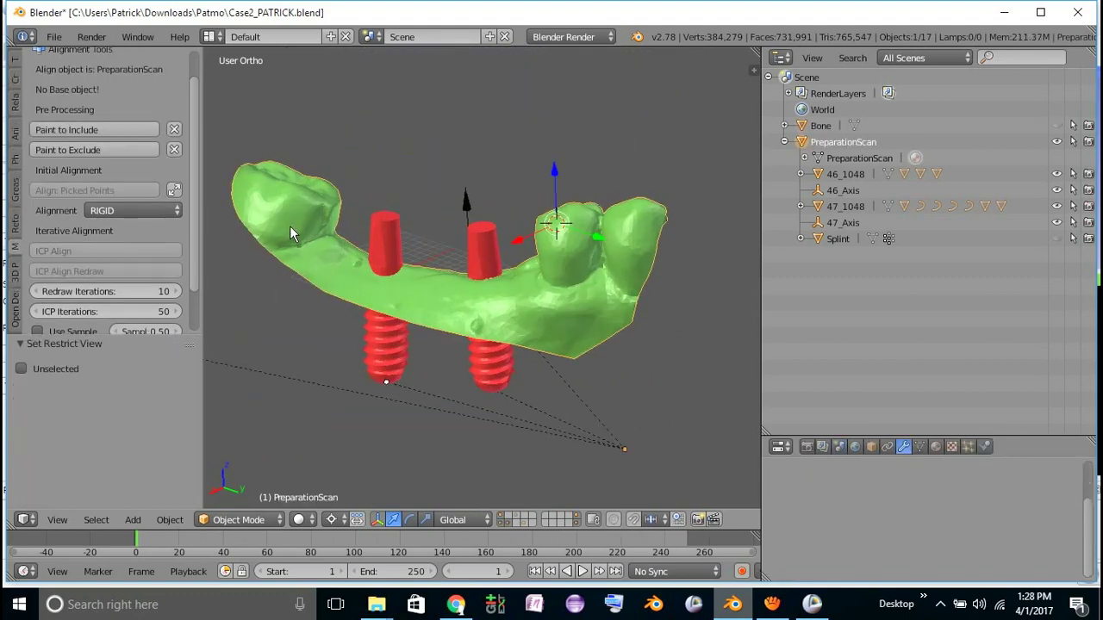
pyautogui.keyDown('shift'); pyautogui.rightClick(381, 366); pyautogui.keyUp('shift')
pyautogui.keyDown('shift'); pyautogui.rightClick(486, 371); pyautogui.keyUp('shift')
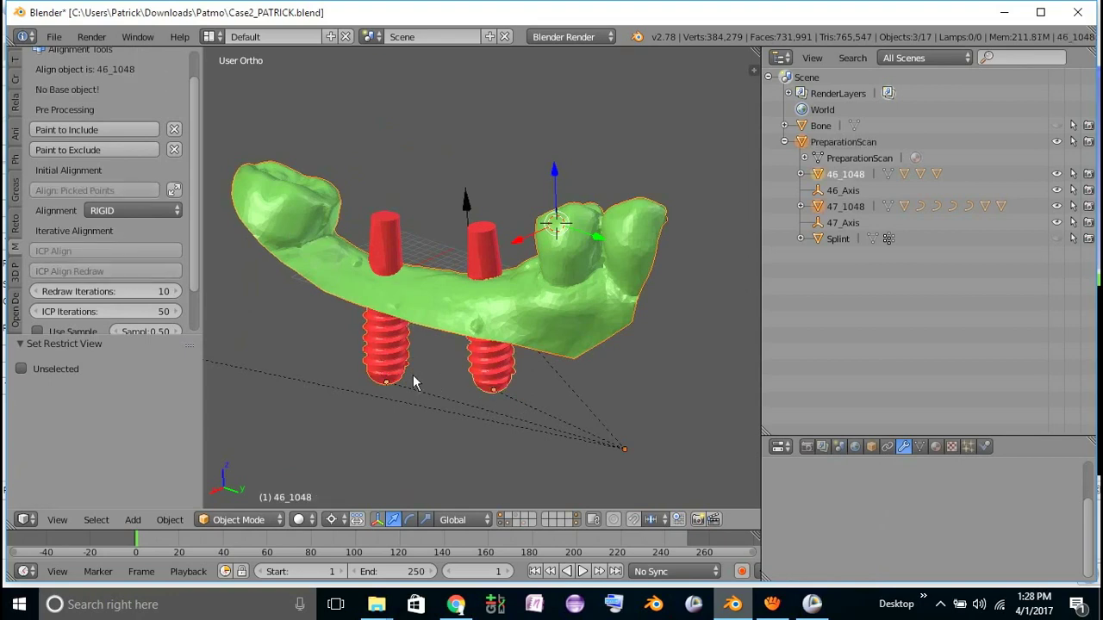
pyautogui.moveTo(414, 375); pyautogui.dragTo(455, 349, button='middle')
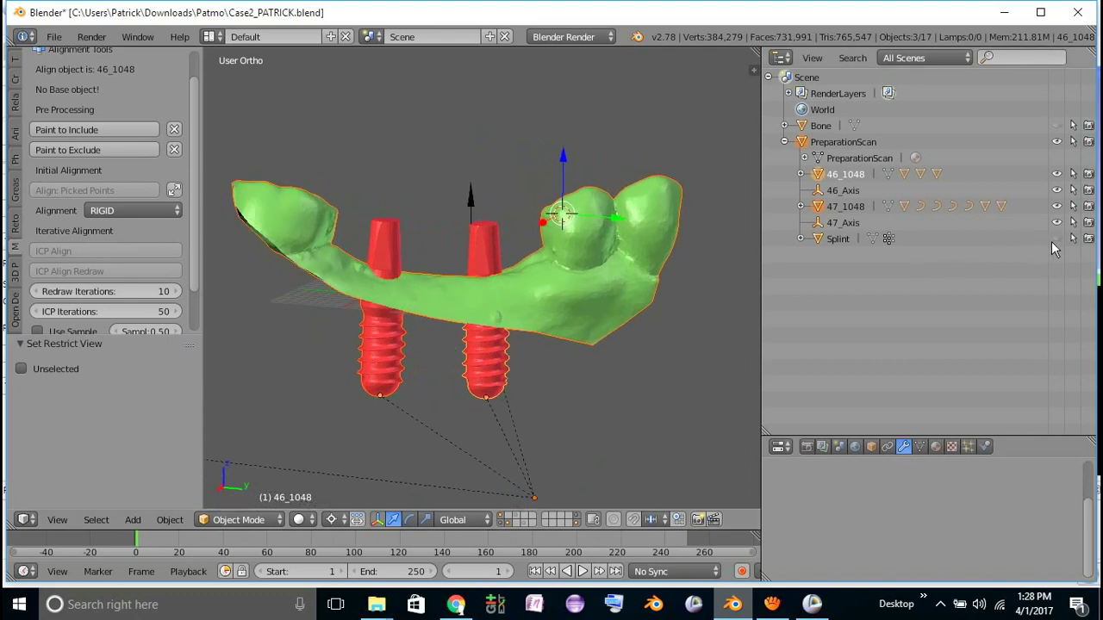
# Show the splint and give it a new material with a blue diffuse color of R 0.055, G 0.036, B 0.800
pyautogui.click(1057, 238)
pyautogui.rightClick(470, 272)
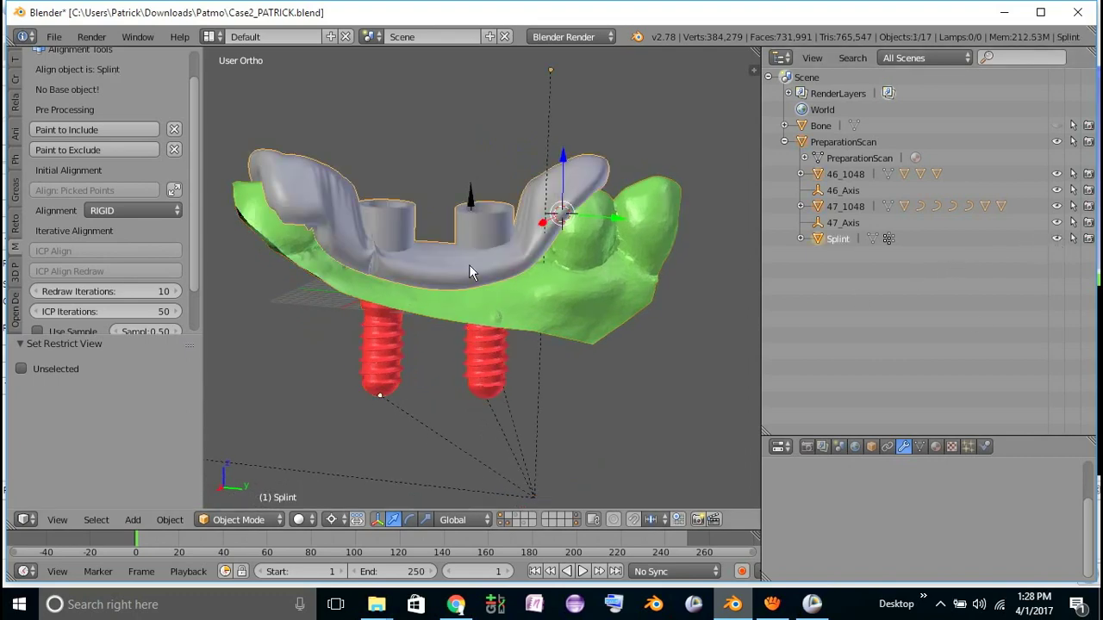
pyautogui.click(937, 448)
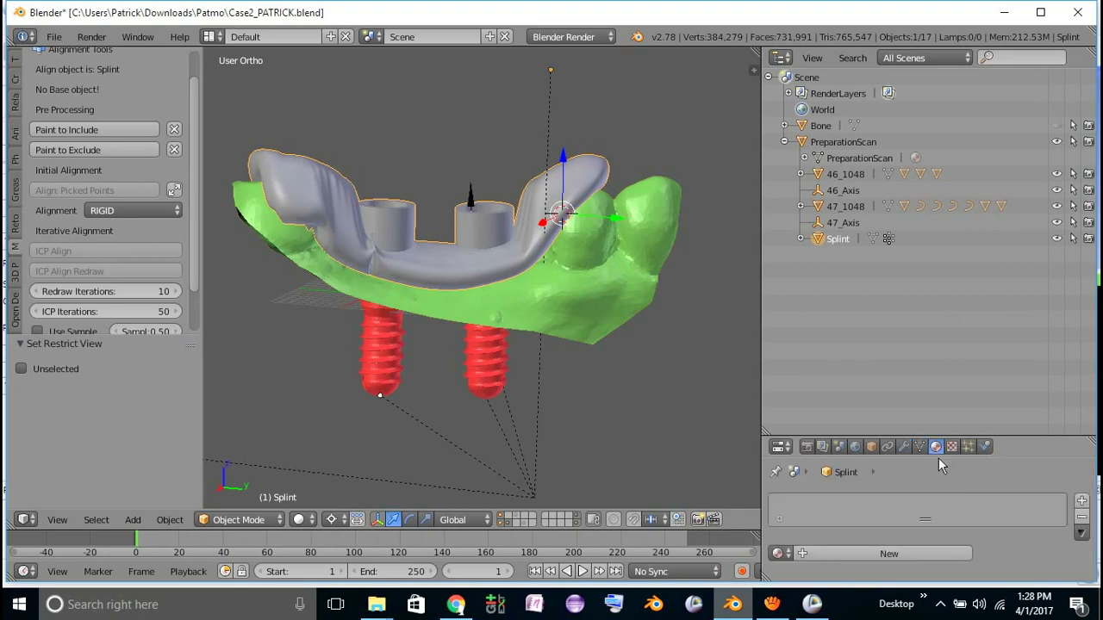
pyautogui.click(899, 555)
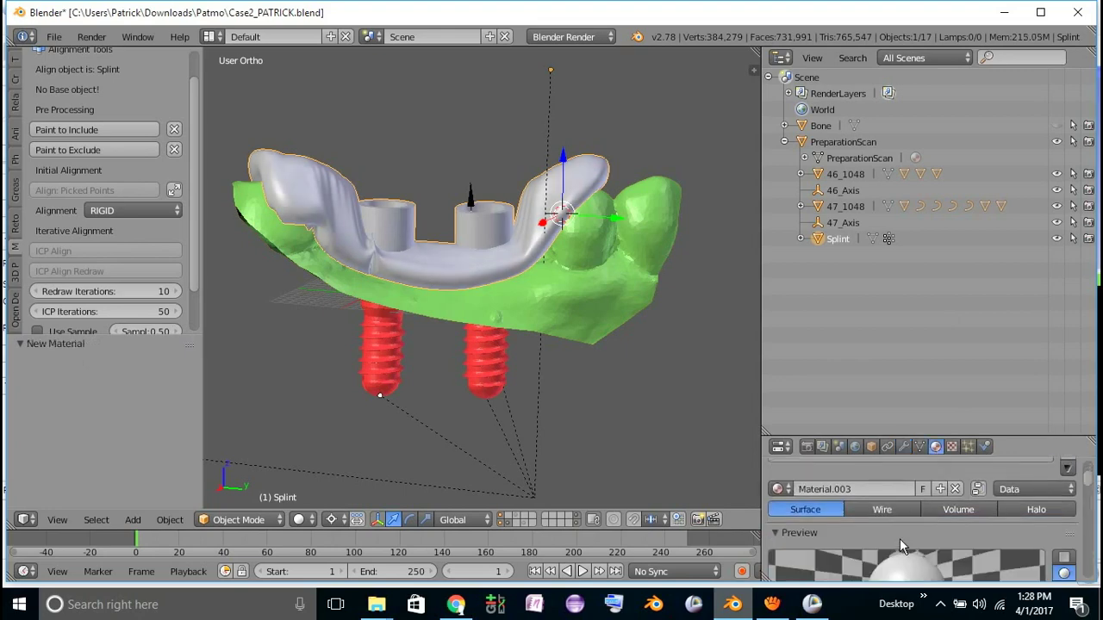
pyautogui.scroll(-6, 849, 534)
pyautogui.scroll(1, 834, 518)
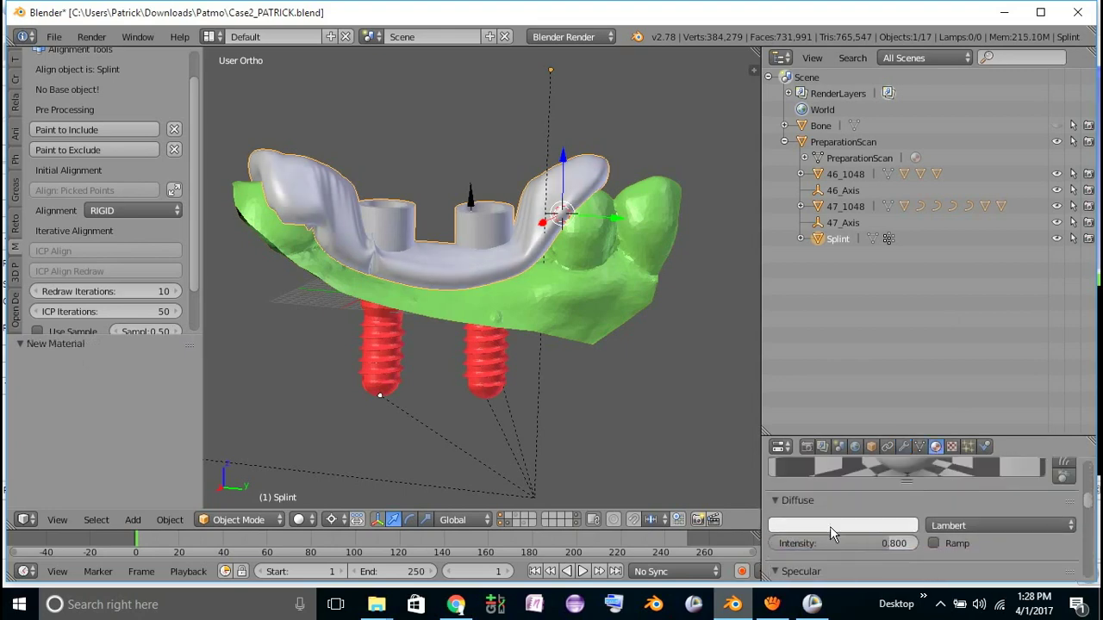
pyautogui.click(829, 527)
pyautogui.click(880, 356)
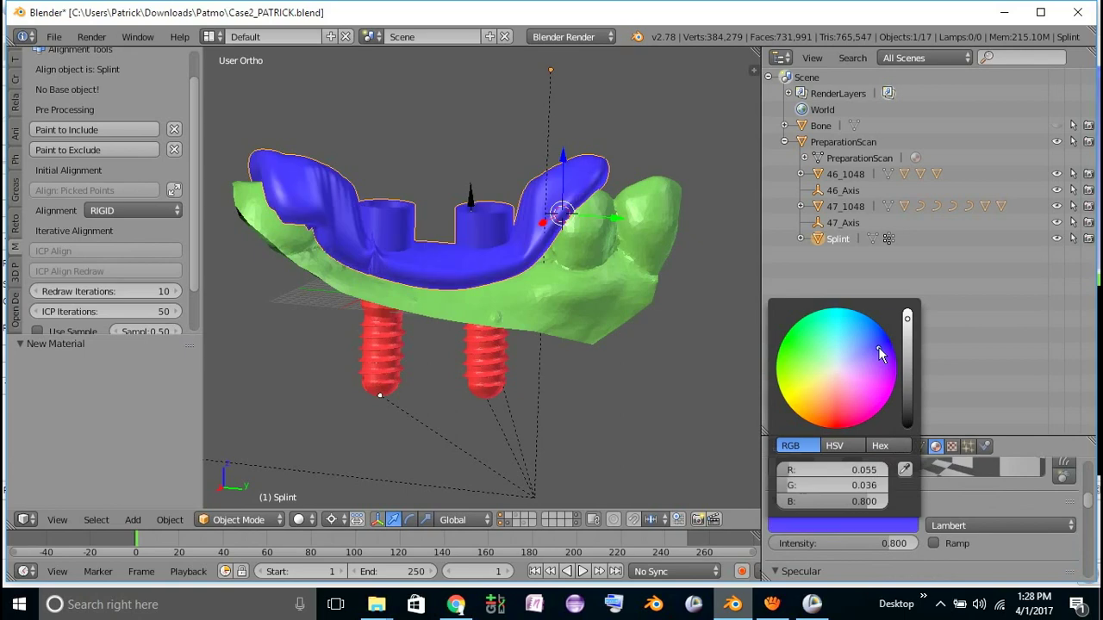
# Select both implants, the splint and the preparation scan, and run Export Slicer Ply on them
pyautogui.rightClick(384, 337)
pyautogui.keyDown('shift'); pyautogui.rightClick(482, 359); pyautogui.keyUp('shift')
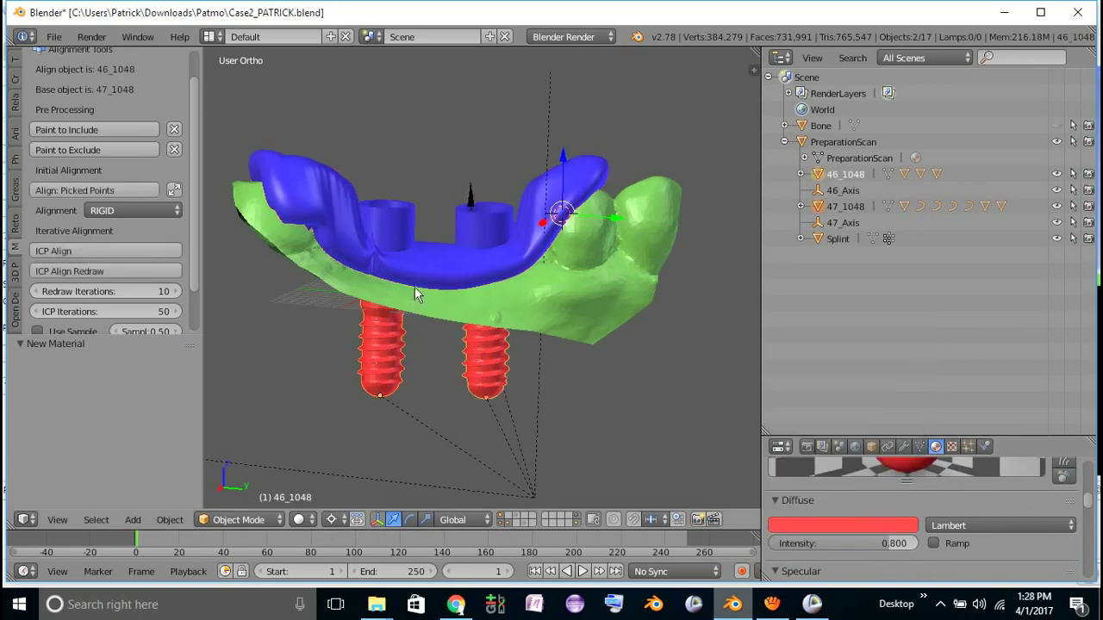
pyautogui.keyDown('shift'); pyautogui.rightClick(416, 267); pyautogui.keyUp('shift')
pyautogui.keyDown('shift'); pyautogui.rightClick(545, 301); pyautogui.keyUp('shift')
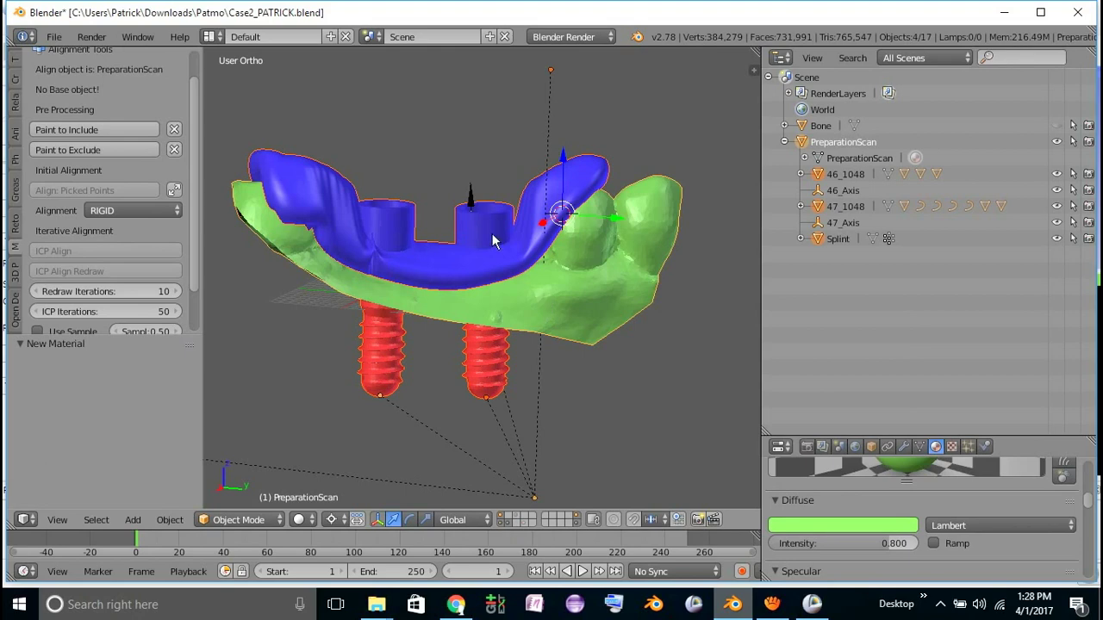
pyautogui.press('space')
pyautogui.write('export sl')
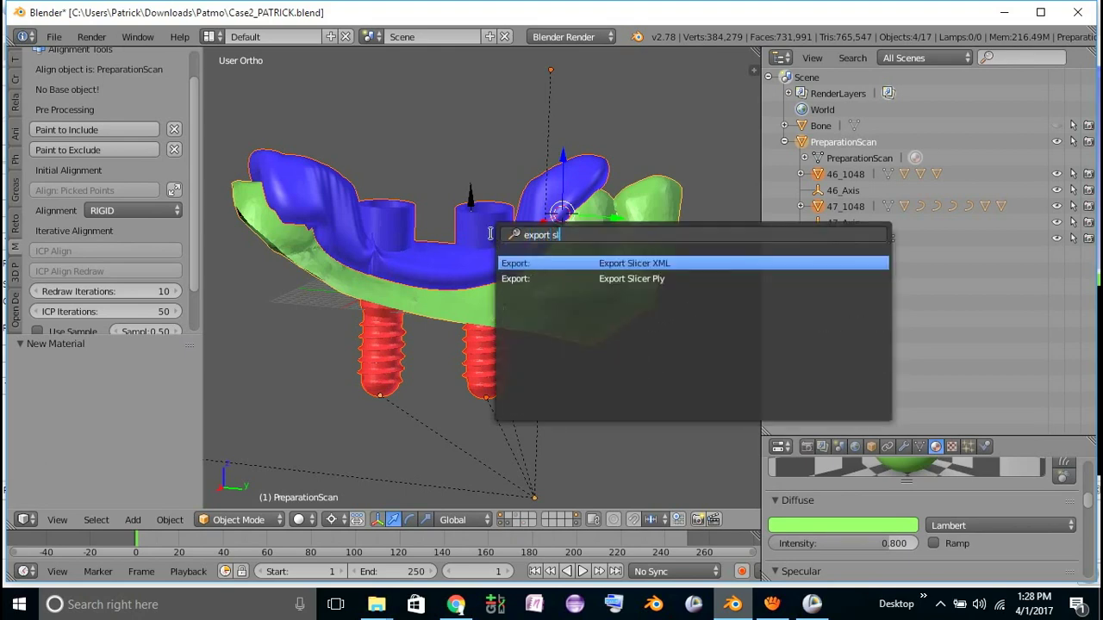
pyautogui.press('Down')
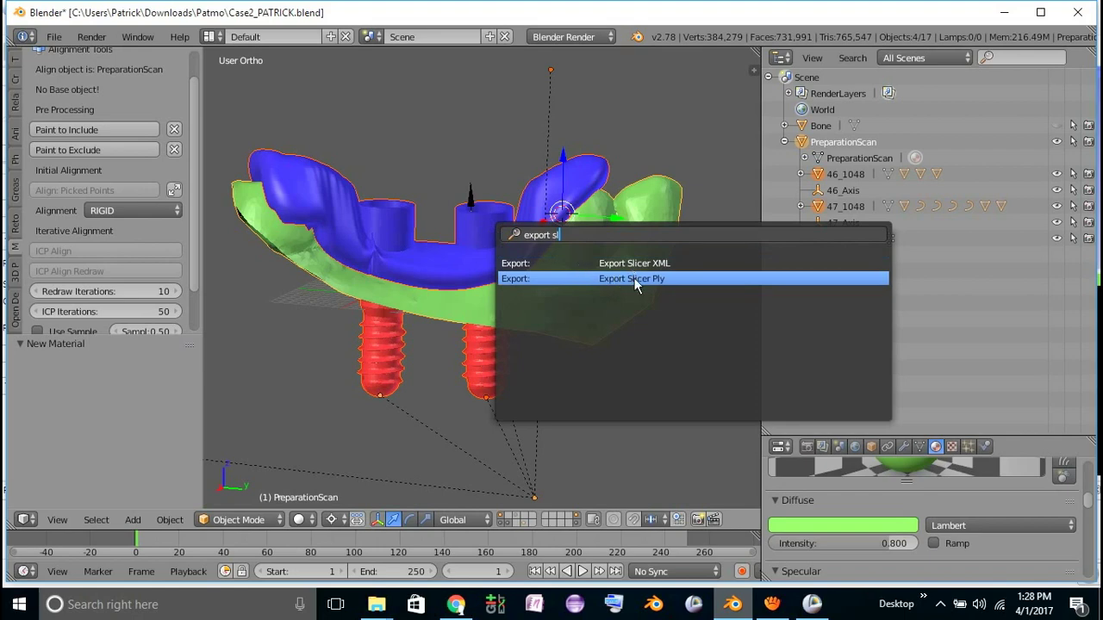
pyautogui.press('Return')
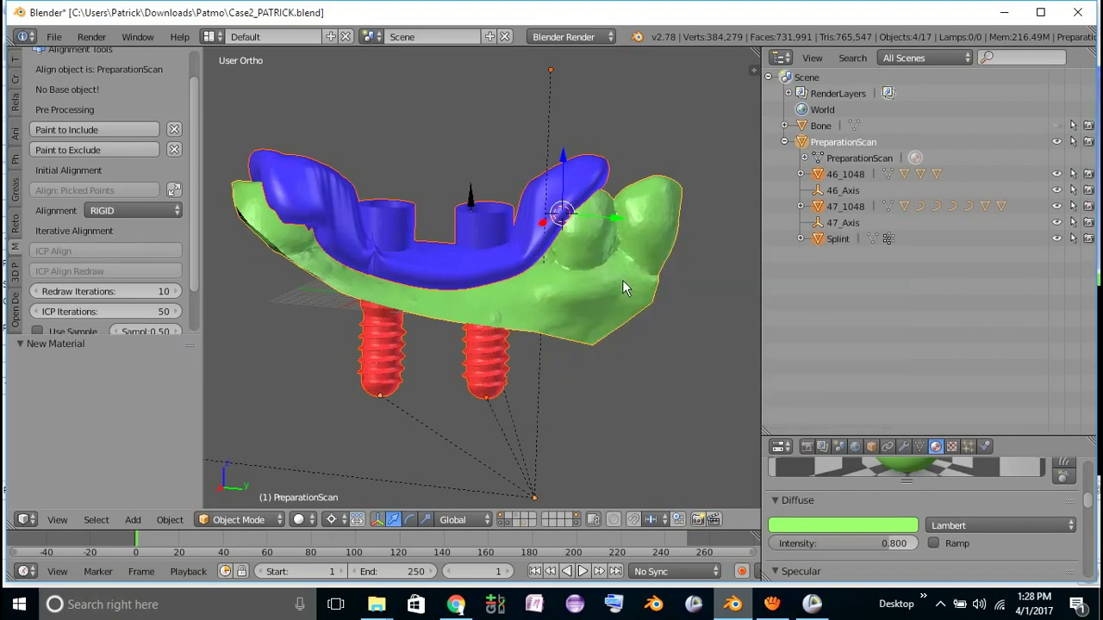
# Export the selected scan, implants and splint with Export Slicer XML
pyautogui.press('space')
pyautogui.write('exp')
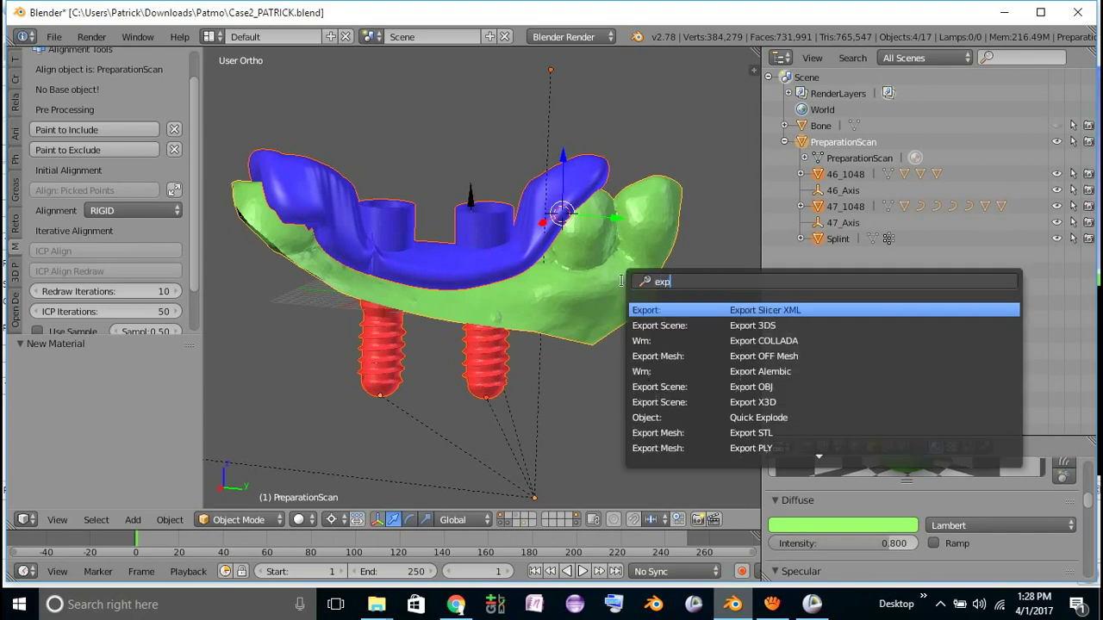
pyautogui.write('ort sli')
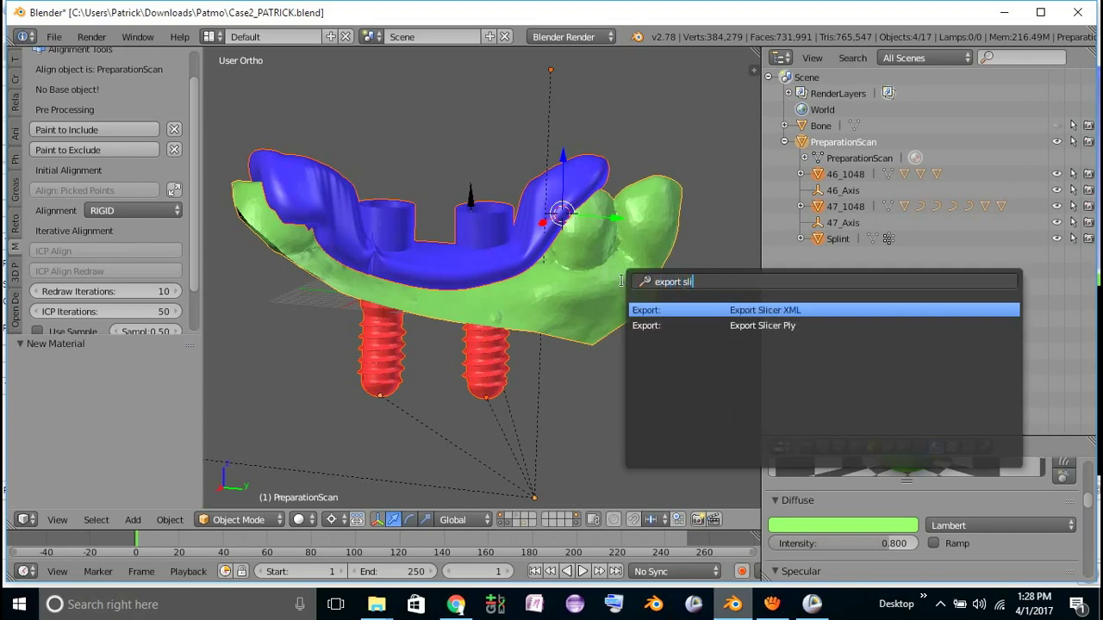
pyautogui.click(759, 312)
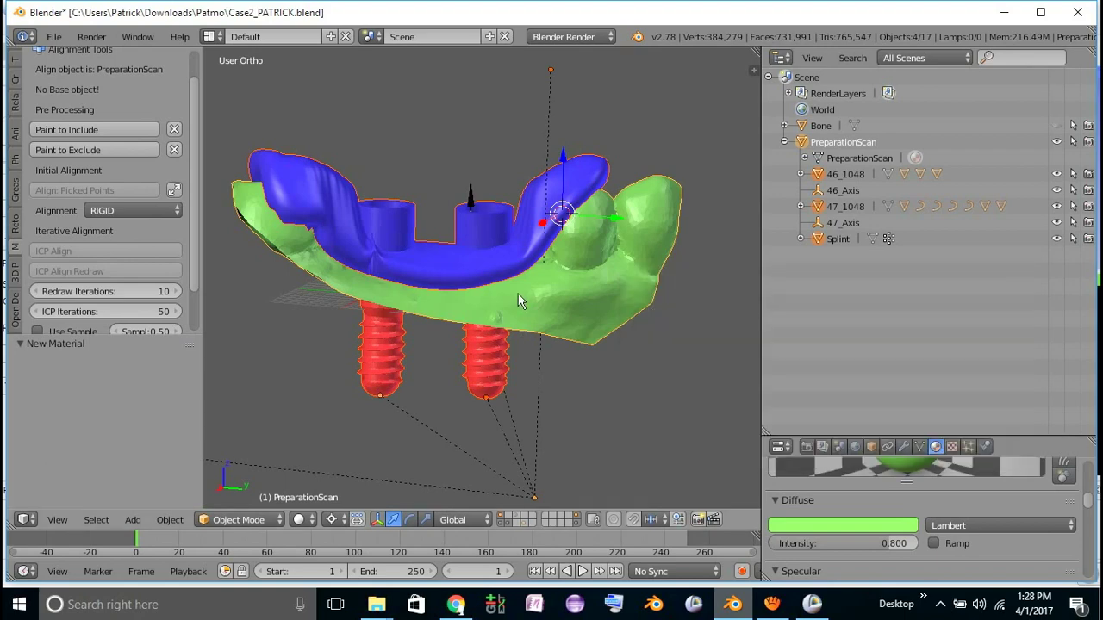
# Switch to 3D Slicer and import the exported Blender models with the Blender Scene module
pyautogui.hotkey('alt', 'Tab')
pyautogui.hotkey('alt', 'Tab')
pyautogui.hotkey('alt', 'shift', 'Tab')
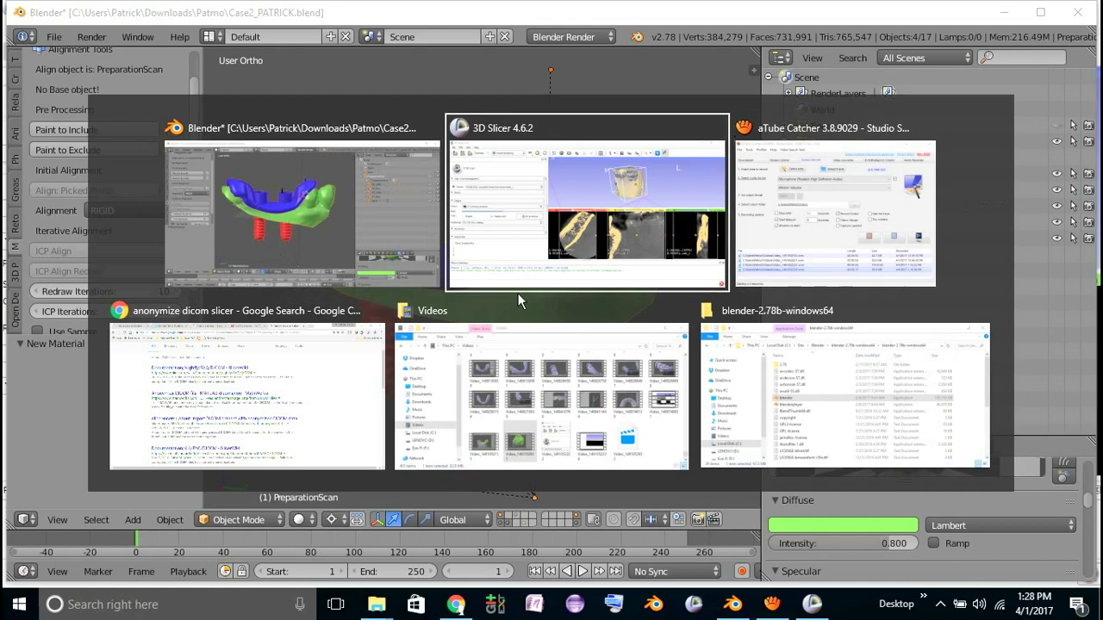
pyautogui.click(241, 53)
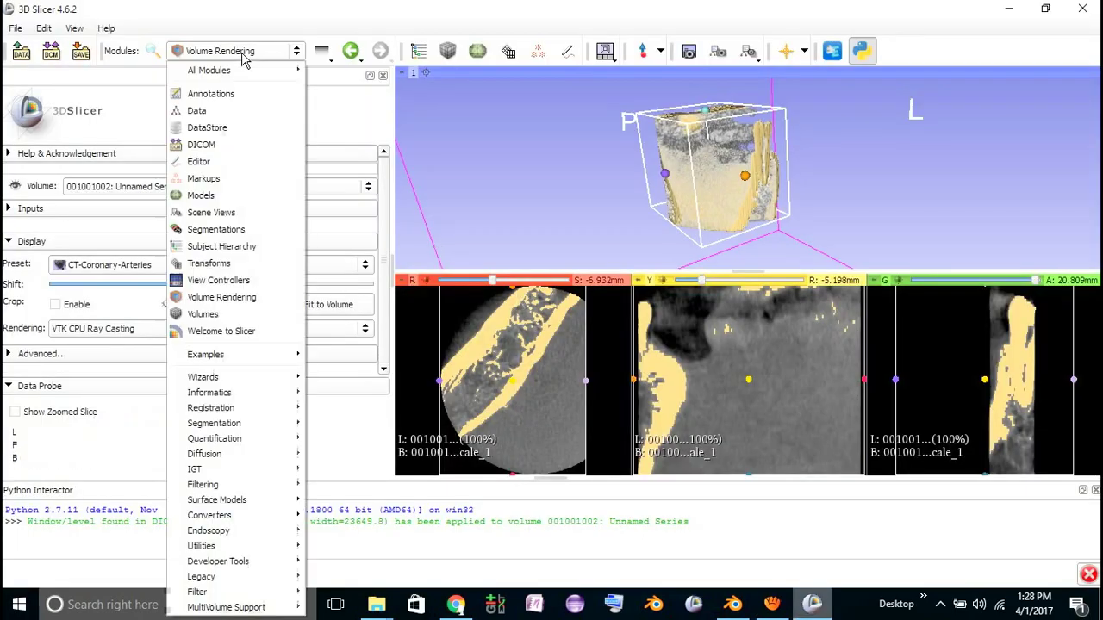
pyautogui.moveTo(276, 362)
pyautogui.click(336, 363)
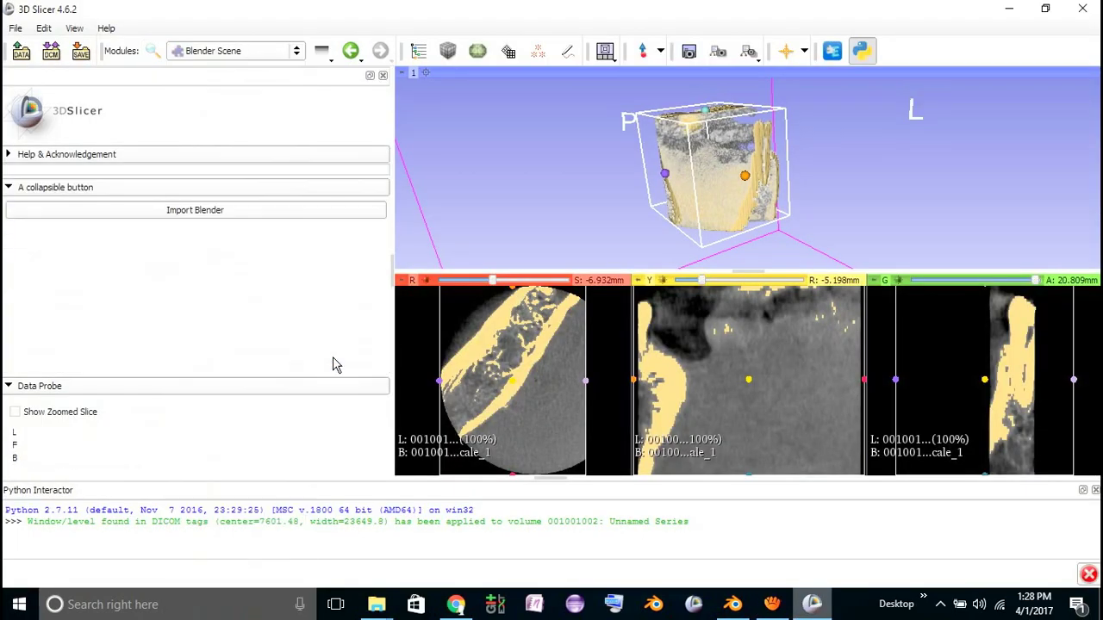
pyautogui.click(248, 216)
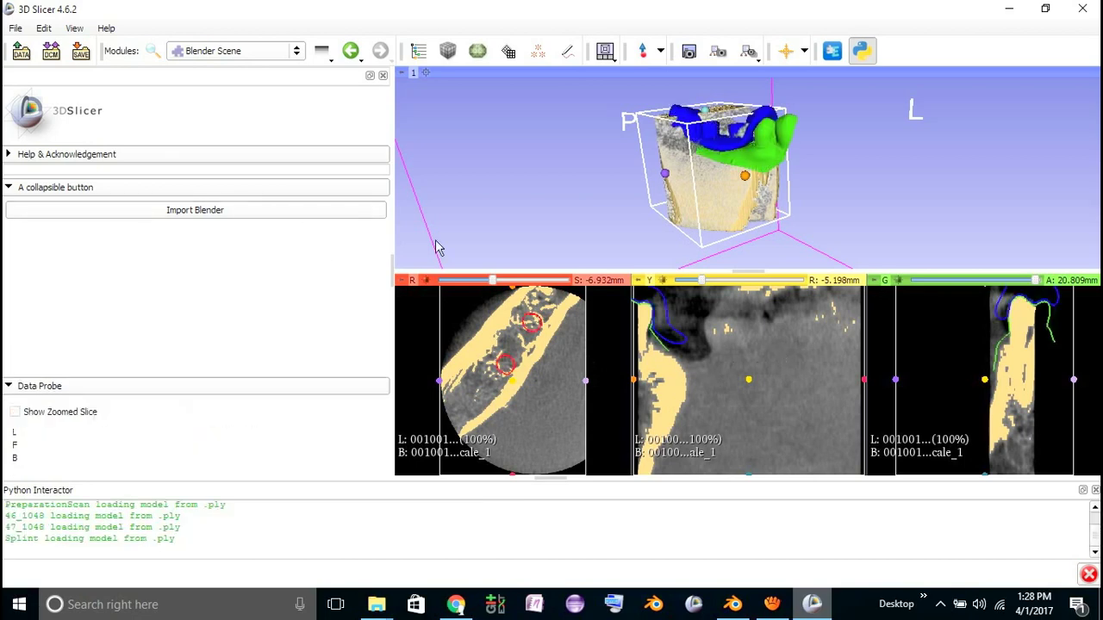
# In the Editor module, delete the bone structure from the per-structure volumes of the label map
pyautogui.click(568, 51)
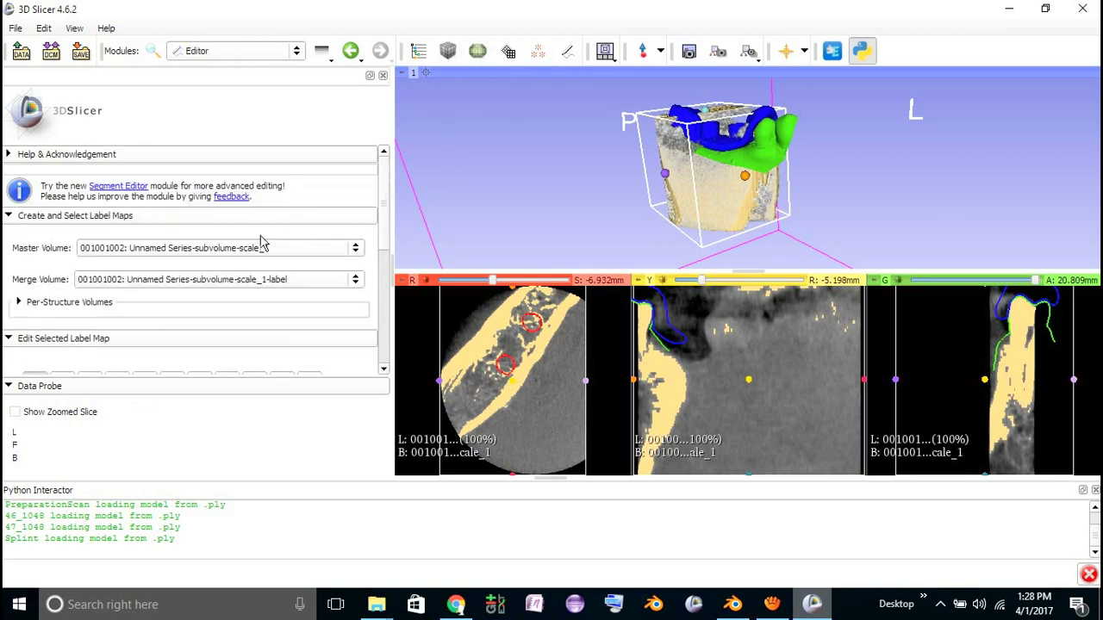
pyautogui.scroll(-5, 145, 295)
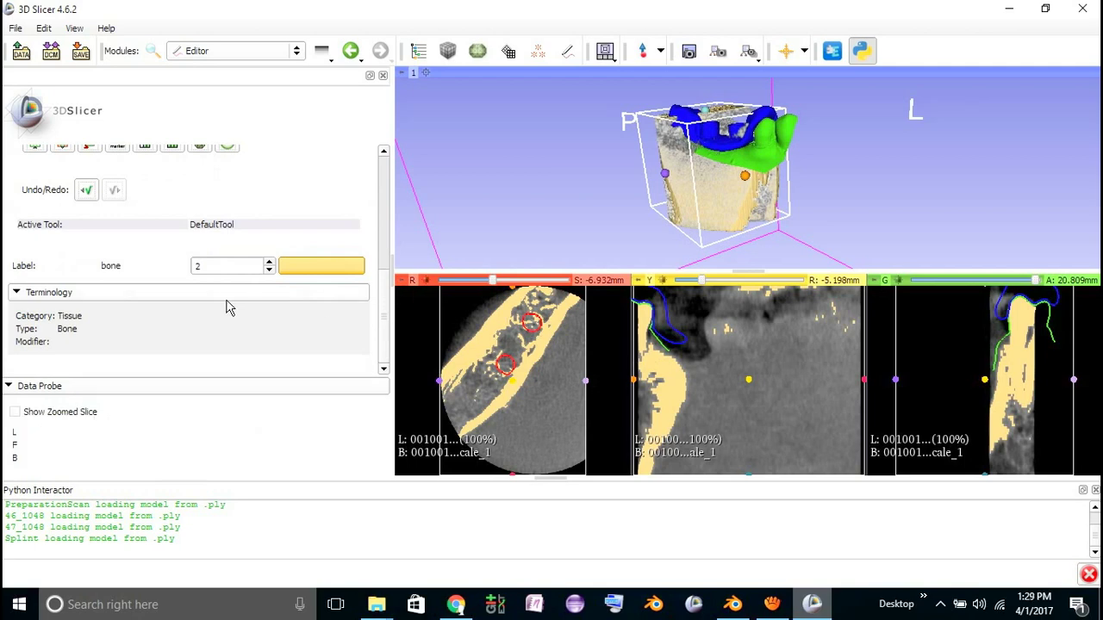
pyautogui.scroll(1, 127, 329)
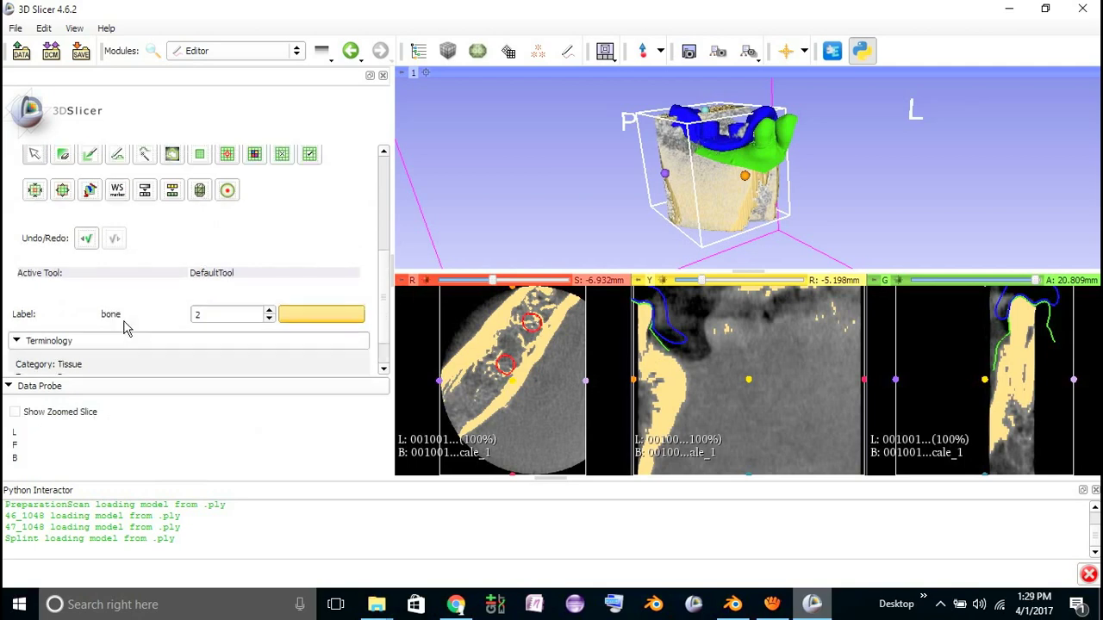
pyautogui.scroll(5, 131, 314)
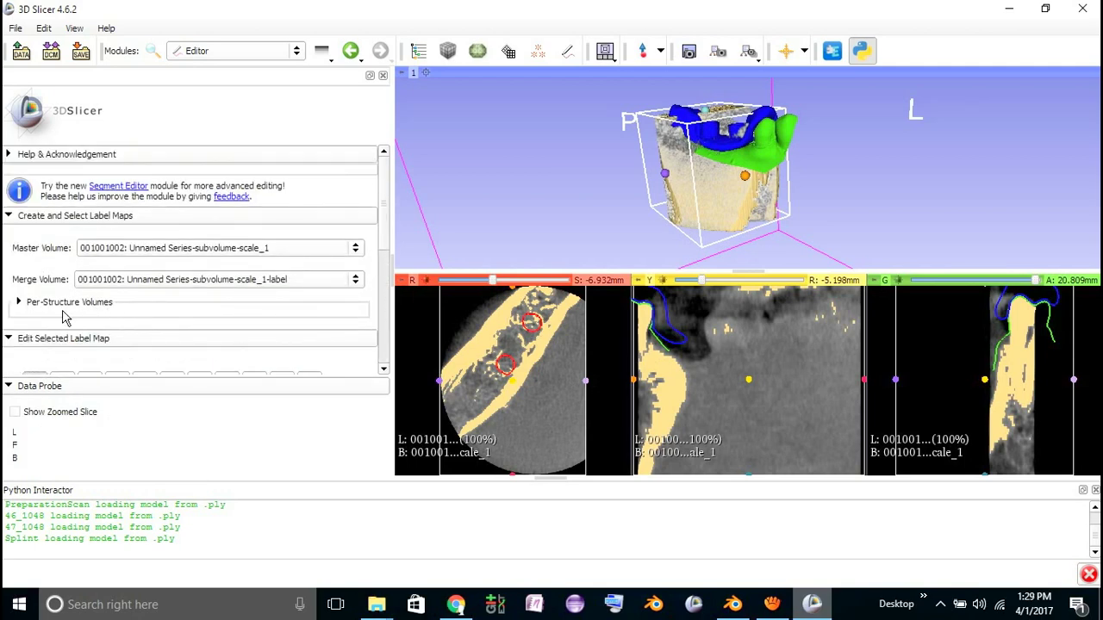
pyautogui.click(19, 303)
pyautogui.scroll(-2, 73, 314)
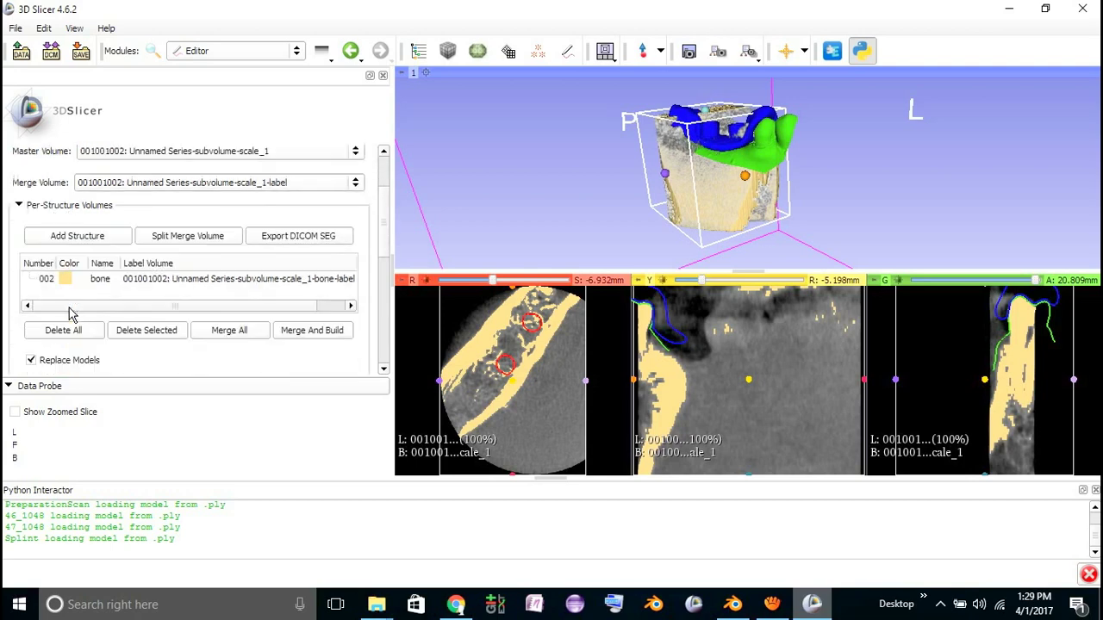
pyautogui.click(109, 280)
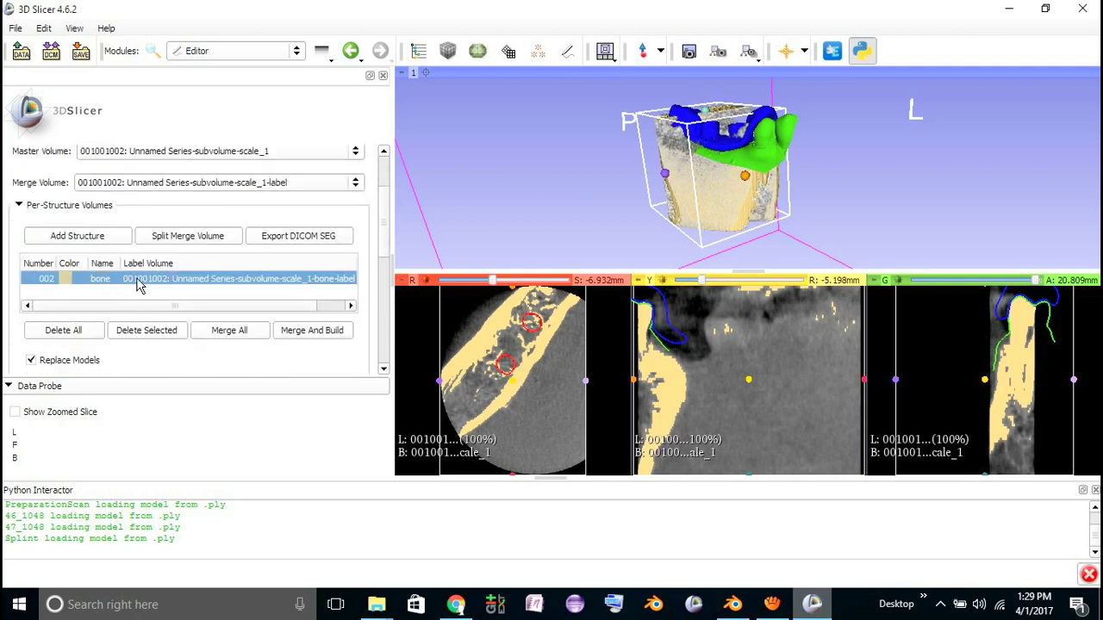
pyautogui.click(152, 334)
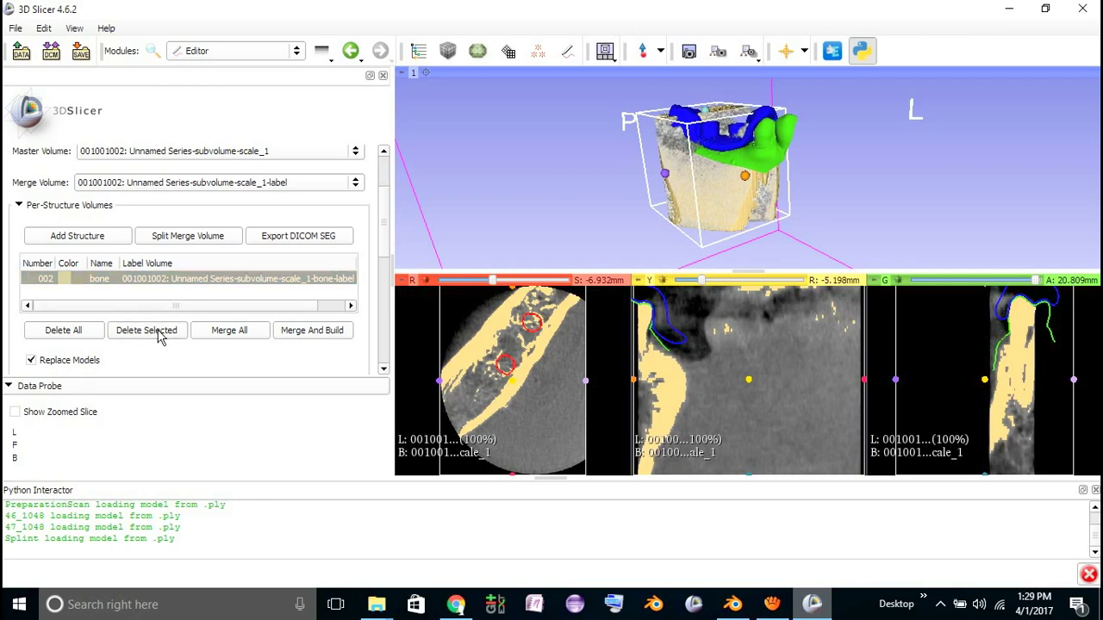
pyautogui.click(521, 324)
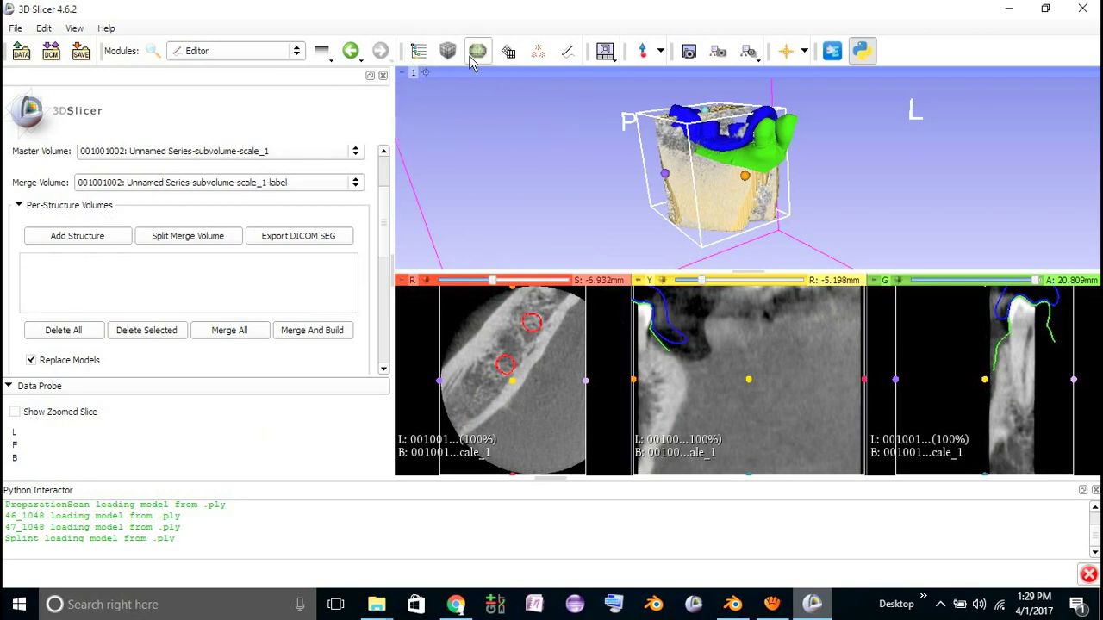
# In the Models module, hide the bone model under Editor Models
pyautogui.click(296, 50)
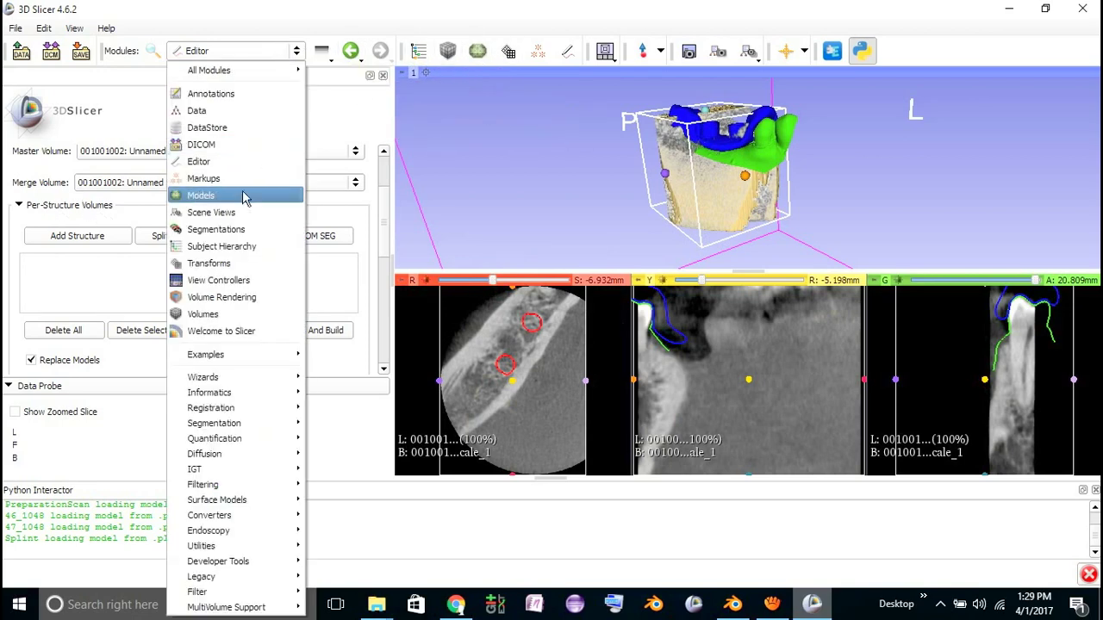
pyautogui.click(245, 192)
pyautogui.scroll(2, 126, 207)
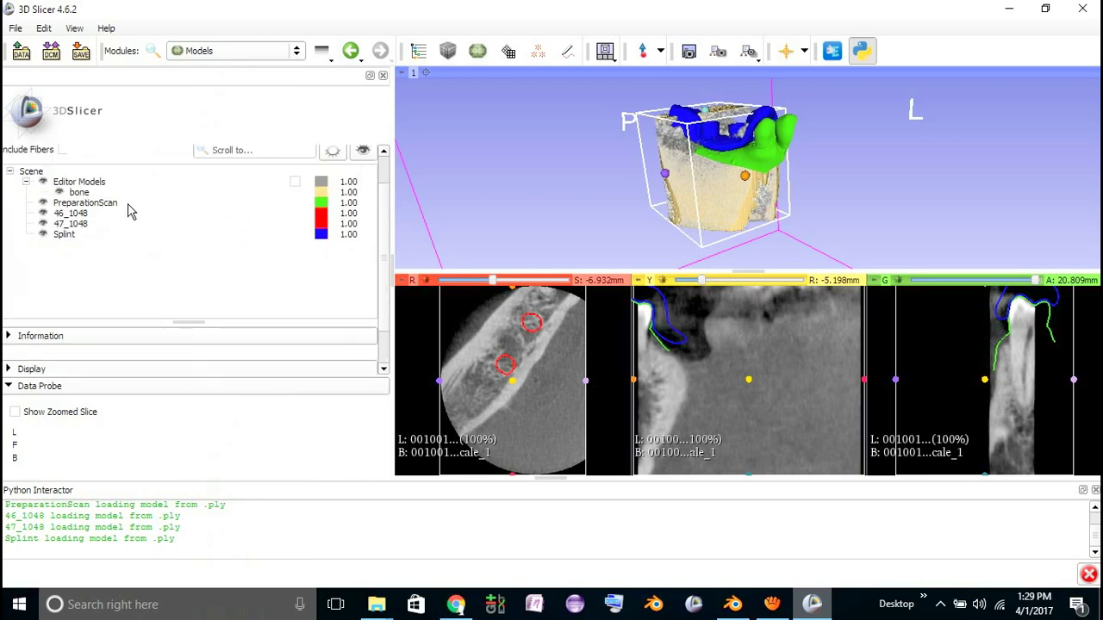
pyautogui.click(76, 193)
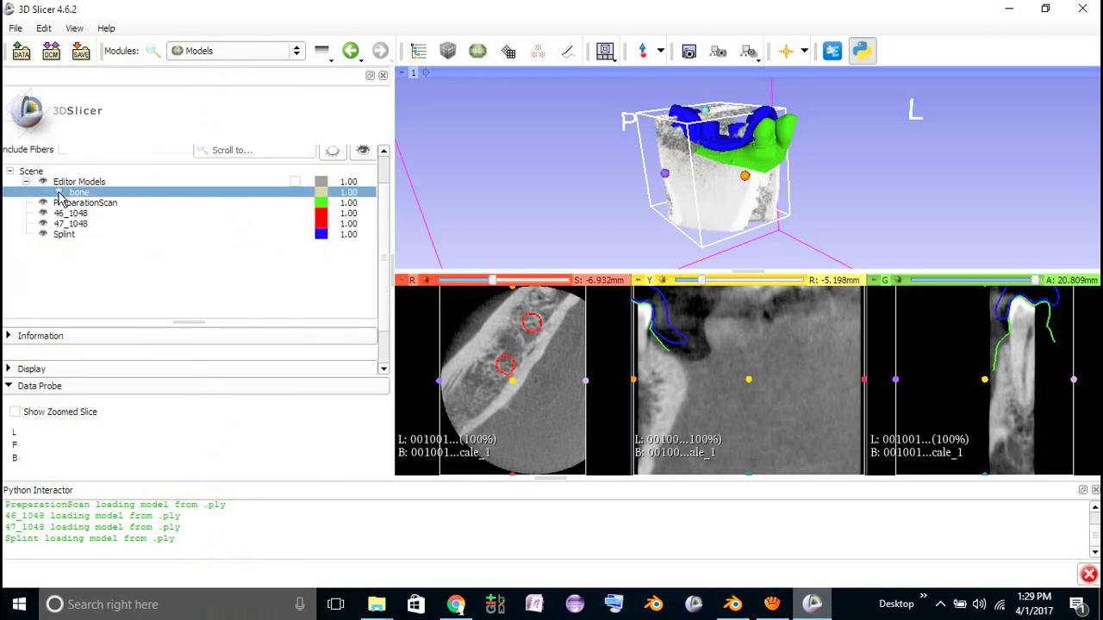
# Examine the implant, scan and splint outlines against the CT across the axial slices
pyautogui.scroll(-2, 726, 195)
pyautogui.scroll(-5, 515, 383)
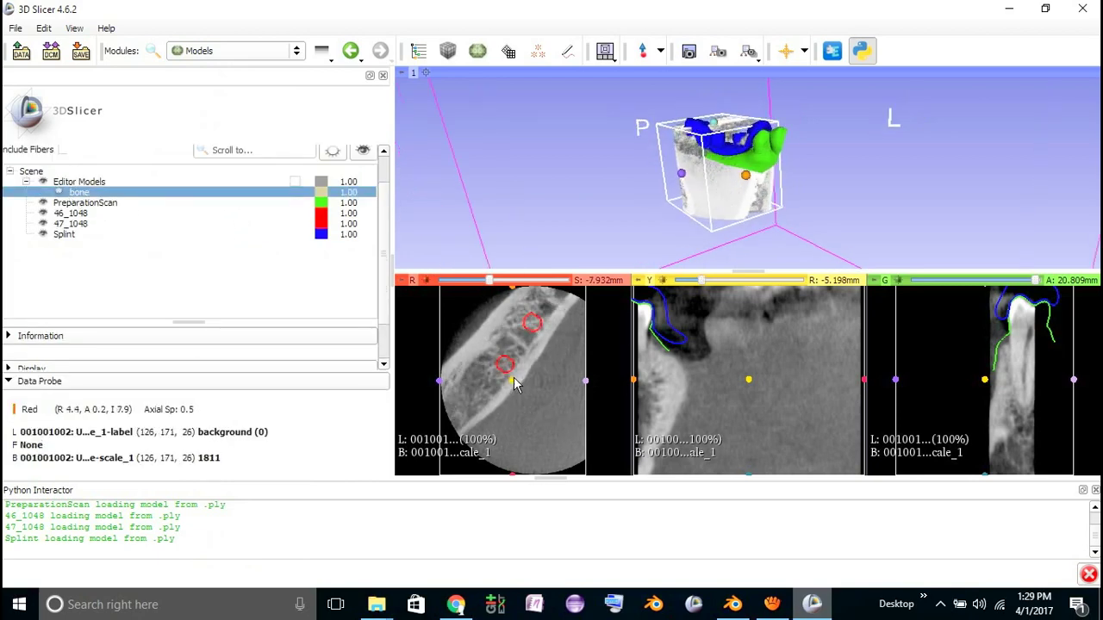
pyautogui.scroll(11, 517, 379)
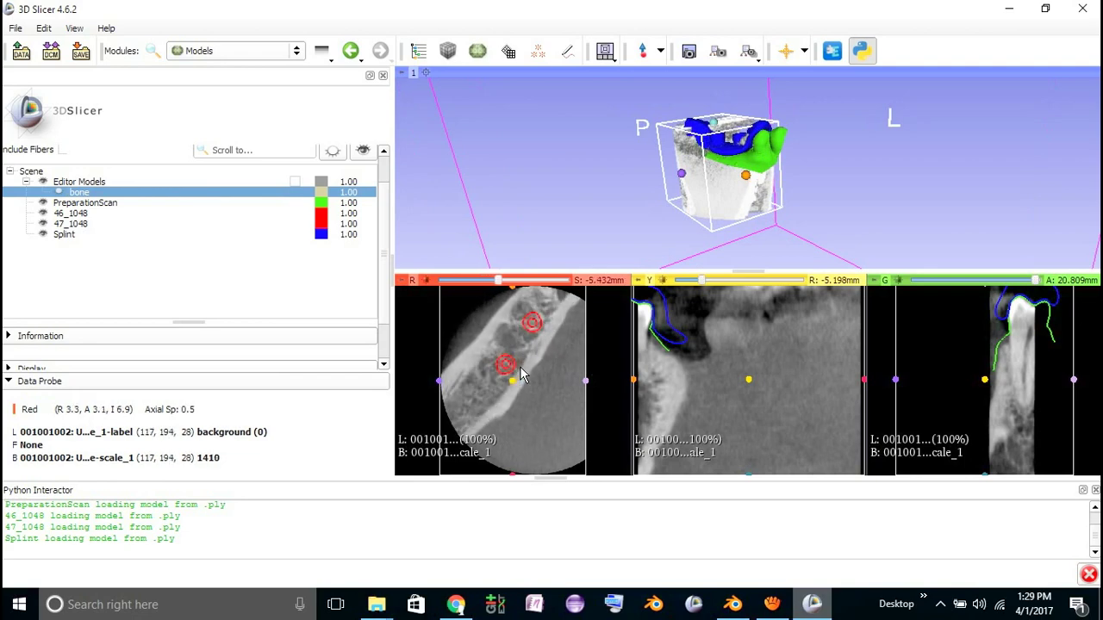
pyautogui.scroll(15, 520, 374)
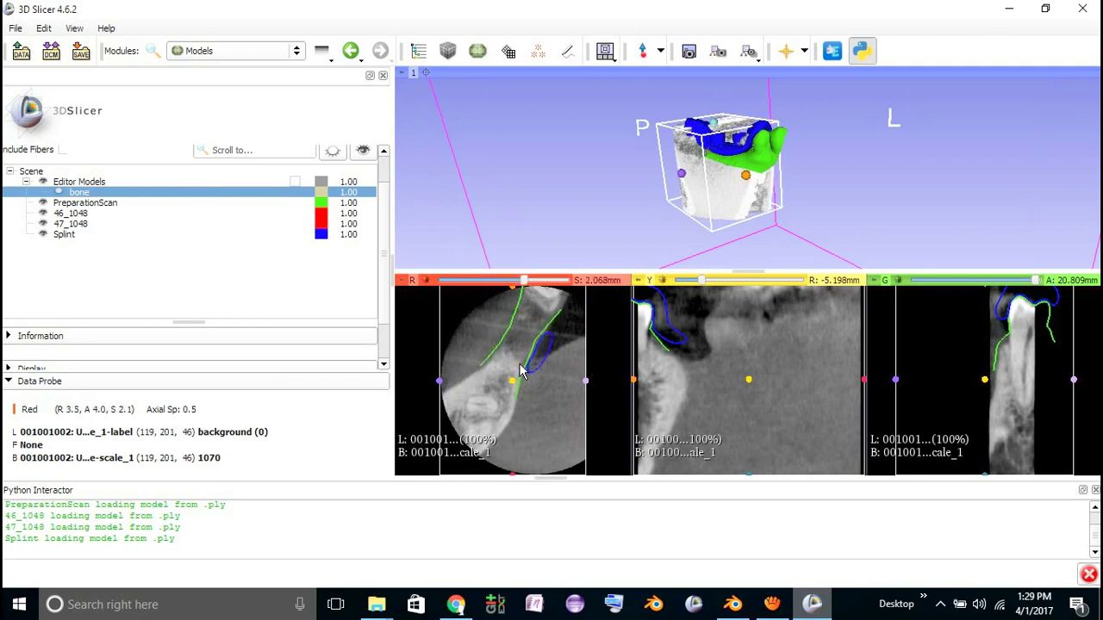
pyautogui.scroll(-1, 530, 395)
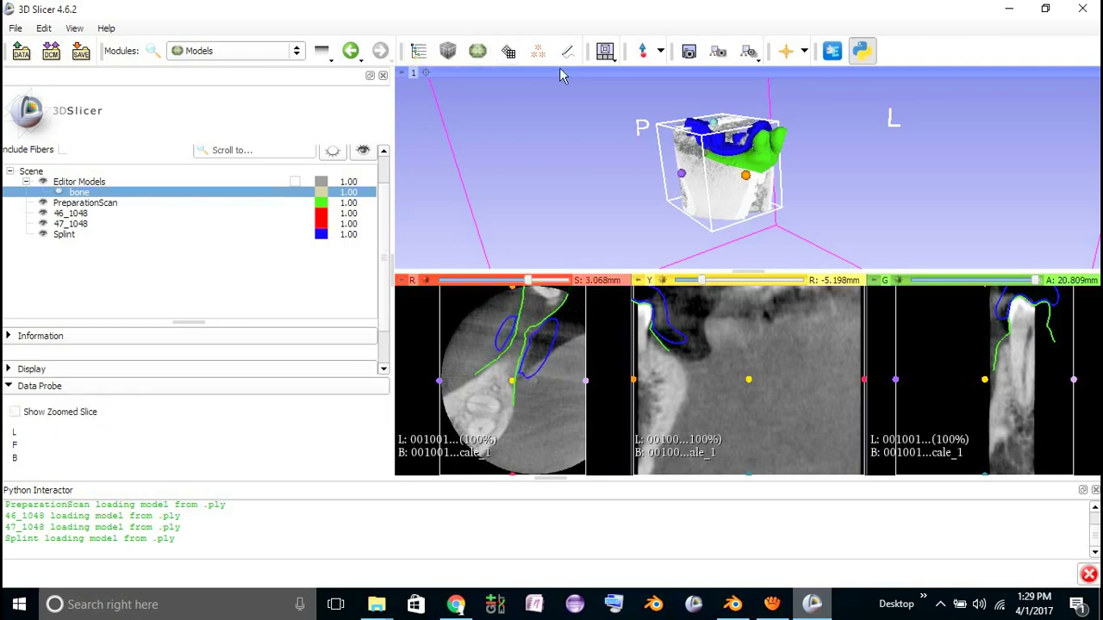
# Switch to the Red slice only layout and examine the splint and preparation scan outlines around the implant sites
pyautogui.click(606, 53)
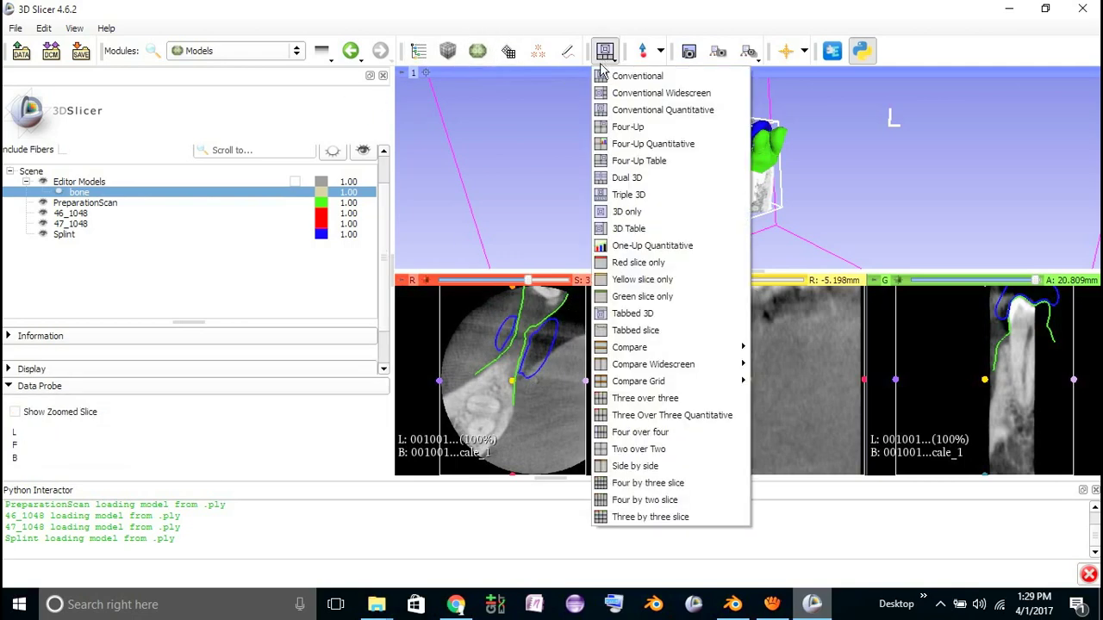
pyautogui.click(646, 261)
pyautogui.scroll(-5, 743, 224)
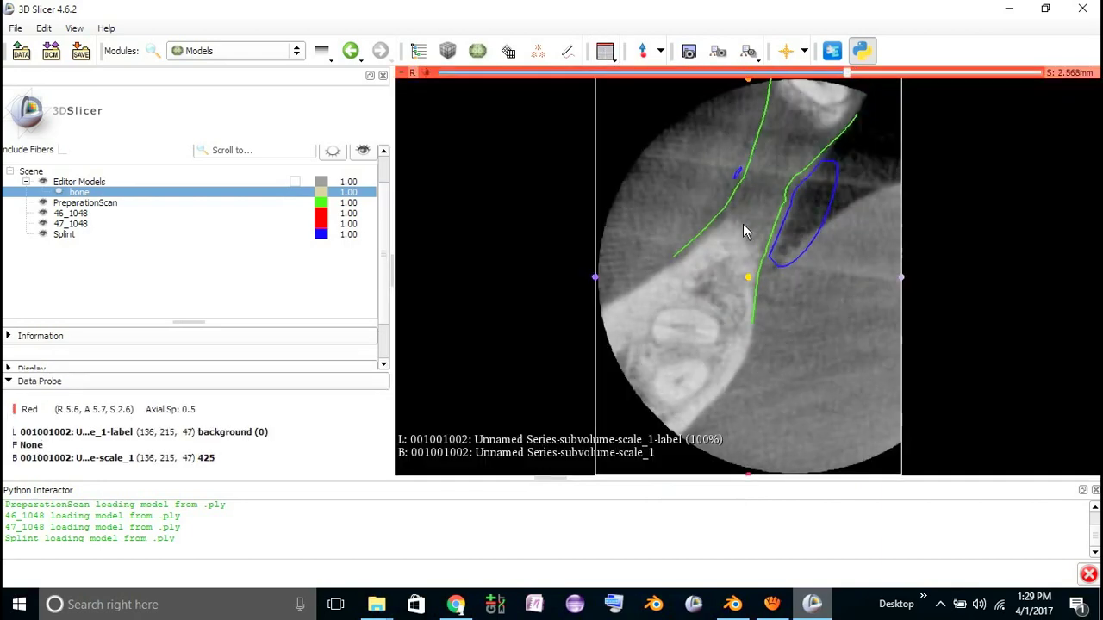
pyautogui.scroll(9, 745, 229)
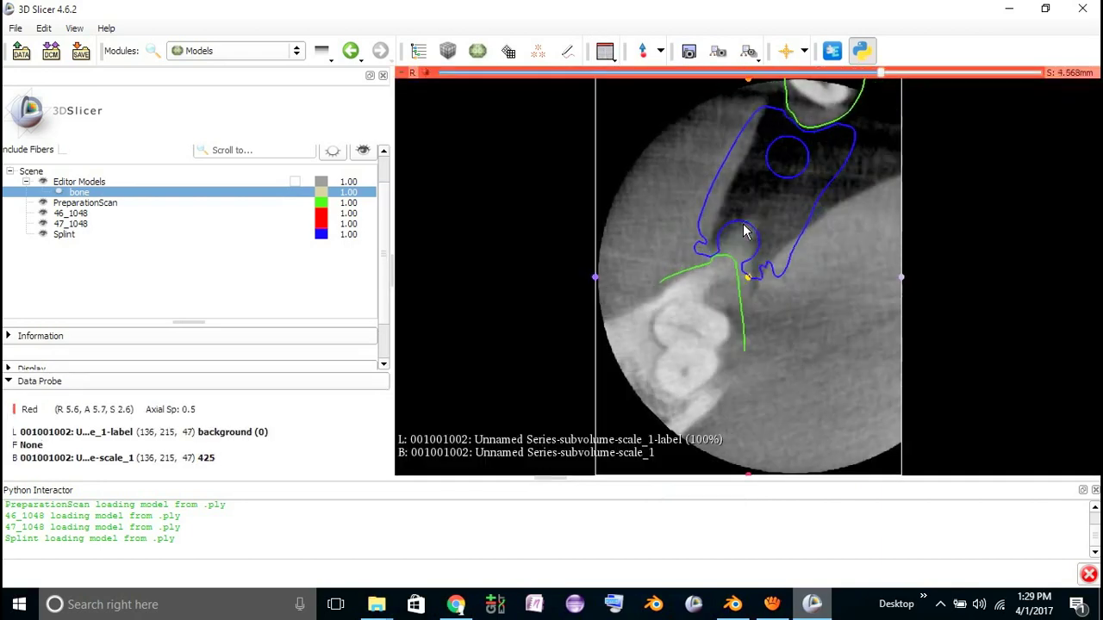
pyautogui.scroll(5, 746, 239)
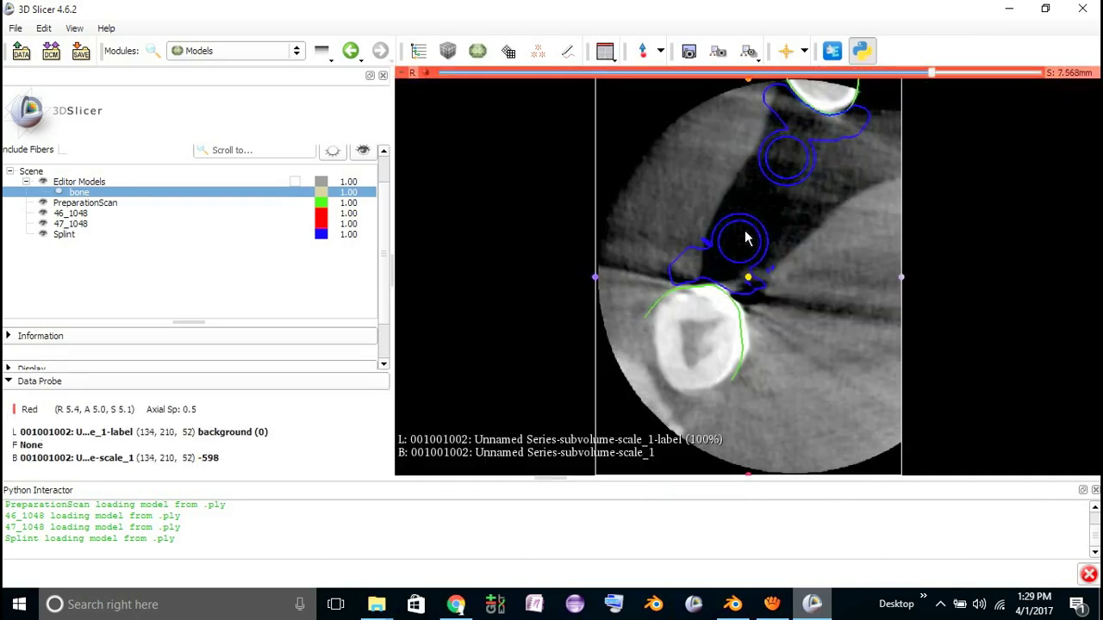
pyautogui.scroll(2, 747, 239)
pyautogui.scroll(-5, 747, 239)
pyautogui.scroll(-5, 722, 320)
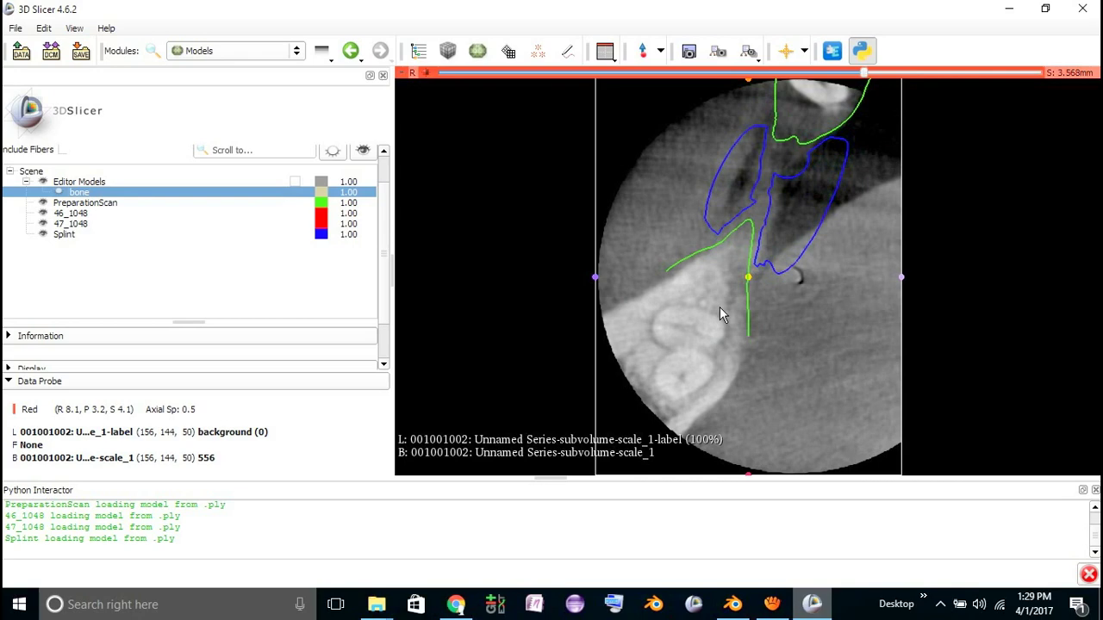
pyautogui.scroll(4, 722, 315)
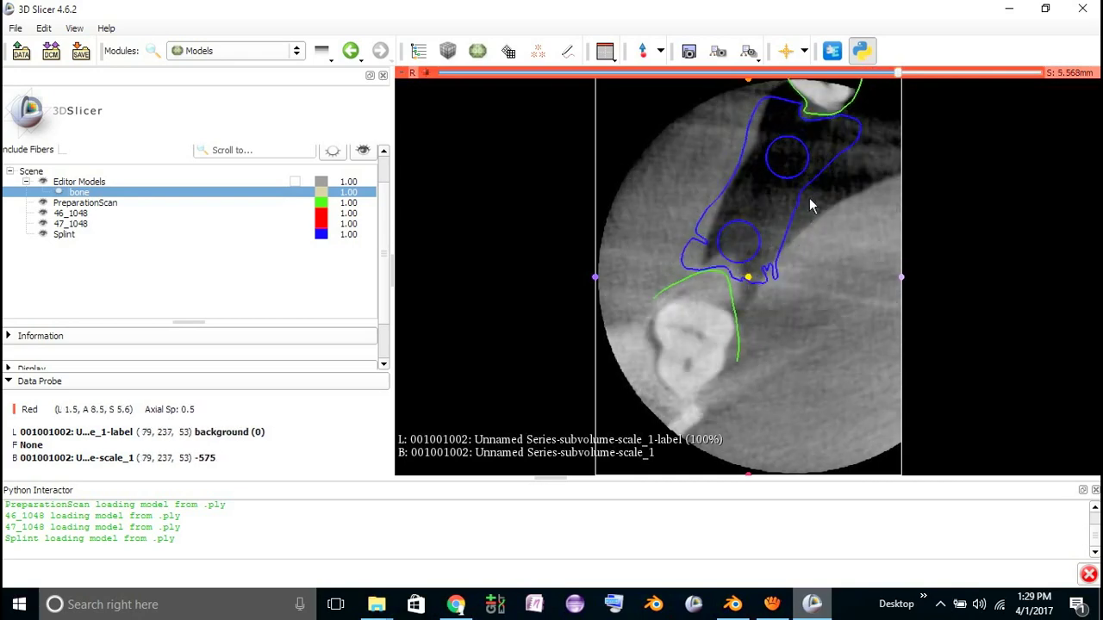
# Examine how the preparation scan and splint outlines fit the crowns of the neighbouring teeth in the upper axial slices
pyautogui.moveTo(810, 205); pyautogui.dragTo(760, 256, button='middle')
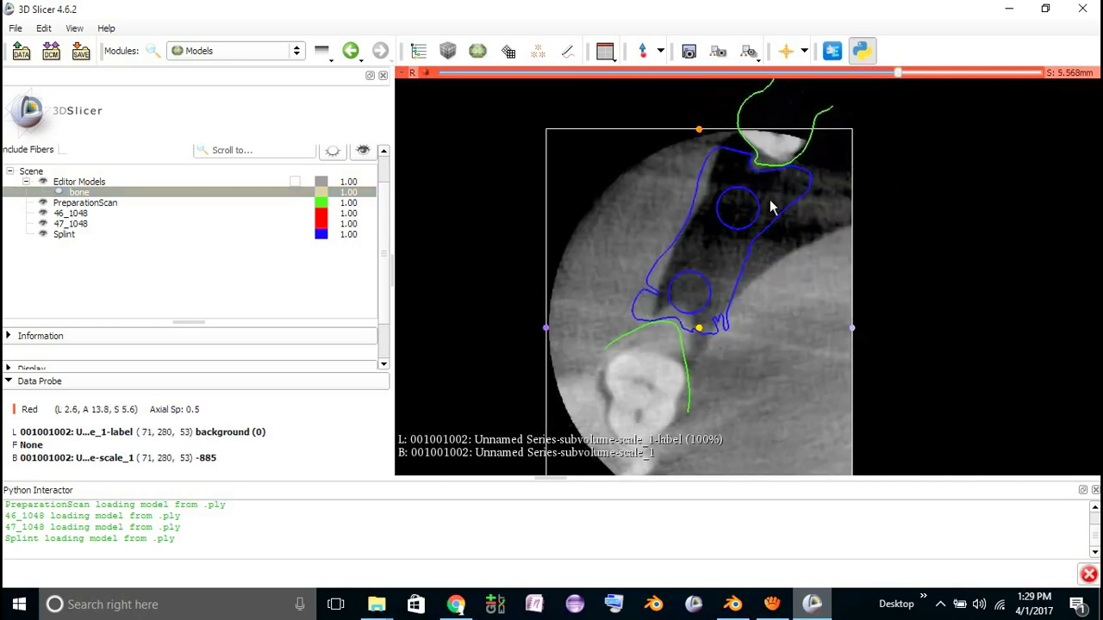
pyautogui.scroll(6, 771, 207)
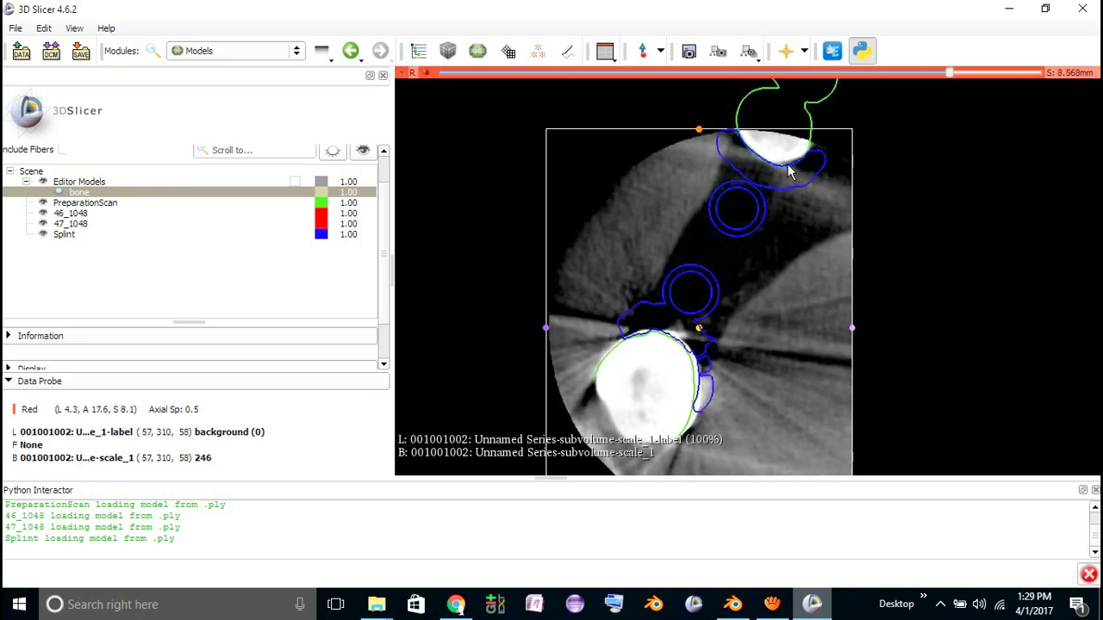
pyautogui.scroll(3, 789, 171)
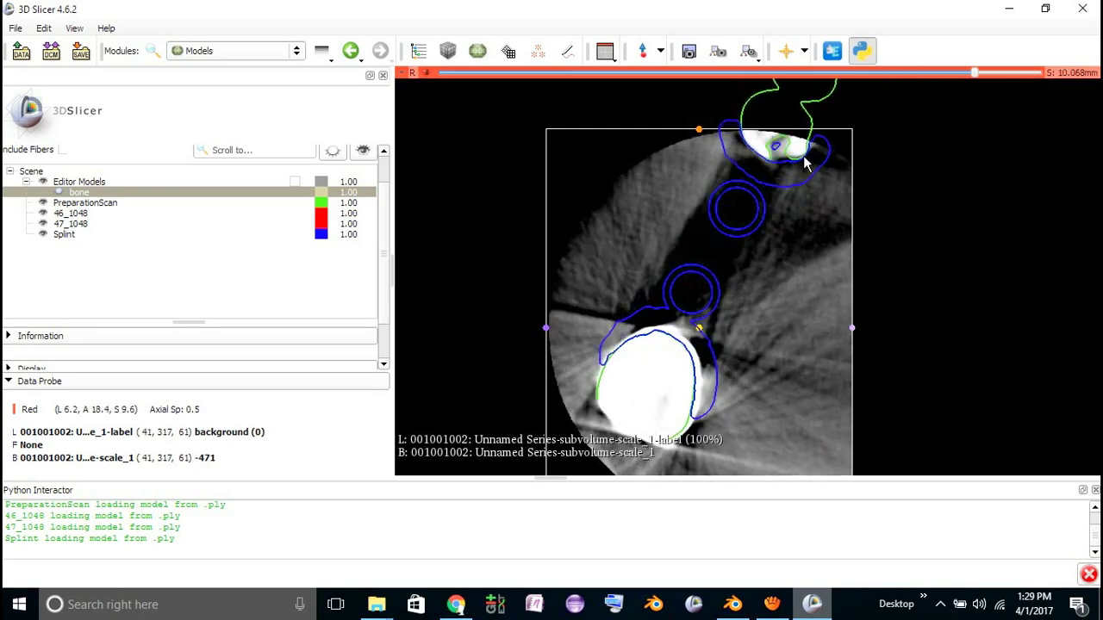
pyautogui.scroll(1, 803, 157)
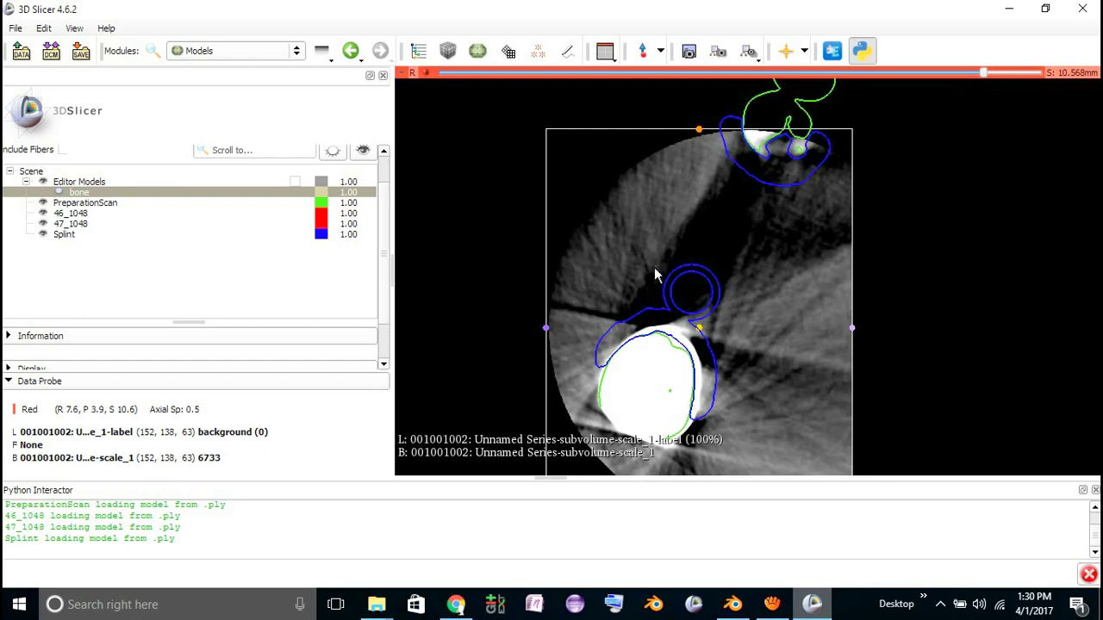
pyautogui.scroll(-7, 655, 274)
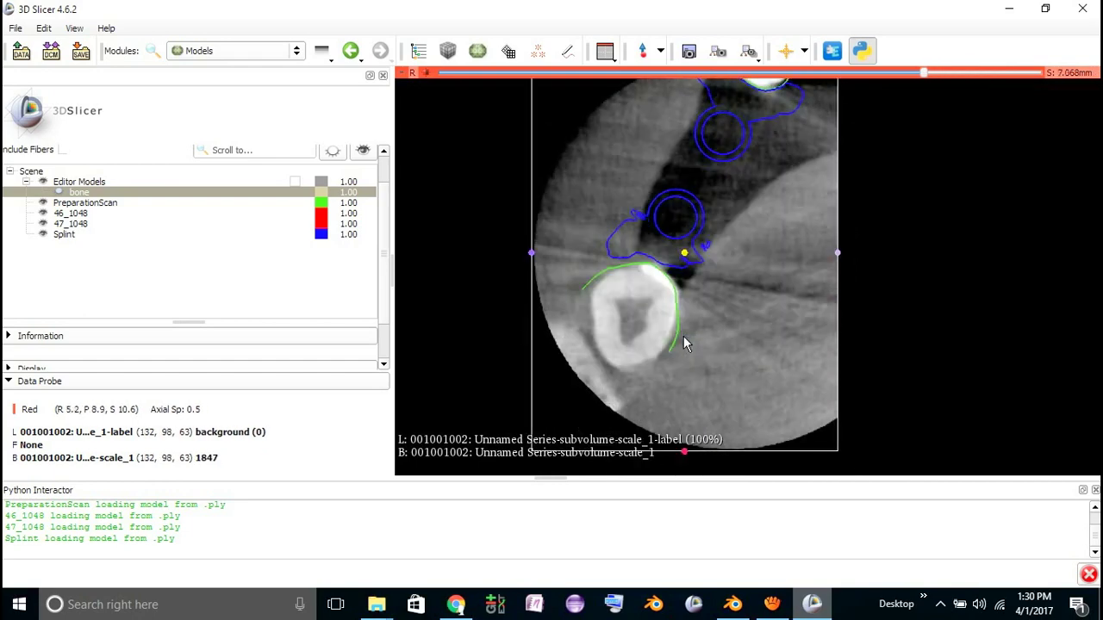
pyautogui.scroll(6, 685, 343)
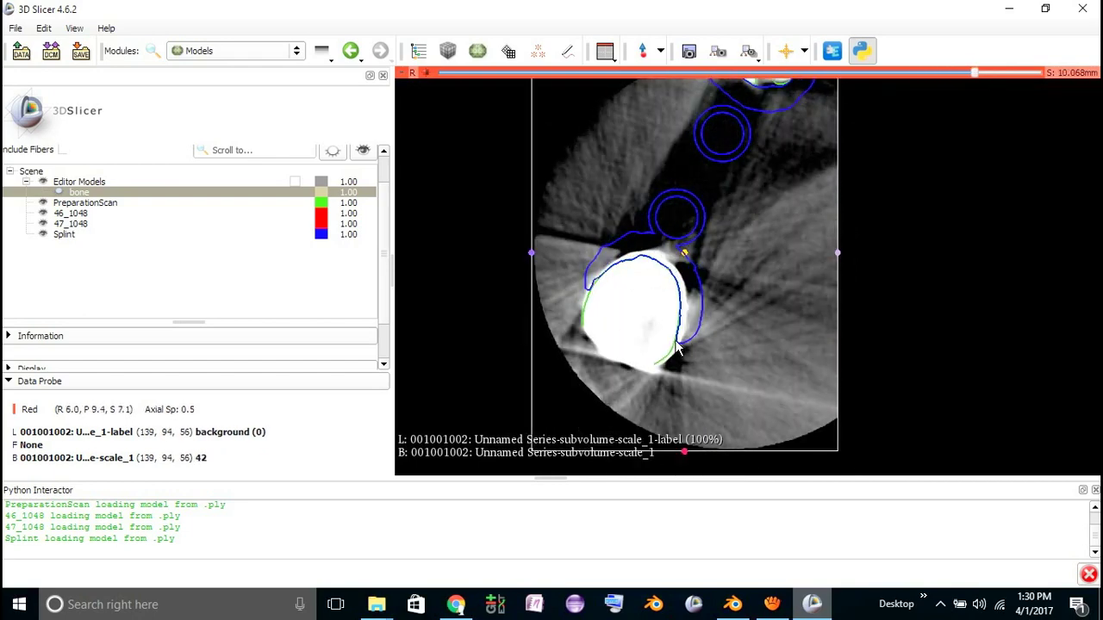
pyautogui.scroll(7, 679, 346)
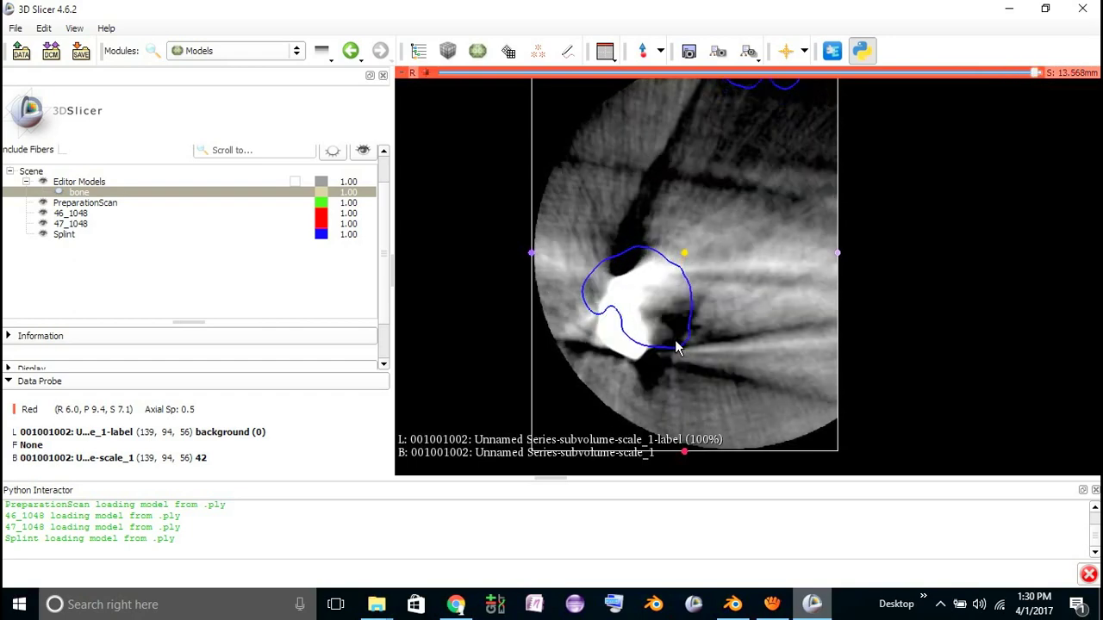
# Examine the axial slices from the splint down into the jaw bone to check the implant positions and the scan's gum outline
pyautogui.scroll(-15, 678, 346)
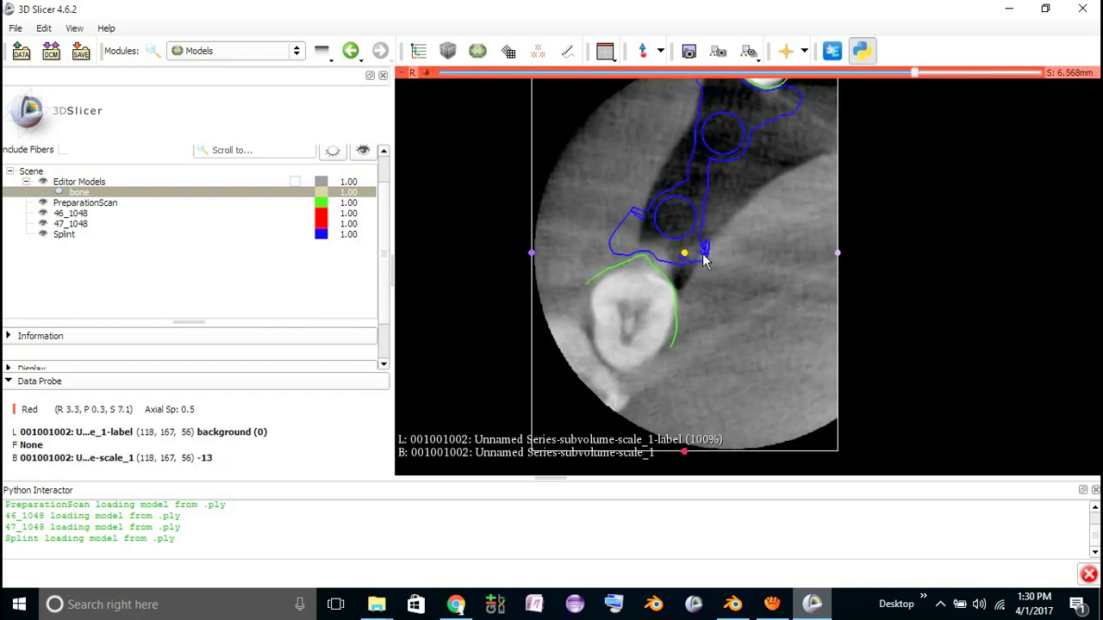
pyautogui.scroll(-10, 682, 307)
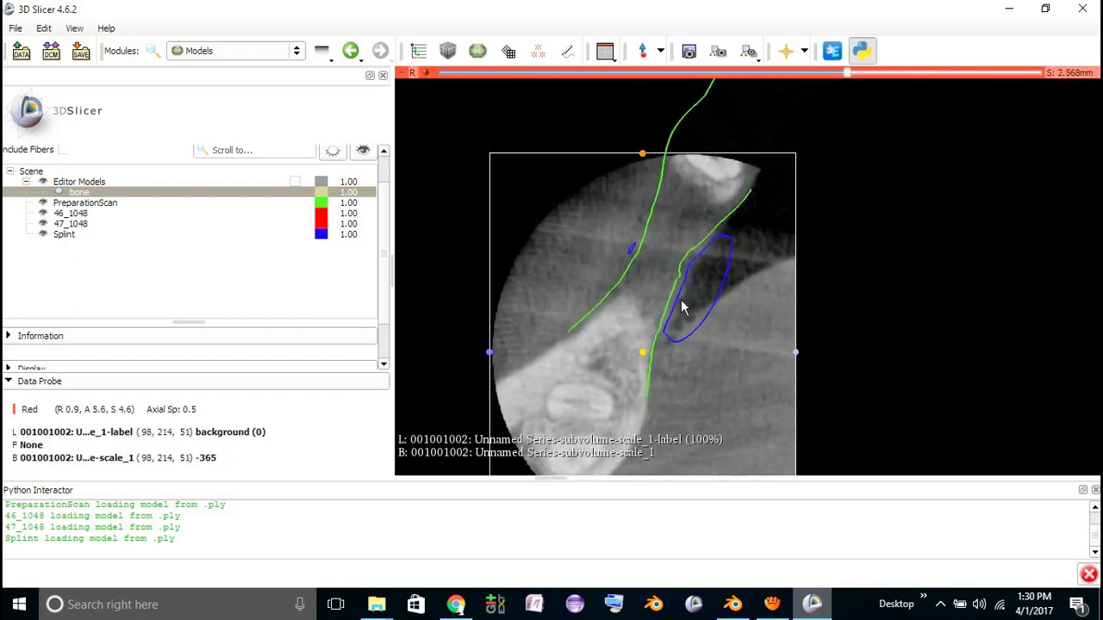
pyautogui.scroll(-2, 682, 307)
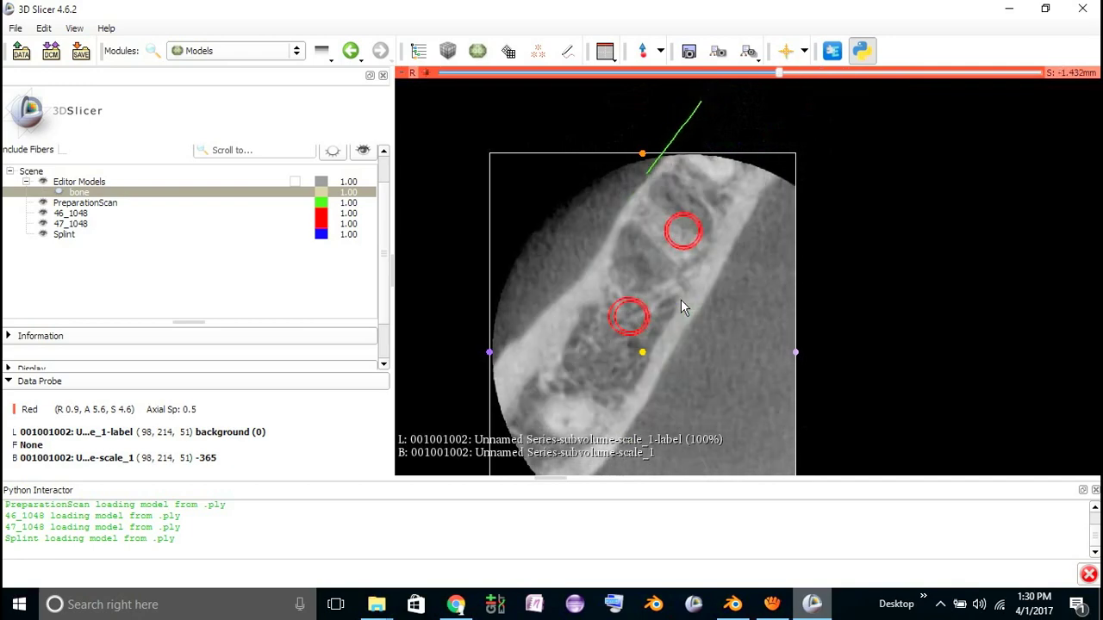
pyautogui.scroll(1, 681, 301)
pyautogui.scroll(-1, 681, 301)
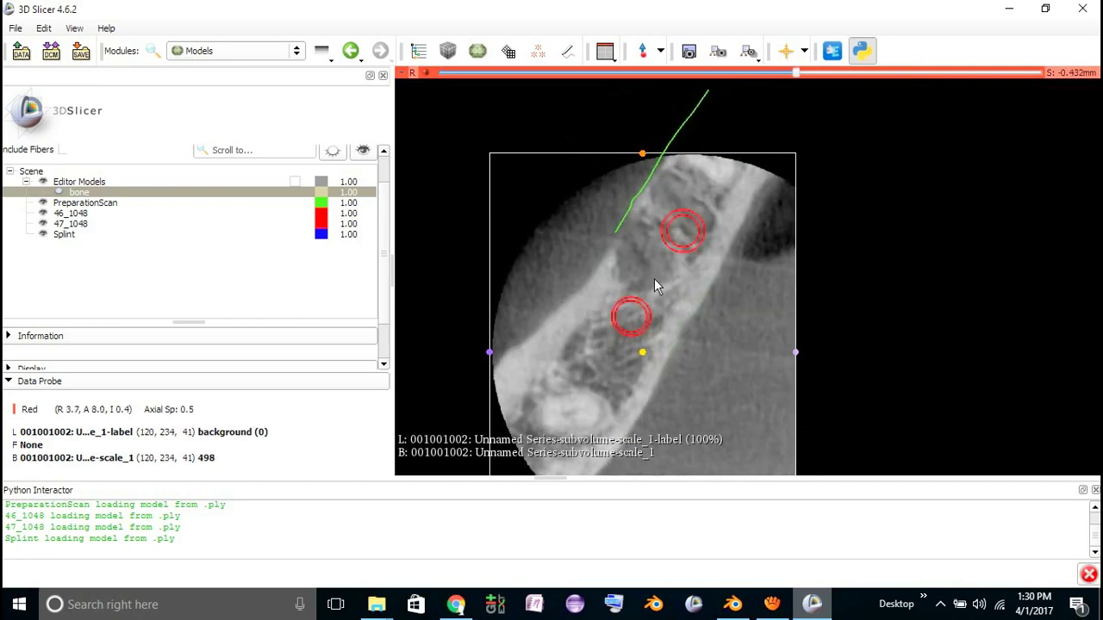
pyautogui.scroll(1, 685, 319)
pyautogui.scroll(2, 689, 334)
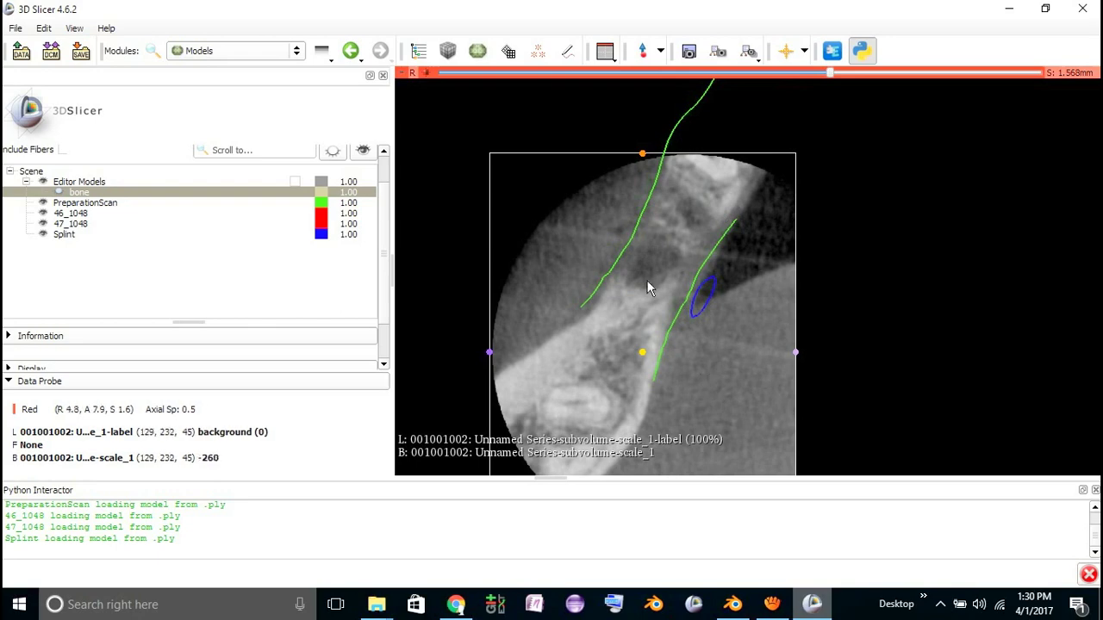
pyautogui.scroll(-1, 623, 293)
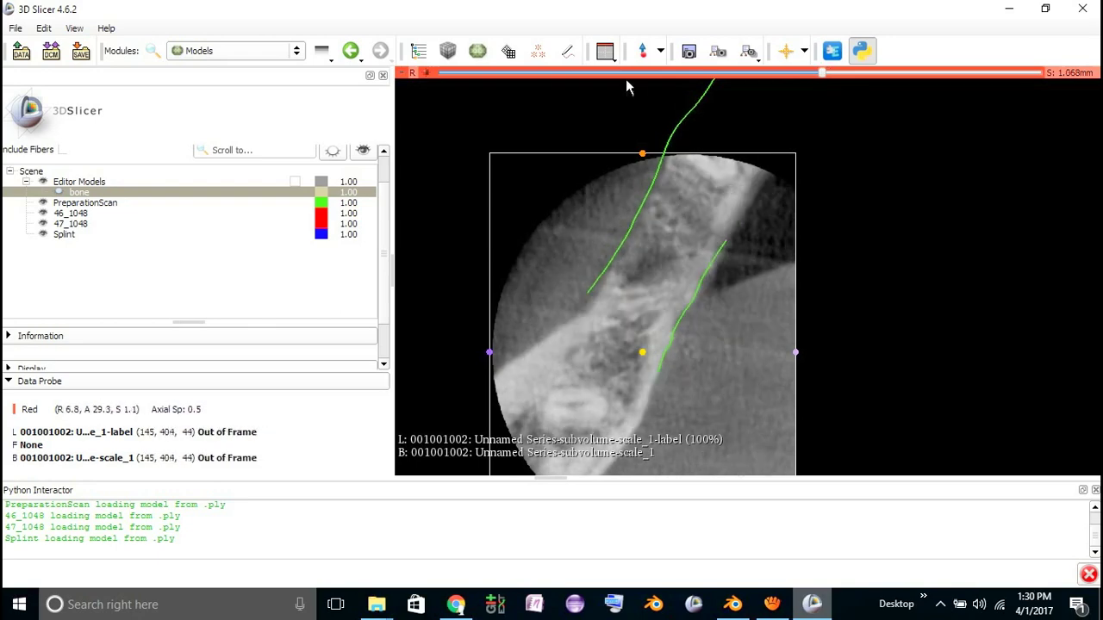
# Switch to the Yellow slice only layout and examine the splint, preparation scan and implant outlines across the sagittal slices
pyautogui.click(604, 52)
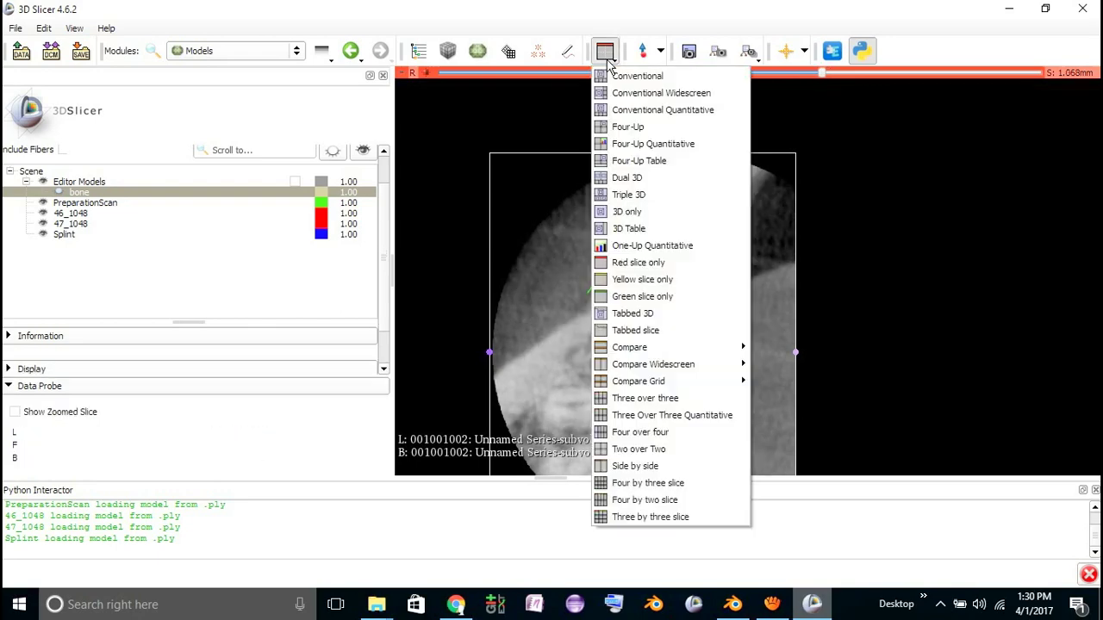
pyautogui.click(651, 279)
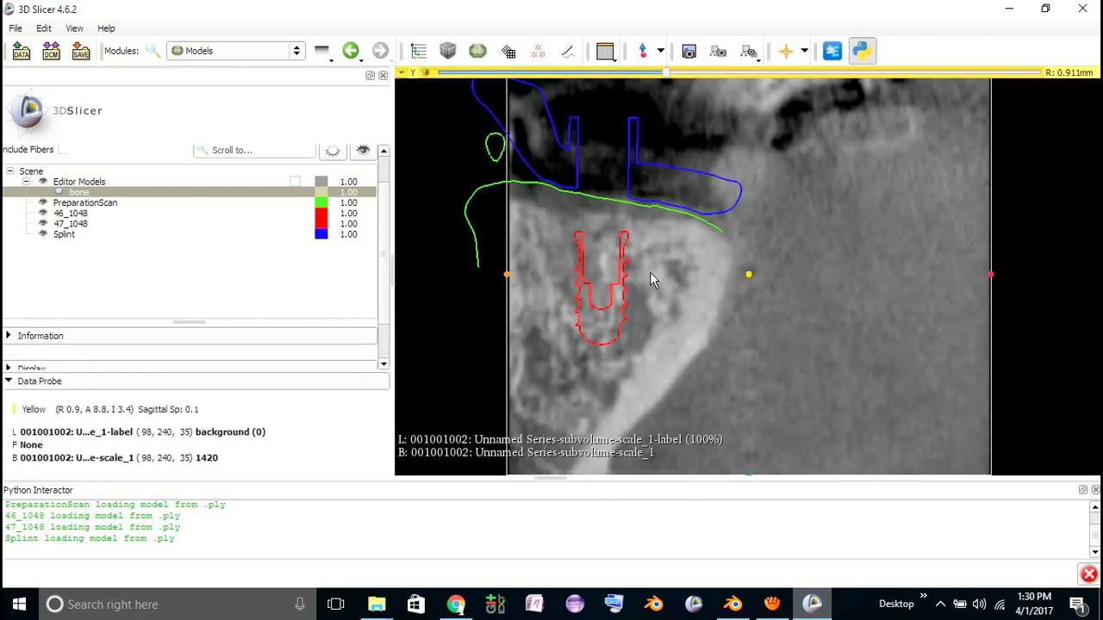
pyautogui.scroll(-5, 647, 282)
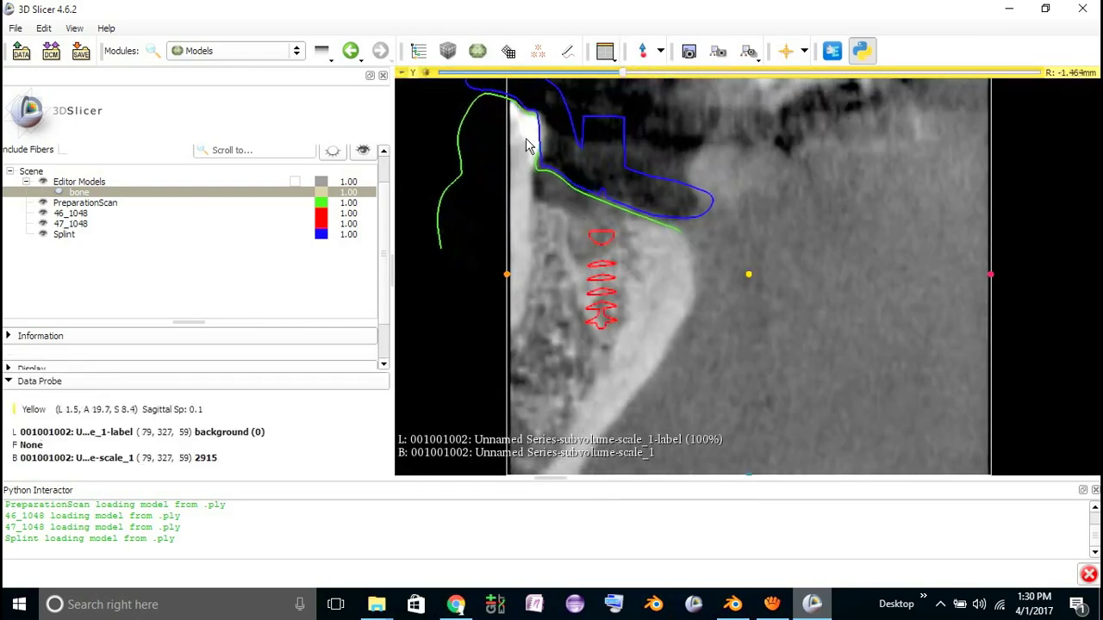
pyautogui.scroll(3, 551, 172)
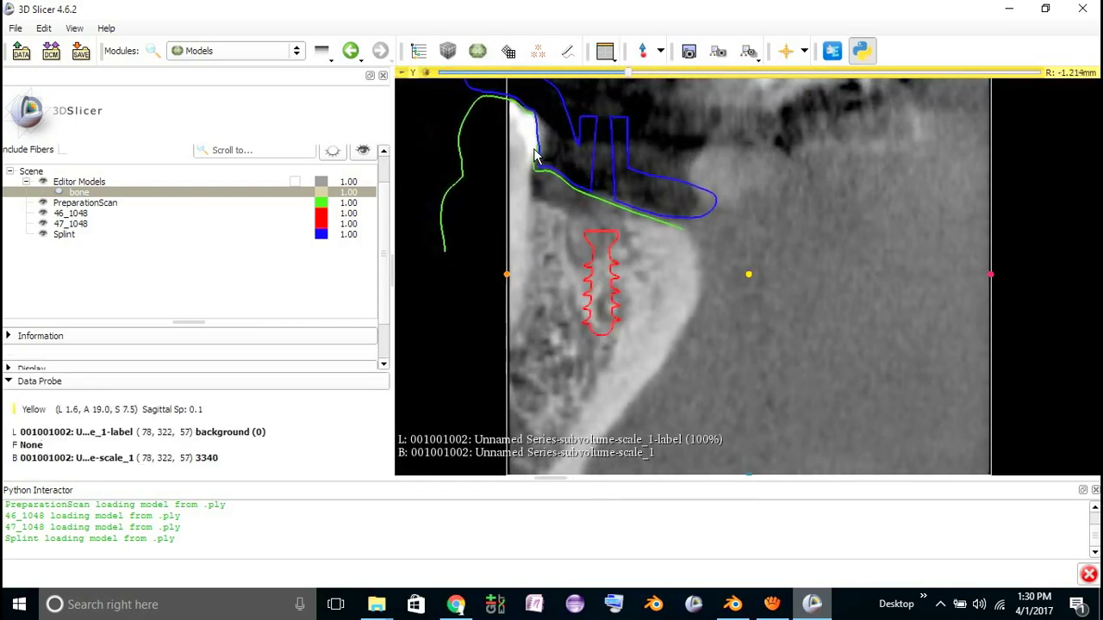
pyautogui.scroll(-3, 557, 200)
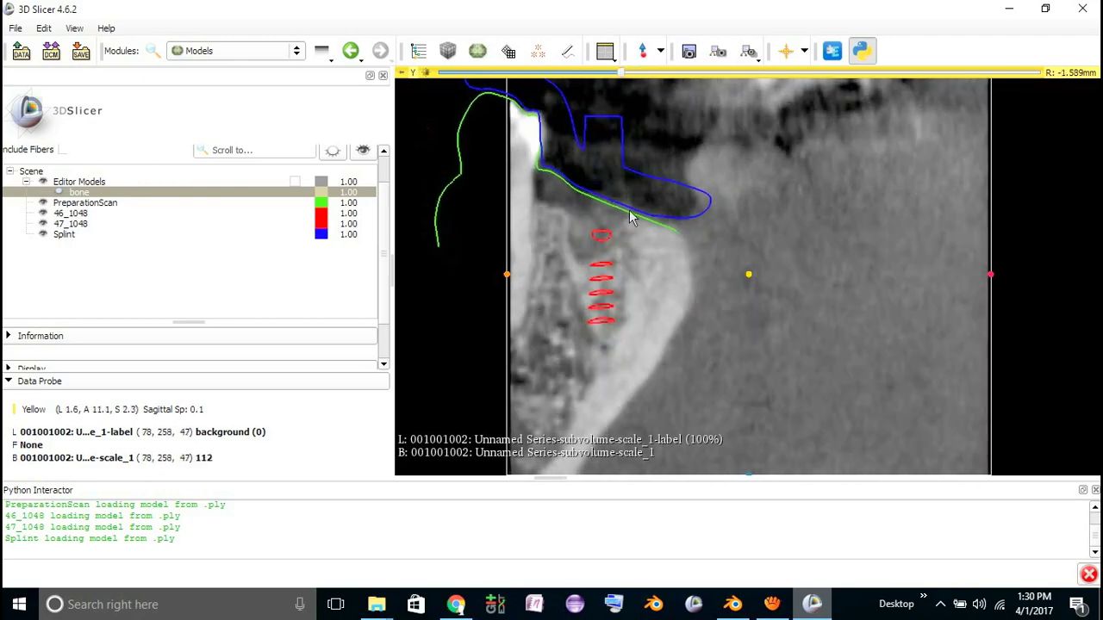
pyautogui.scroll(4, 637, 222)
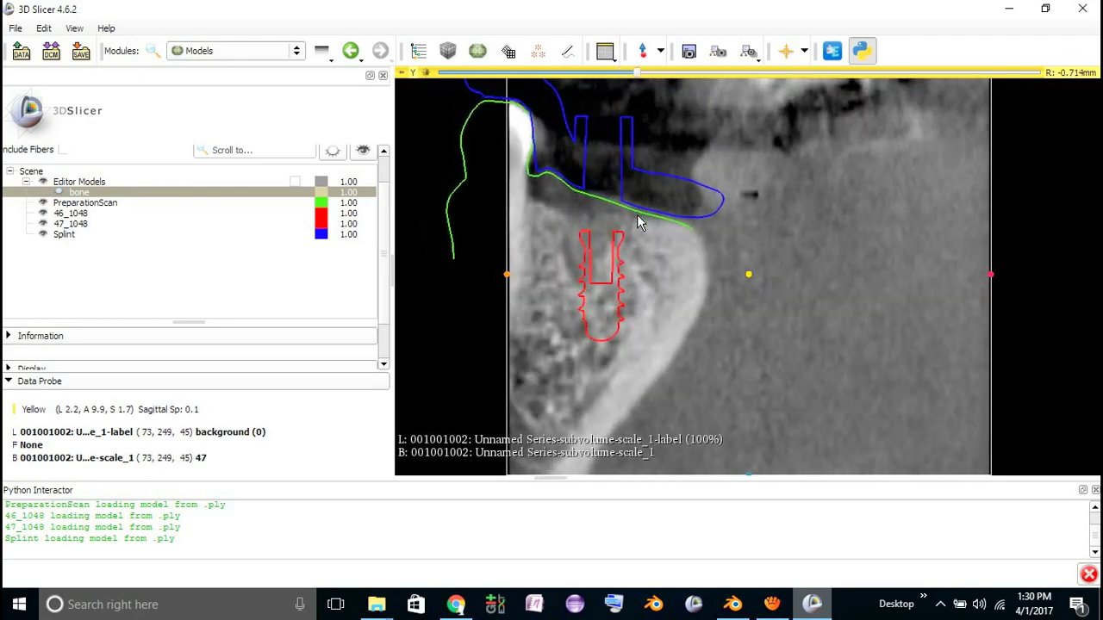
pyautogui.scroll(4, 637, 222)
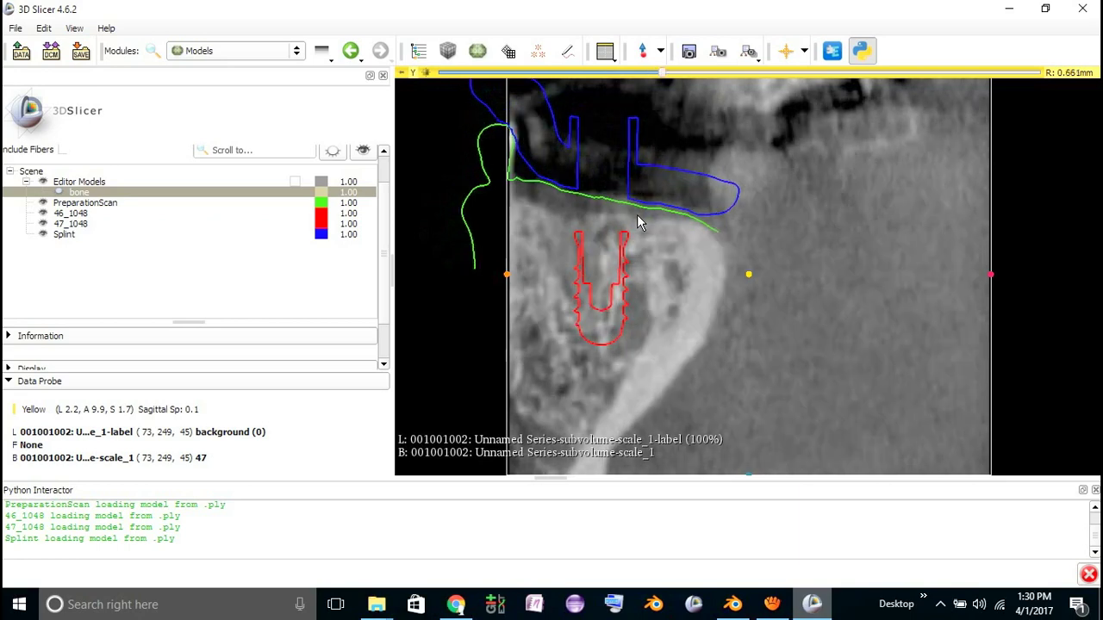
pyautogui.scroll(1, 638, 223)
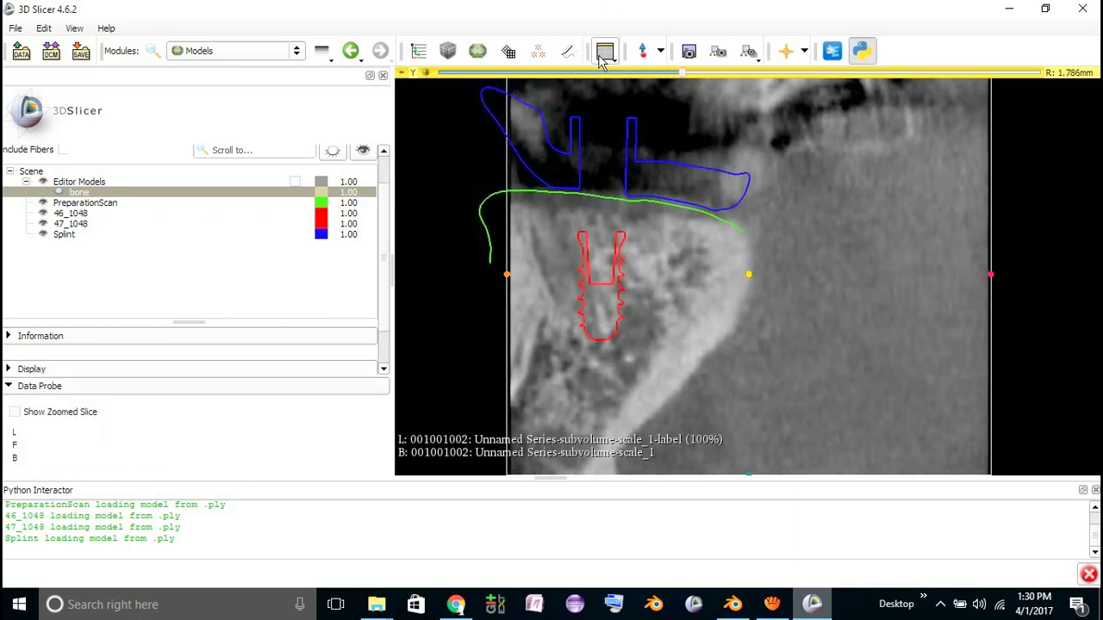
# Switch to the Conventional Widescreen layout, view the models with the CT volume from the side, and widen the slice views
pyautogui.click(604, 53)
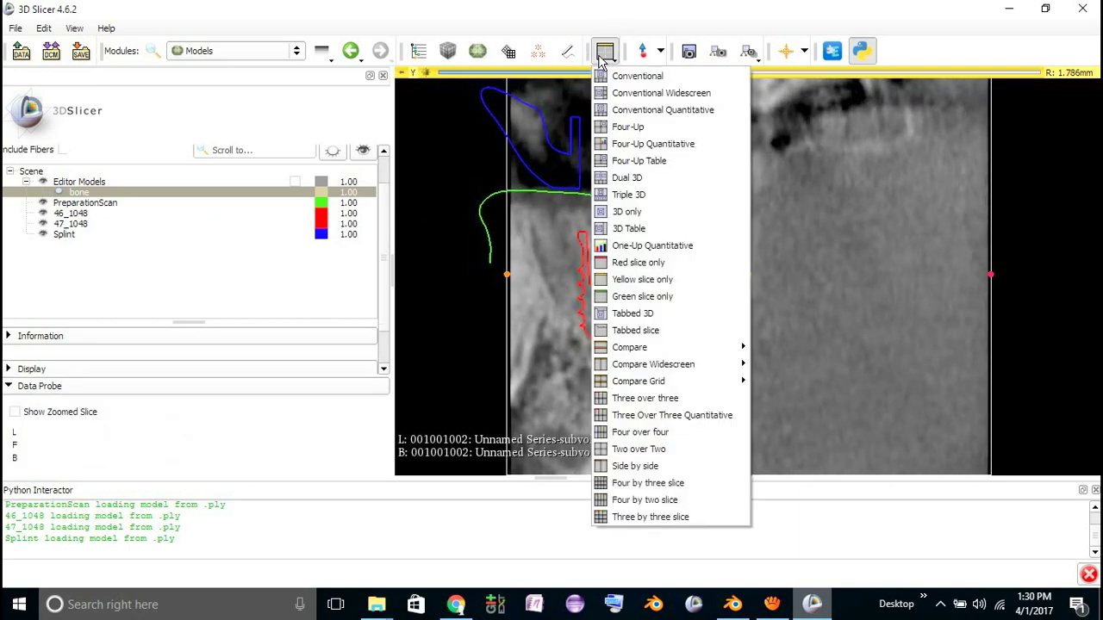
pyautogui.click(696, 95)
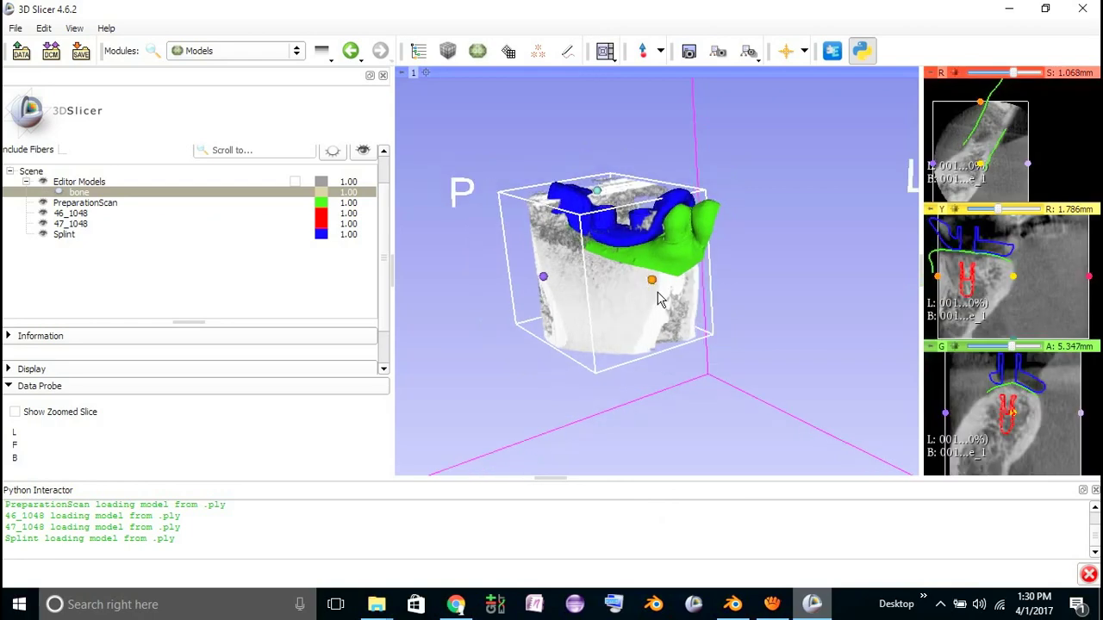
pyautogui.scroll(4, 650, 283)
pyautogui.moveTo(610, 333); pyautogui.dragTo(758, 246)
pyautogui.moveTo(883, 291); pyautogui.dragTo(590, 270)
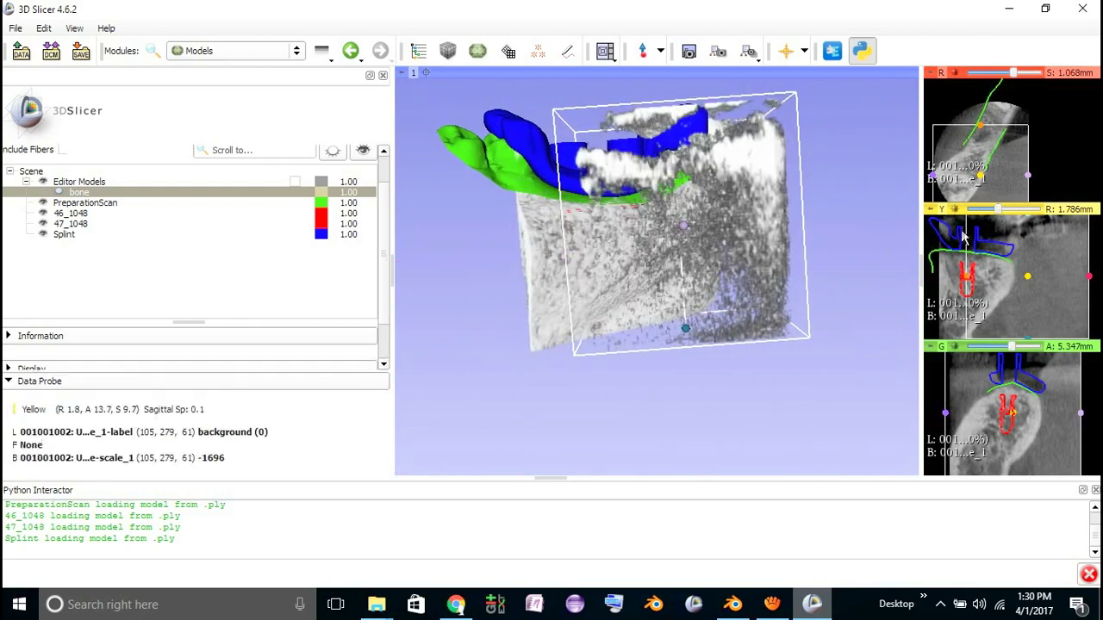
pyautogui.moveTo(920, 251); pyautogui.dragTo(831, 260)
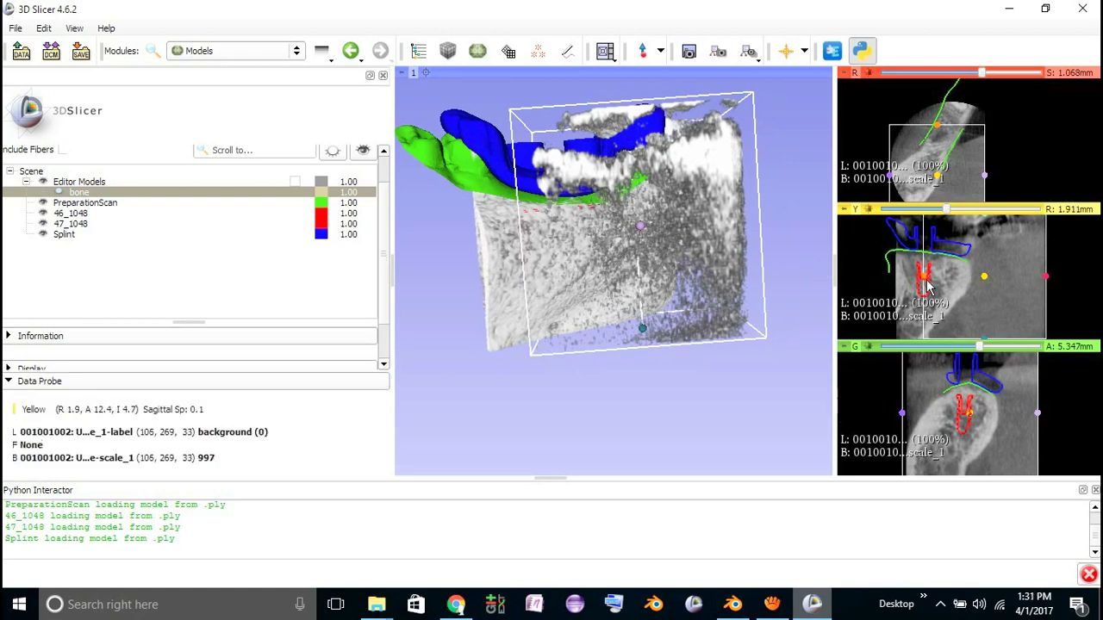
# Switch to Blender and select the 46_1048 implant
pyautogui.hotkey('alt', 'Tab')
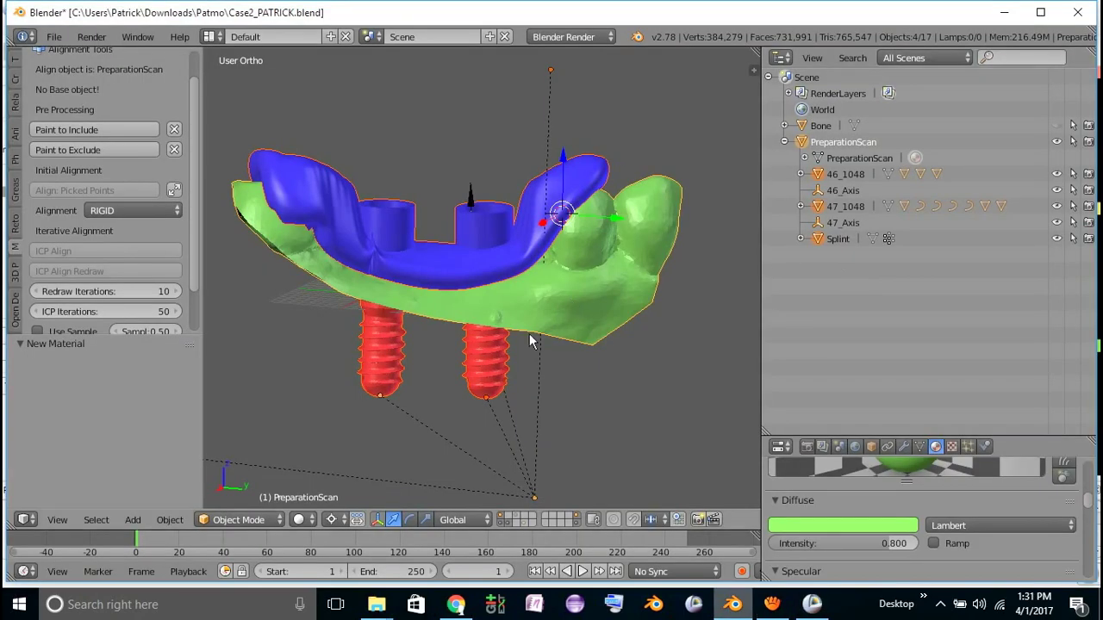
pyautogui.rightClick(498, 360)
pyautogui.moveTo(495, 359); pyautogui.dragTo(479, 334, button='middle')
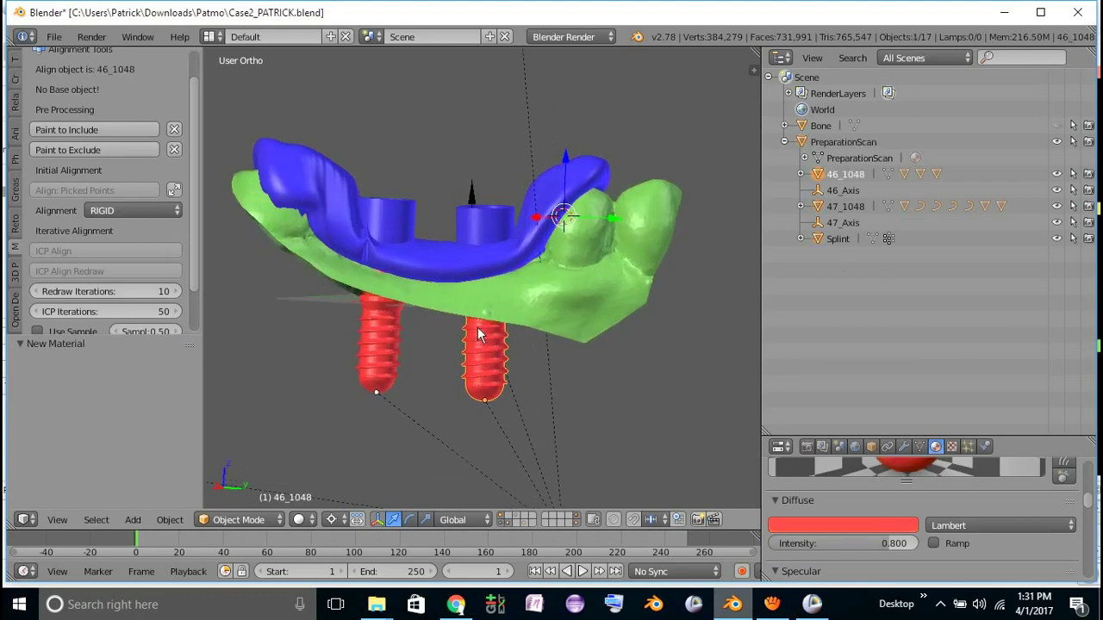
pyautogui.press('g')
pyautogui.press('z')
pyautogui.press('z')
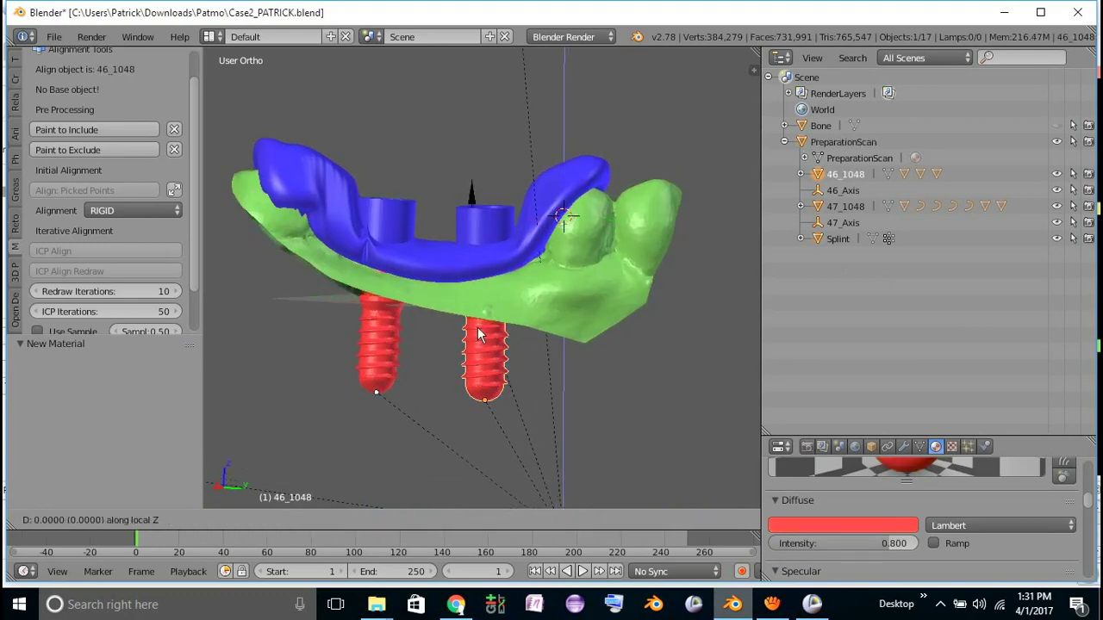
pyautogui.press('Escape')
# Set the pivot point to Median Point and move the 46_1048 implant about 2.17 along its local Z axis, away from the splint
pyautogui.click(337, 521)
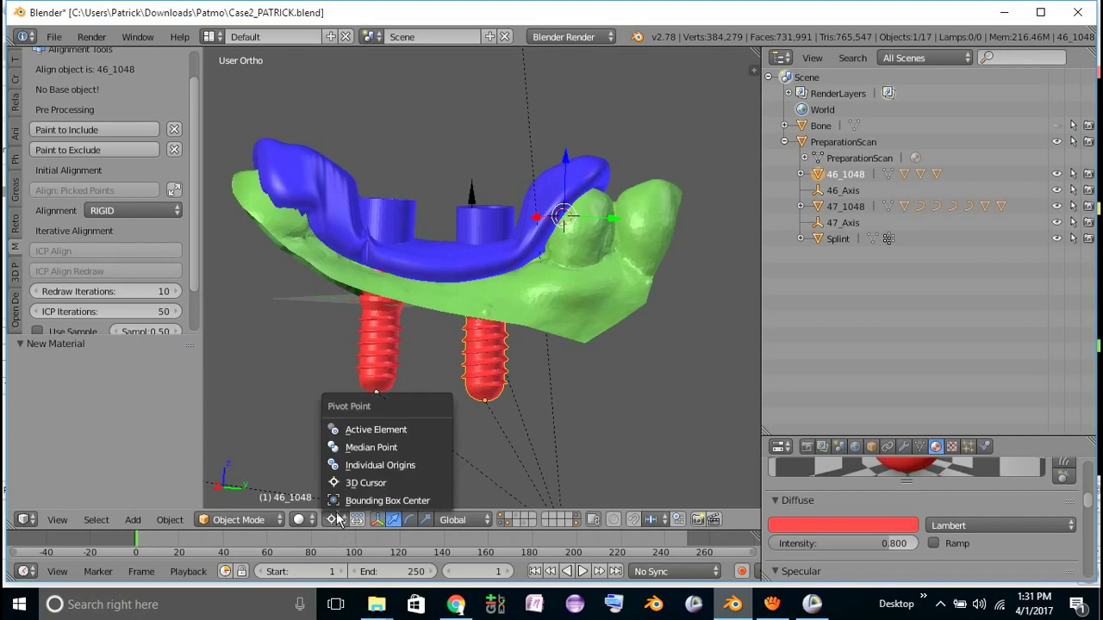
pyautogui.click(371, 447)
pyautogui.press('g')
pyautogui.press('z')
pyautogui.press('z')
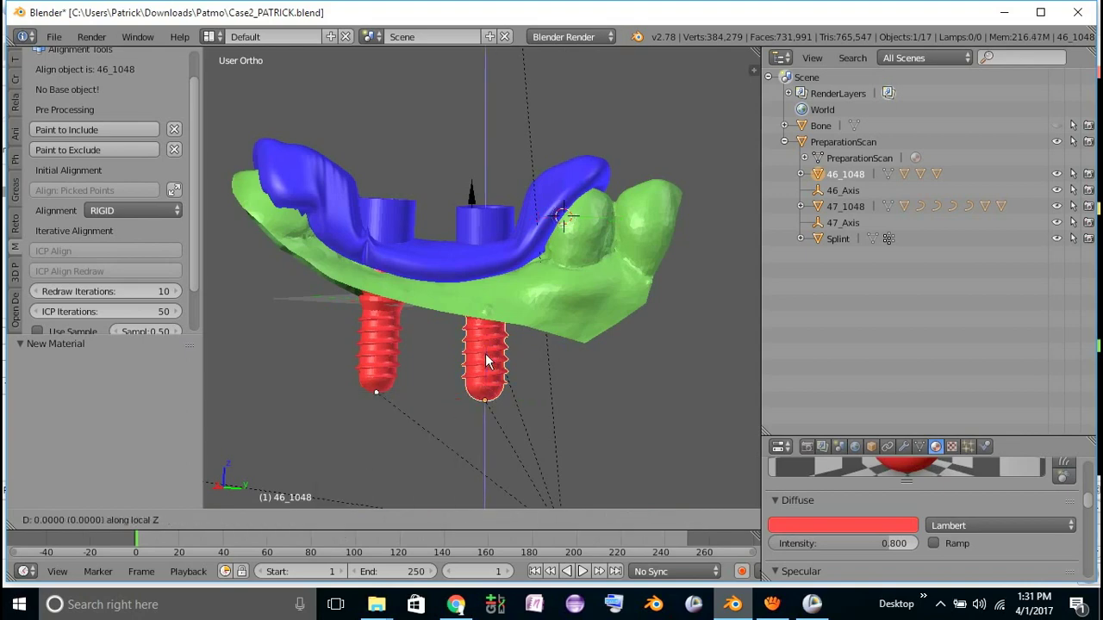
pyautogui.click(489, 383)
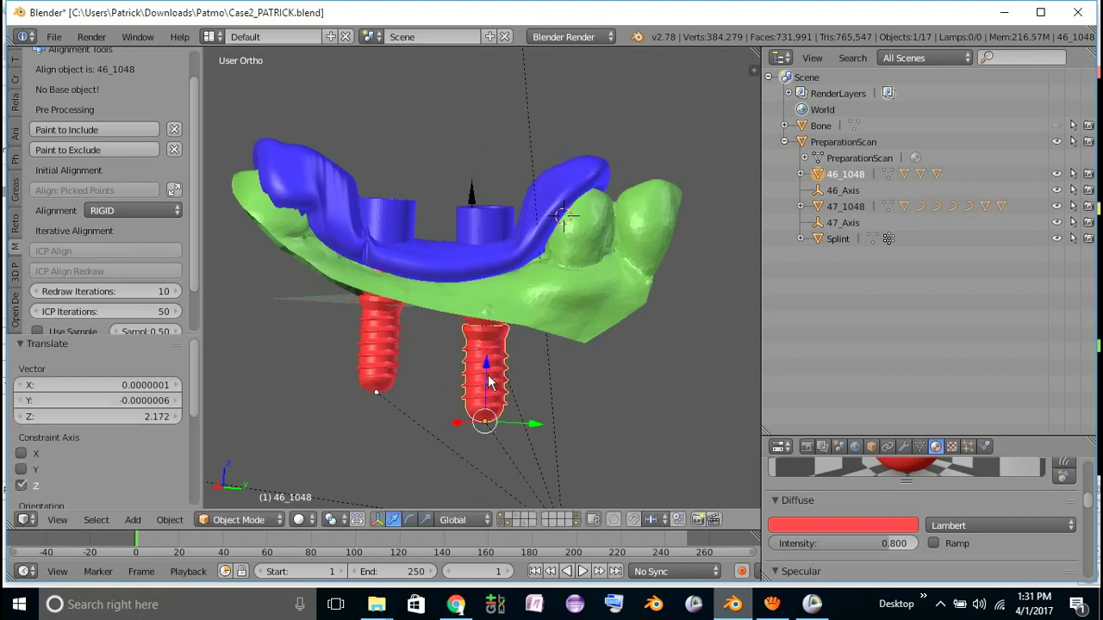
# Export the scene with the Export Slicer XML operator
pyautogui.press('space')
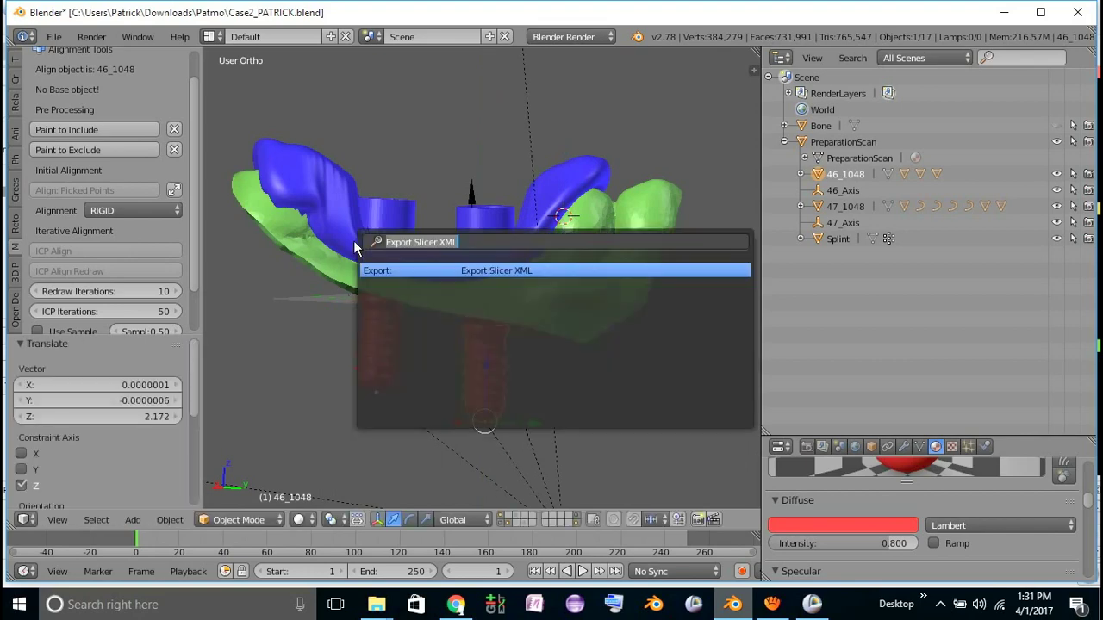
pyautogui.write('export s')
pyautogui.press('Return')
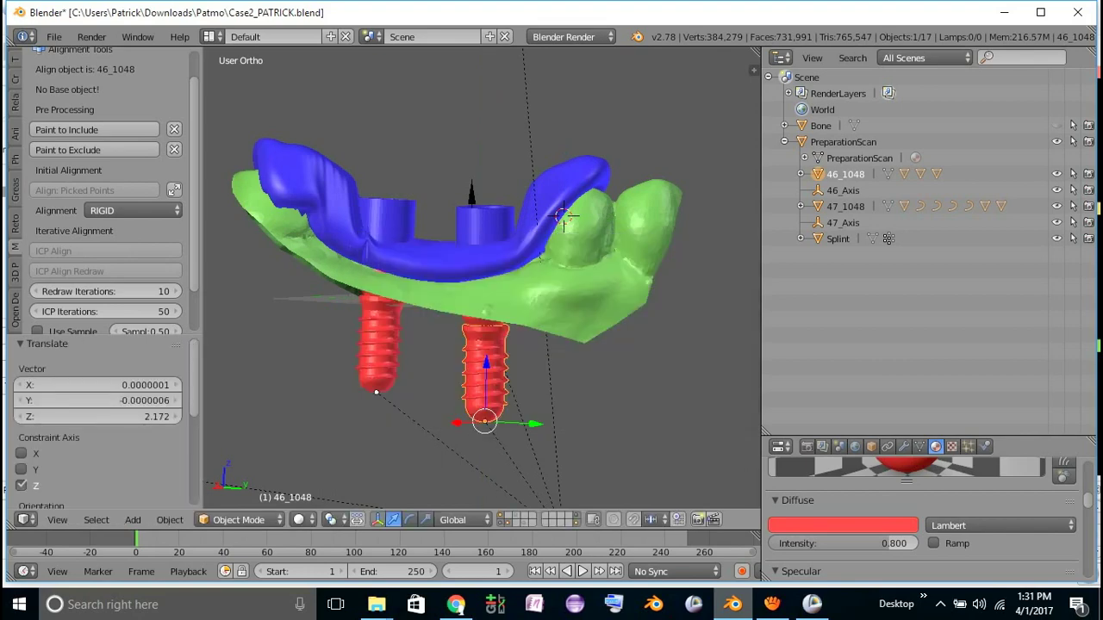
# Switch to 3D Slicer and hide the CT volume rendering in the Volume Rendering module
pyautogui.hotkey('alt', 'Tab')
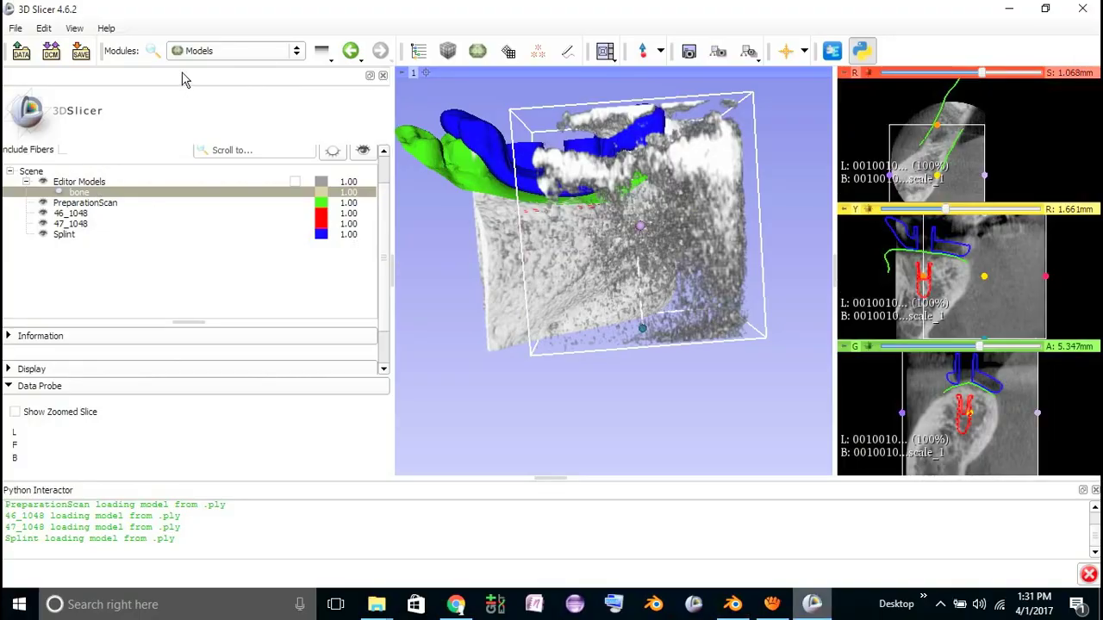
pyautogui.click(204, 54)
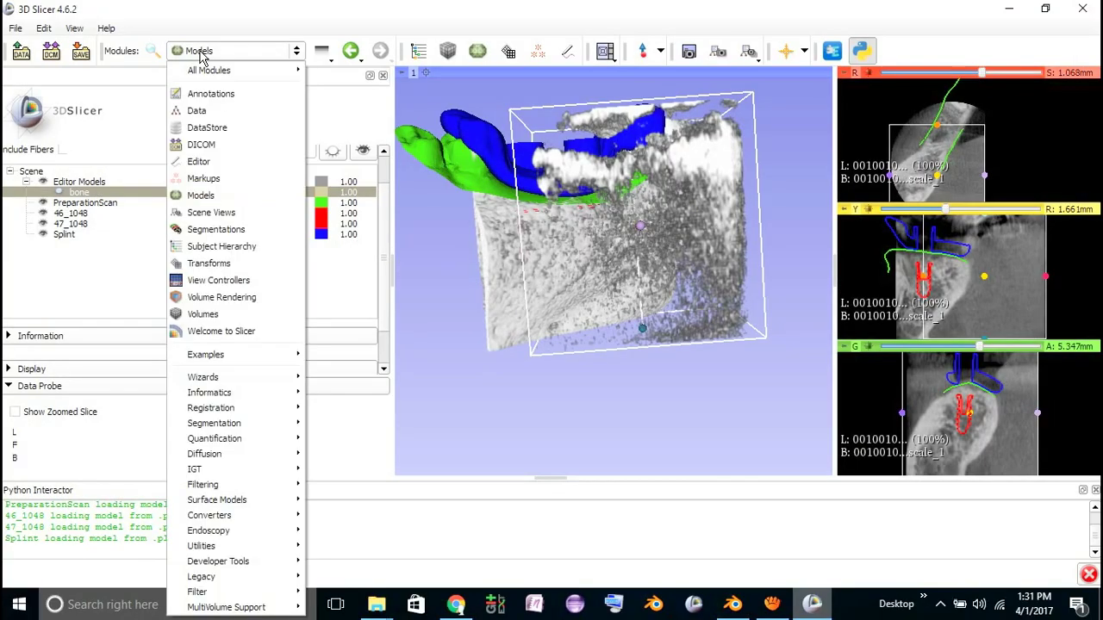
pyautogui.click(223, 297)
pyautogui.click(15, 187)
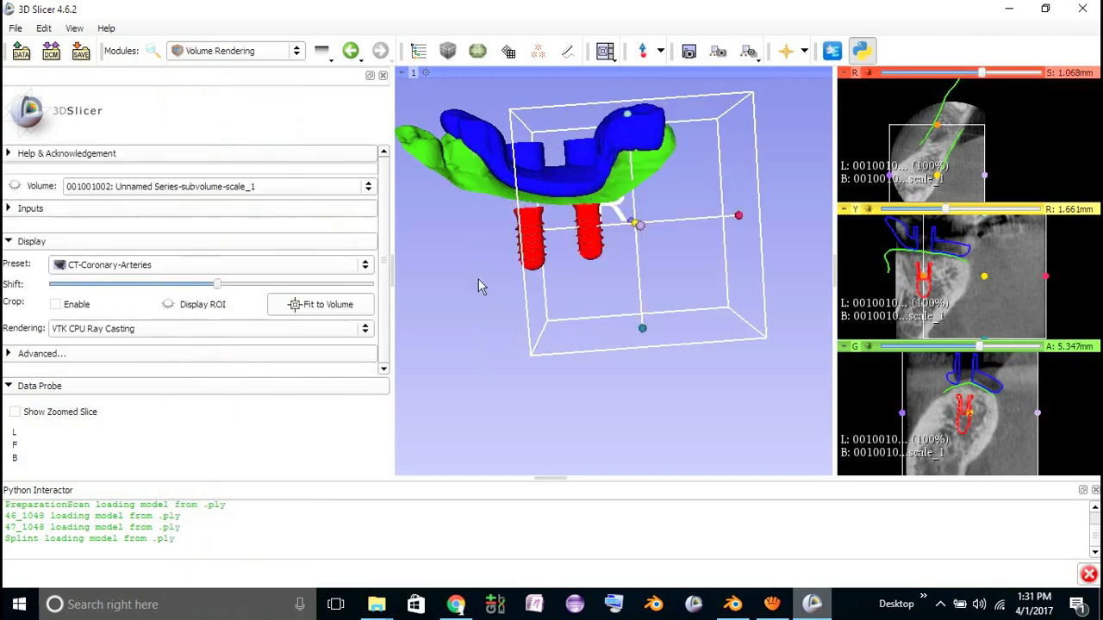
pyautogui.moveTo(634, 299)
pyautogui.mouseDown(button='middle')
pyautogui.moveTo(616, 300)
pyautogui.moveTo(634, 294)
pyautogui.mouseUp(button='middle')
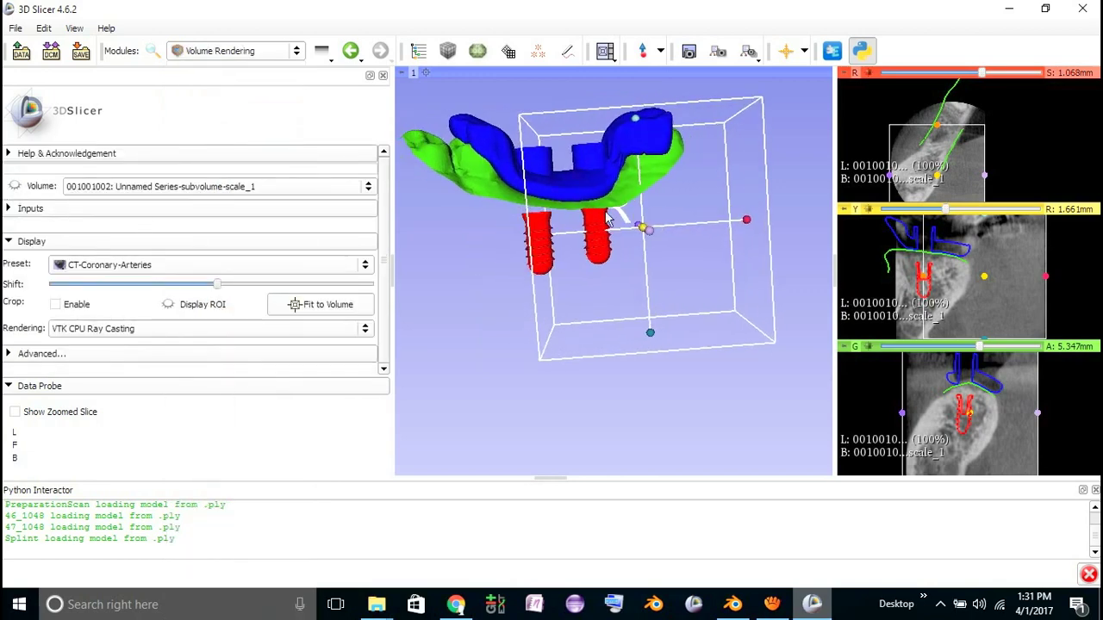
# Import the updated Blender scene through the Blender Scene module and inspect the moved implant from several angles in 3D
pyautogui.click(239, 55)
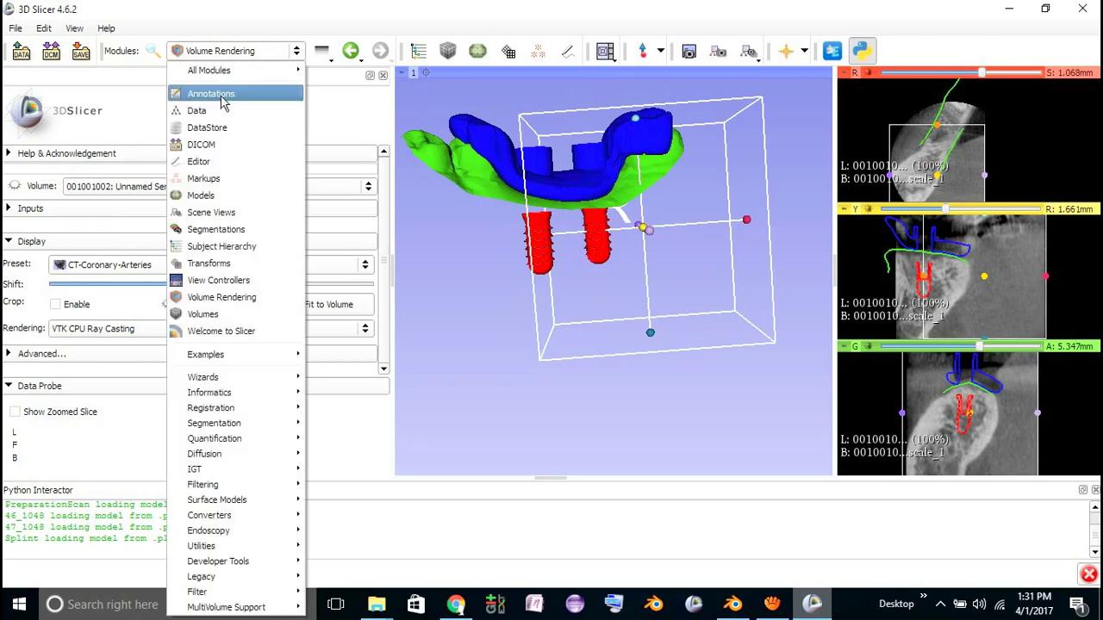
pyautogui.moveTo(245, 355)
pyautogui.click(341, 357)
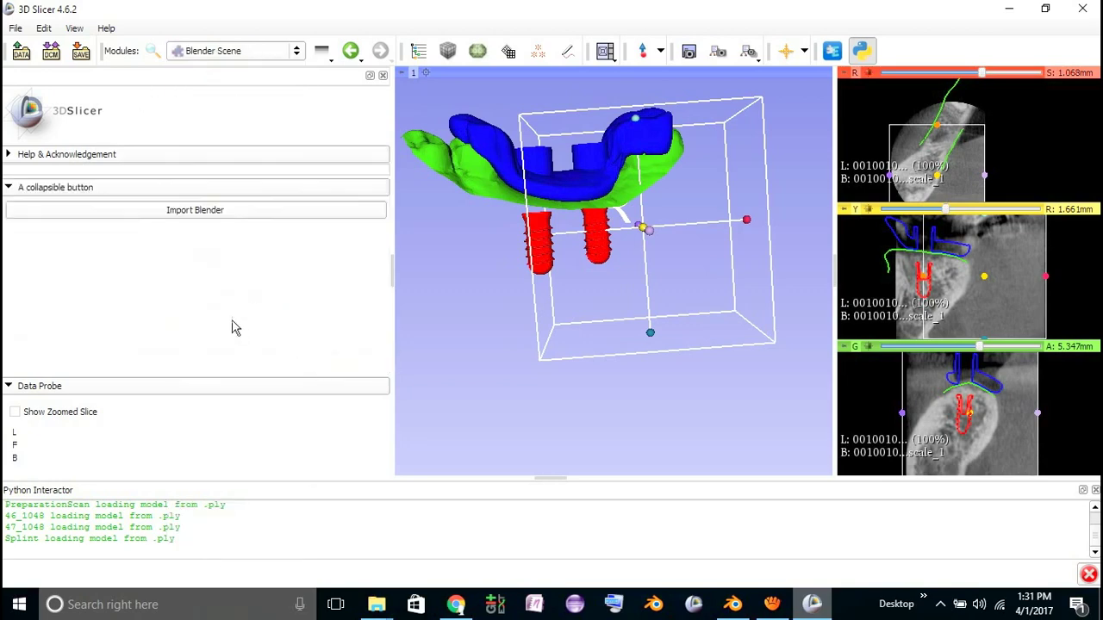
pyautogui.click(214, 217)
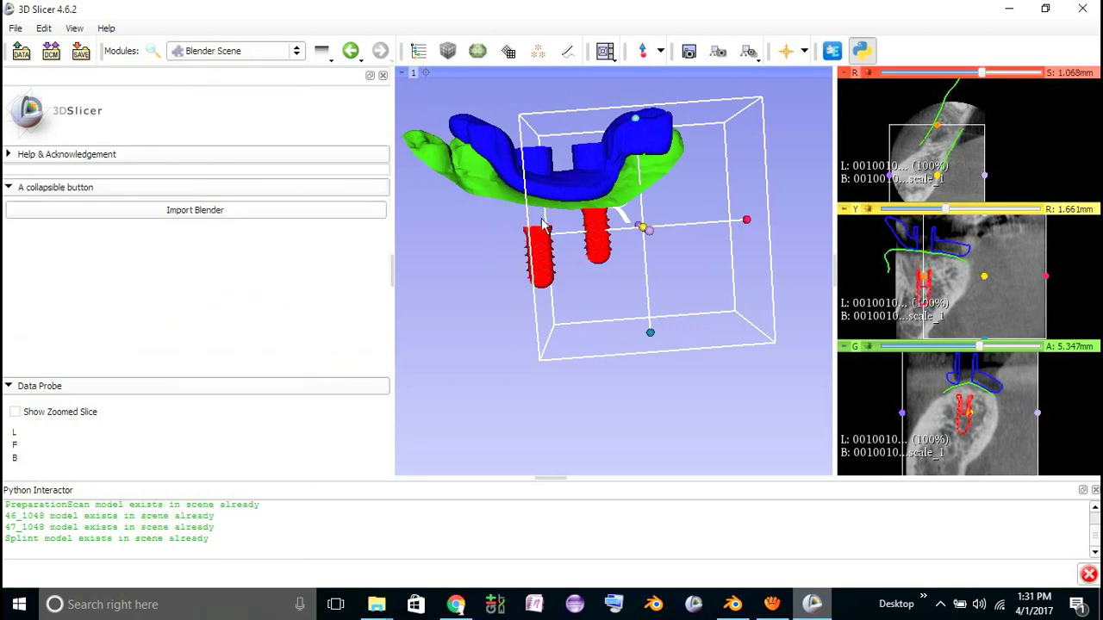
pyautogui.moveTo(535, 274); pyautogui.dragTo(591, 200)
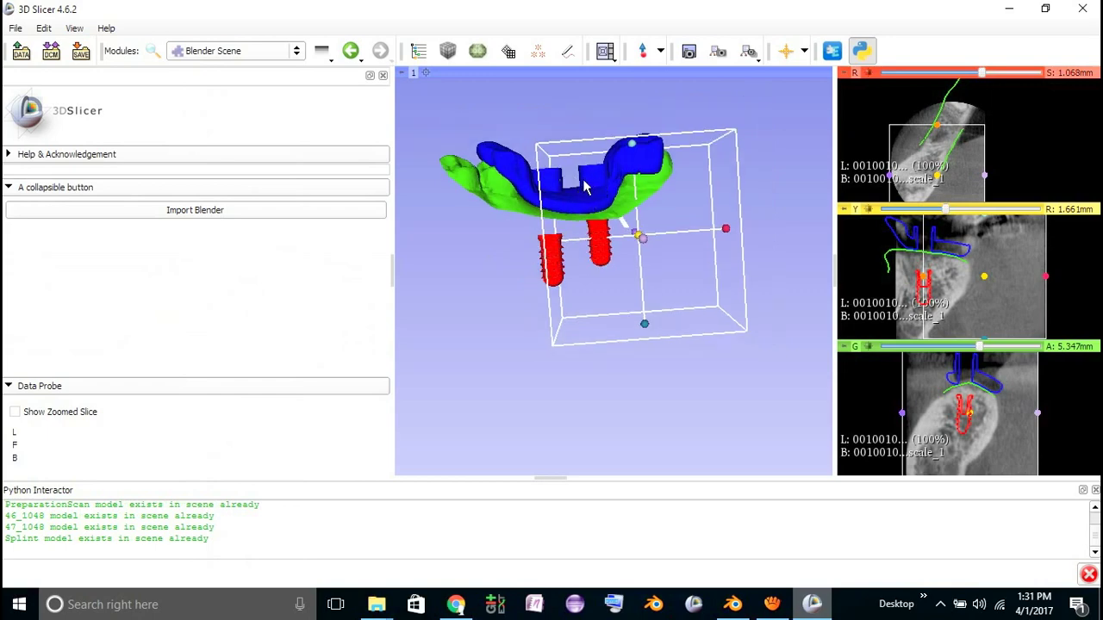
pyautogui.scroll(3, 583, 188)
pyautogui.moveTo(579, 343); pyautogui.dragTo(695, 353)
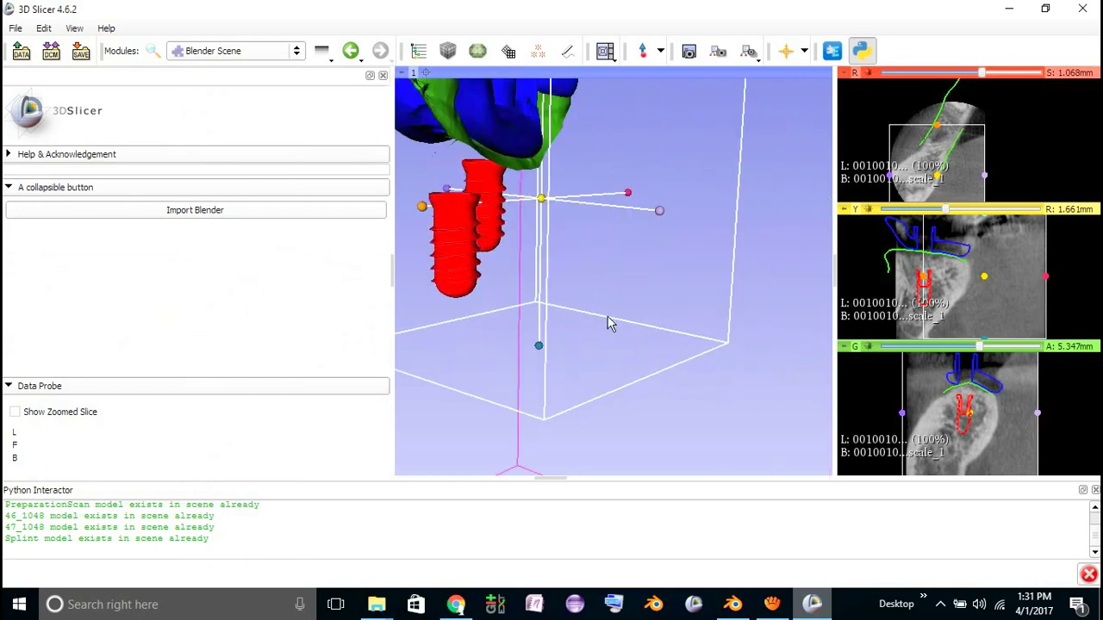
pyautogui.scroll(-4, 609, 321)
pyautogui.moveTo(511, 353); pyautogui.dragTo(582, 349)
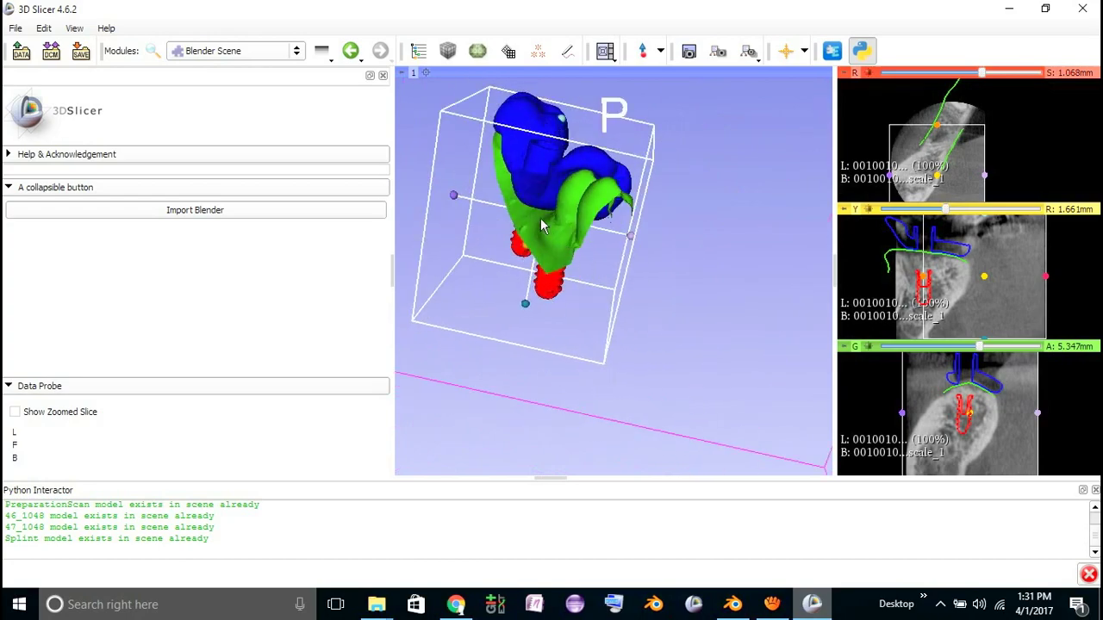
# Switch to Blender, select the PreparationScan object and show the Bone object
pyautogui.hotkey('alt', 'Tab')
pyautogui.rightClick(562, 291)
pyautogui.moveTo(563, 291); pyautogui.dragTo(486, 300, button='middle')
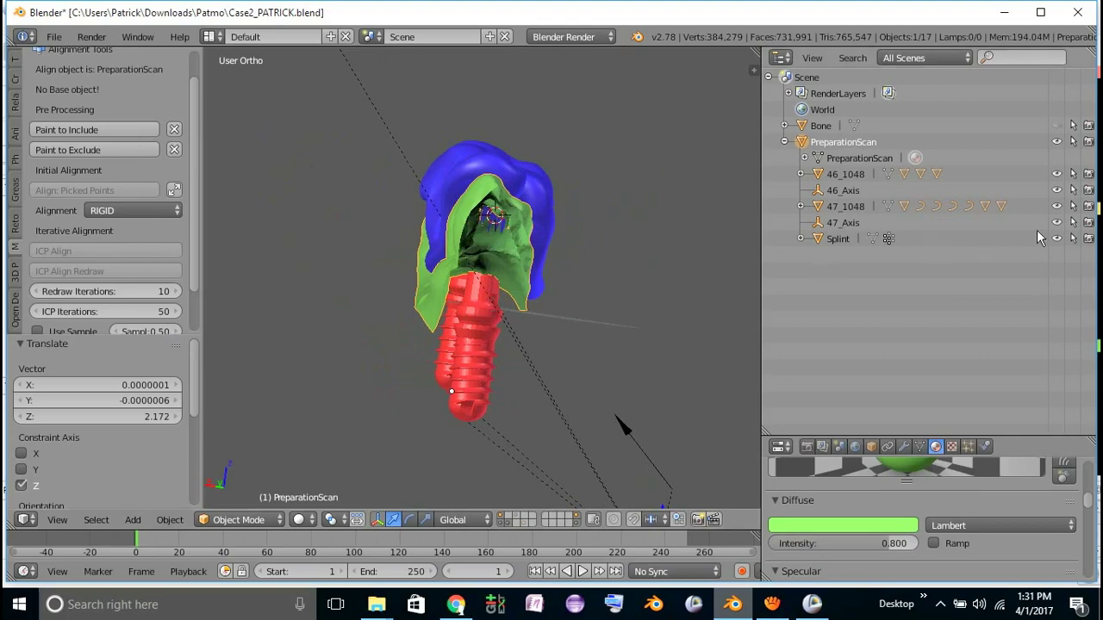
pyautogui.click(1056, 142)
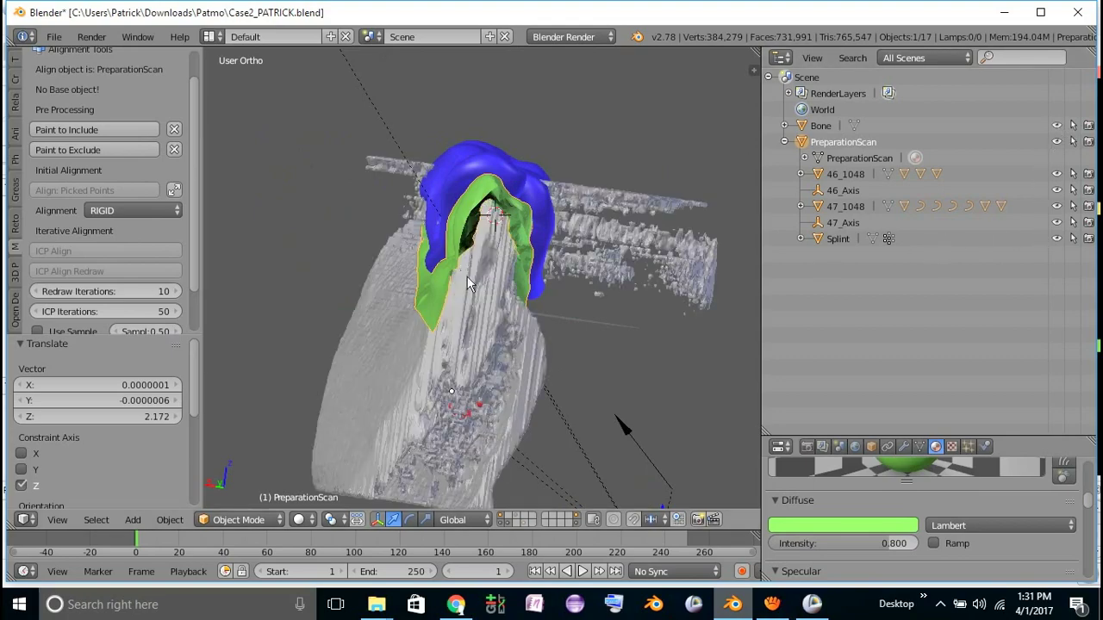
# Move PreparationScan freehand by about 0.50 in X, 0.13 in Y and -0.10 in Z
pyautogui.moveTo(467, 277)
pyautogui.mouseDown(button='middle')
pyautogui.moveTo(542, 299)
pyautogui.moveTo(536, 279)
pyautogui.moveTo(480, 295)
pyautogui.moveTo(547, 309)
pyautogui.moveTo(484, 286)
pyautogui.mouseUp(button='middle')
pyautogui.press('g')
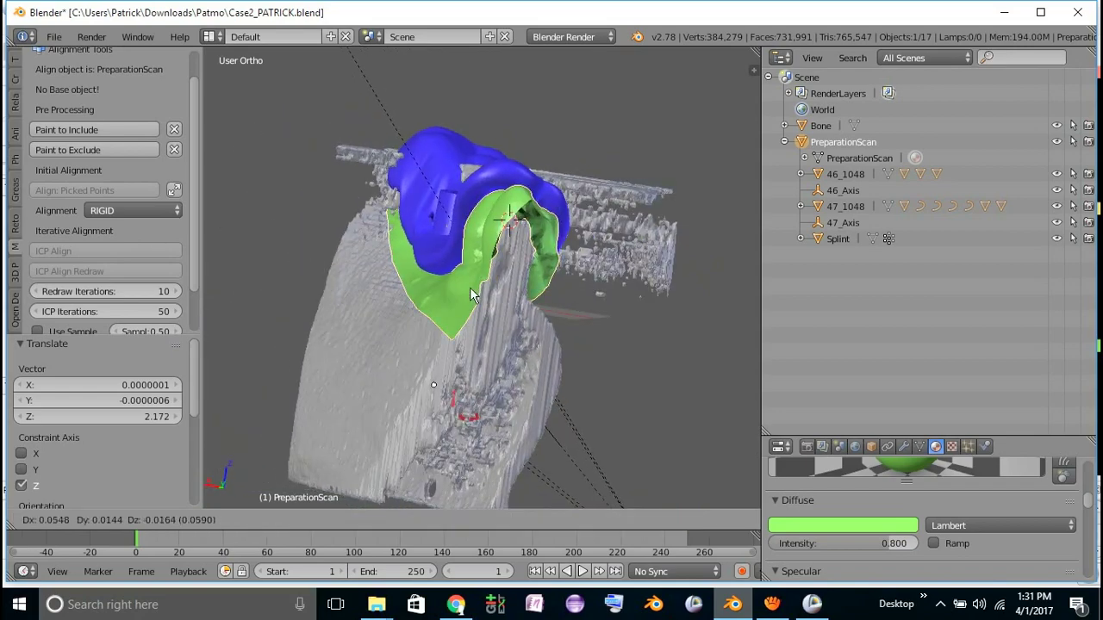
pyautogui.click(430, 290)
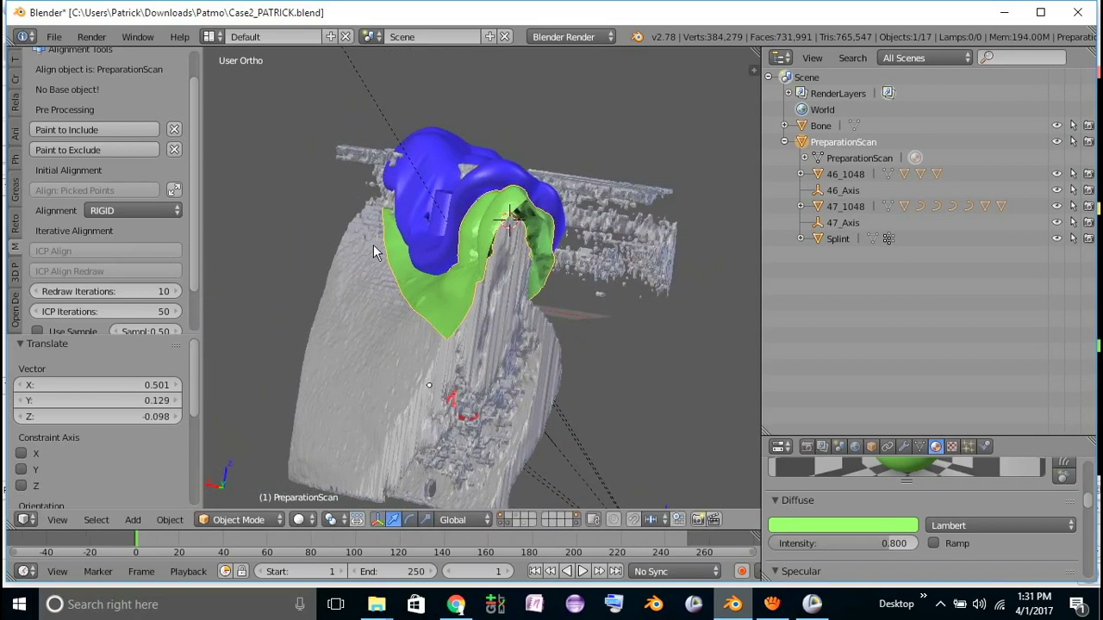
# Export the Slicer XML again with the shifted preparation scan and import the Blender scene into 3D Slicer
pyautogui.press('space')
pyautogui.press('Return')
pyautogui.hotkey('alt', 'Tab')
pyautogui.click(193, 214)
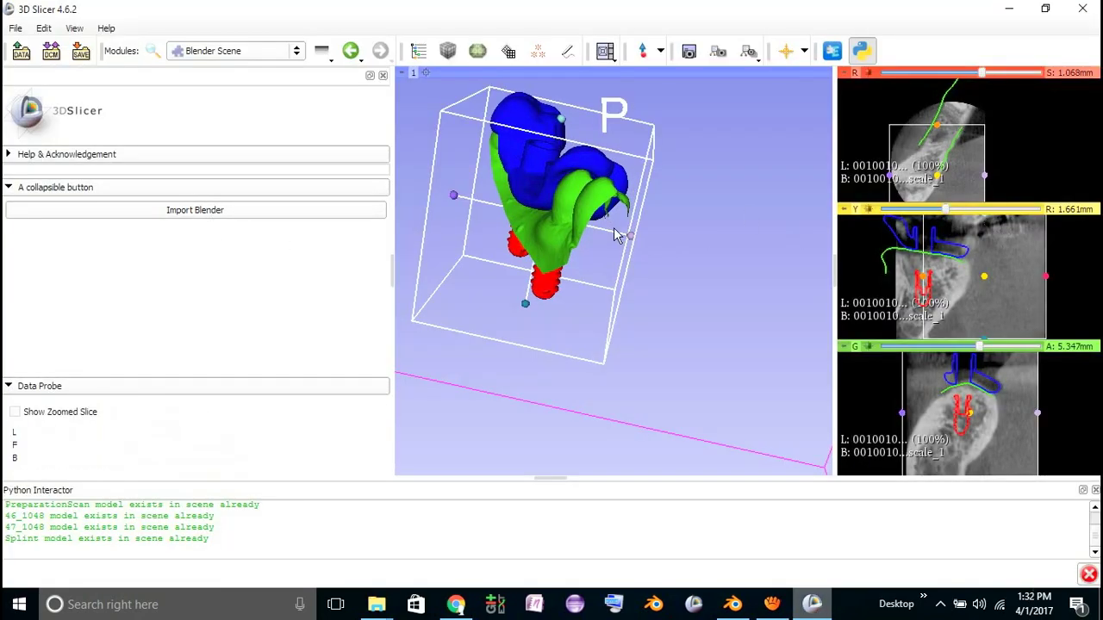
# Switch to Blender, undo the last move of PreparationScan and export the Slicer XML again
pyautogui.hotkey('alt', 'Tab')
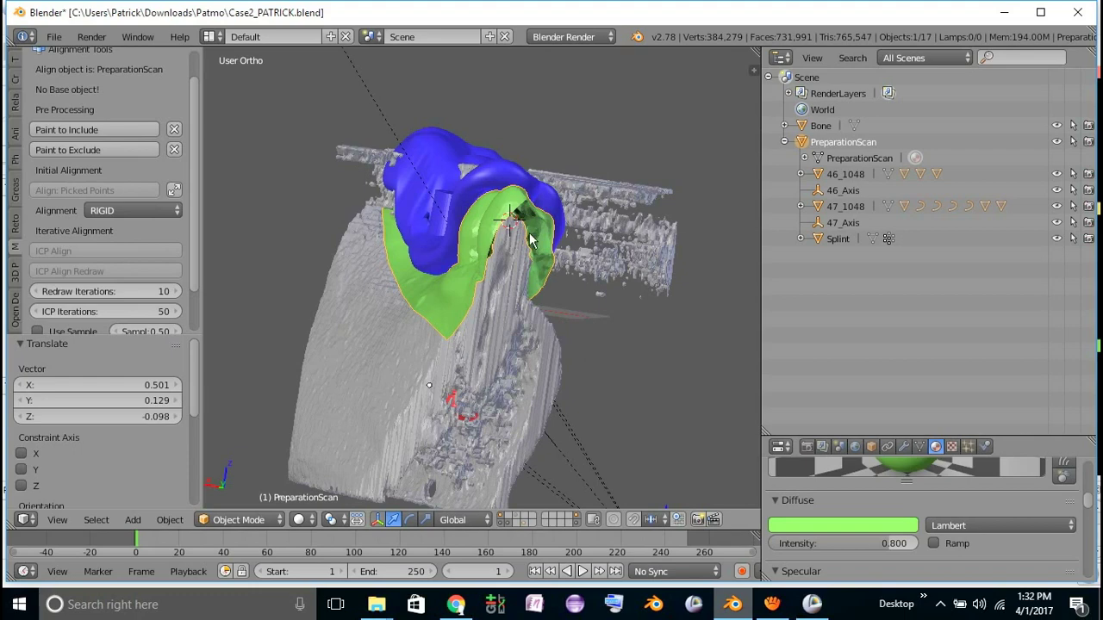
pyautogui.hotkey('ctrl', 'z')
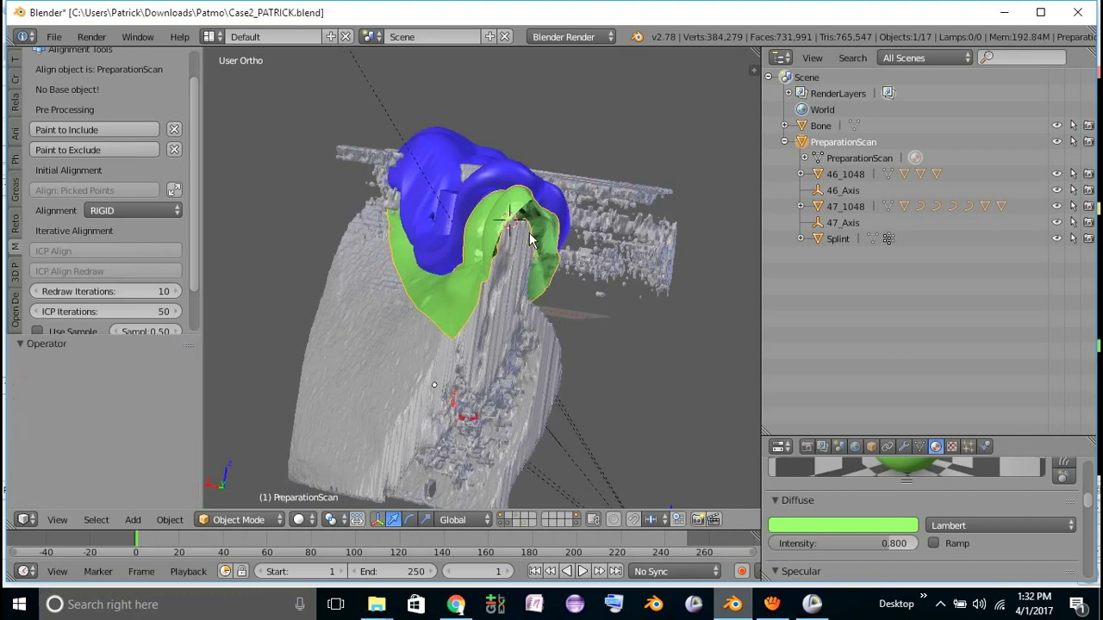
pyautogui.press('space')
pyautogui.press('Return')
# Switch to 3D Slicer, import the restored Blender scene and widen the slice views beside the 3D view
pyautogui.hotkey('alt', 'Tab')
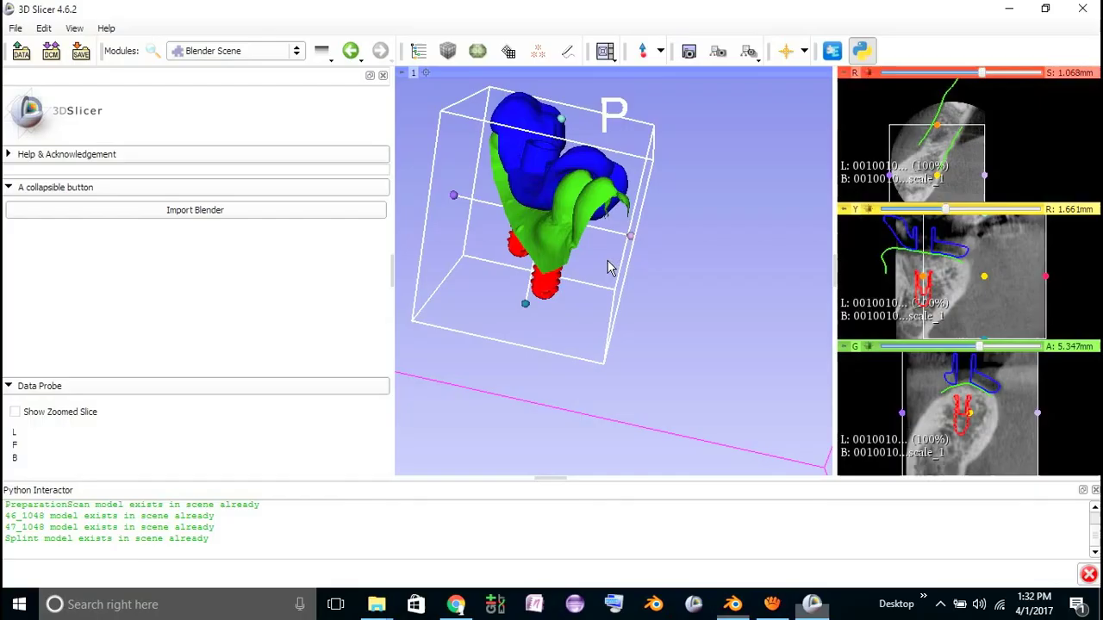
pyautogui.click(200, 213)
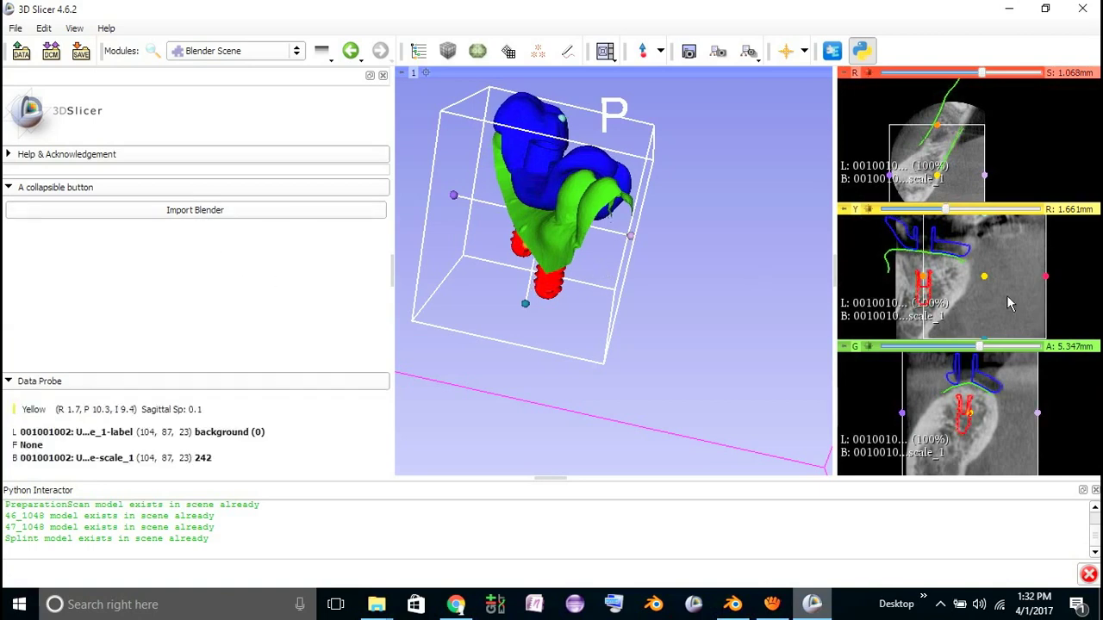
pyautogui.scroll(-3, 635, 290)
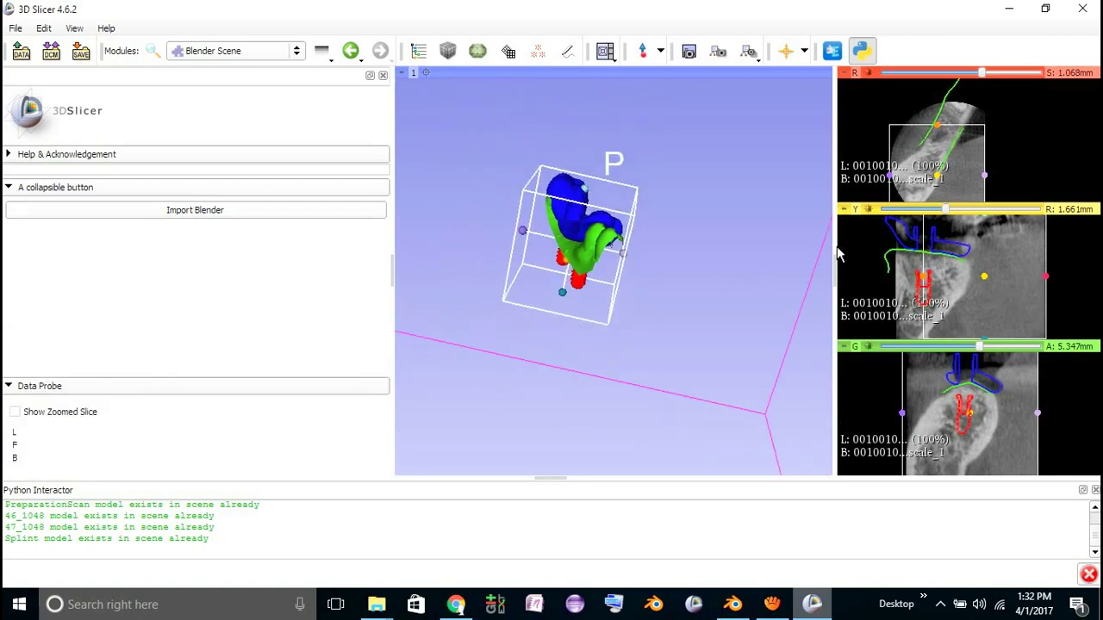
pyautogui.moveTo(834, 254); pyautogui.dragTo(767, 244)
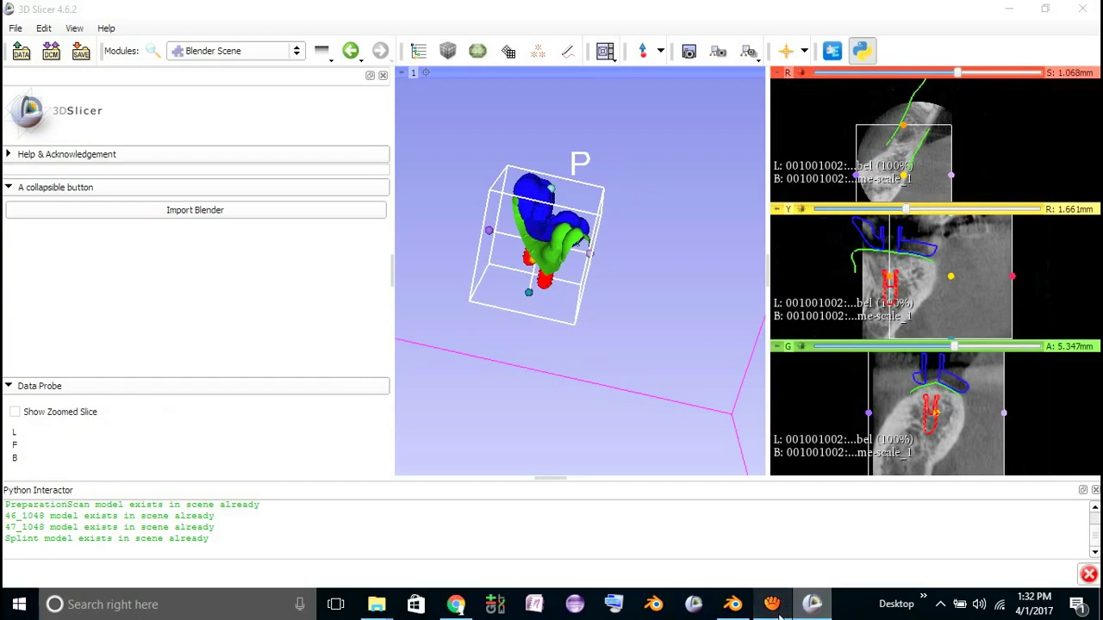